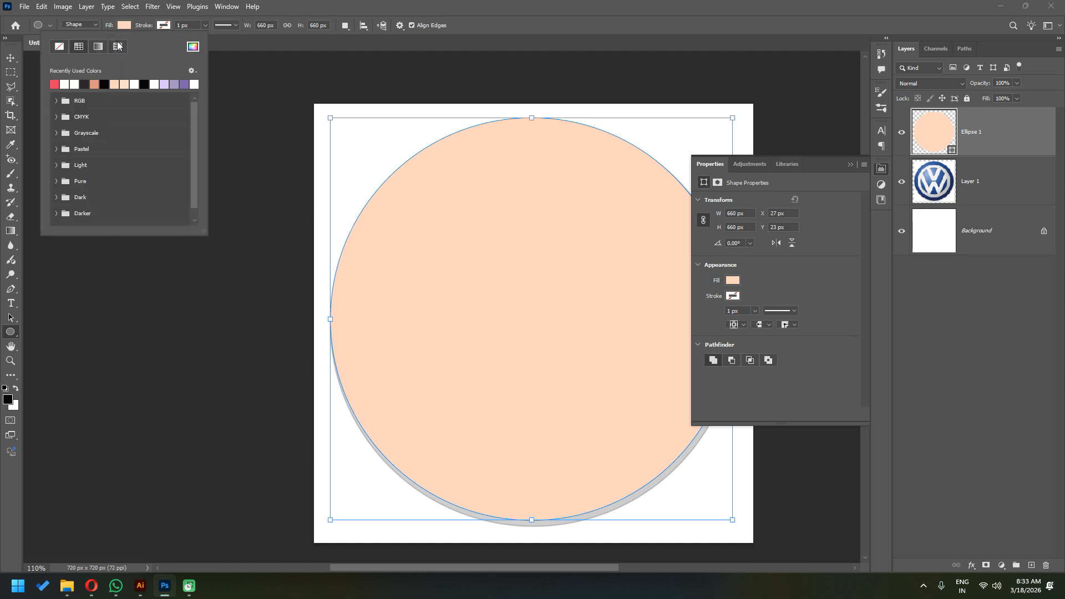
- Remove the ellipse's fill and stretch it to about 668 × 670 px to fit the logo's outer edge
click(60, 46)
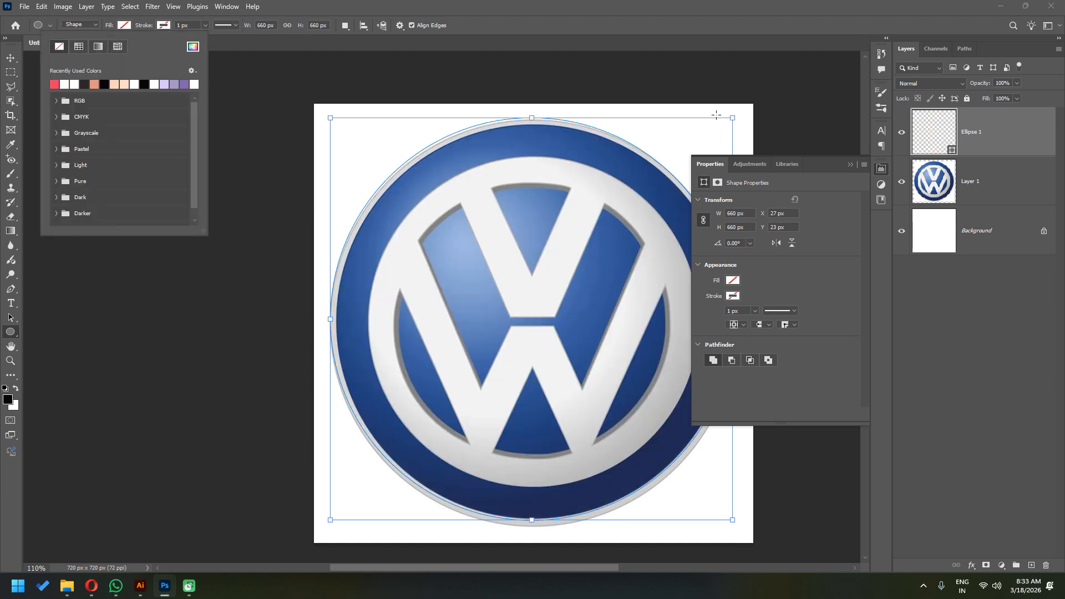
click(976, 137)
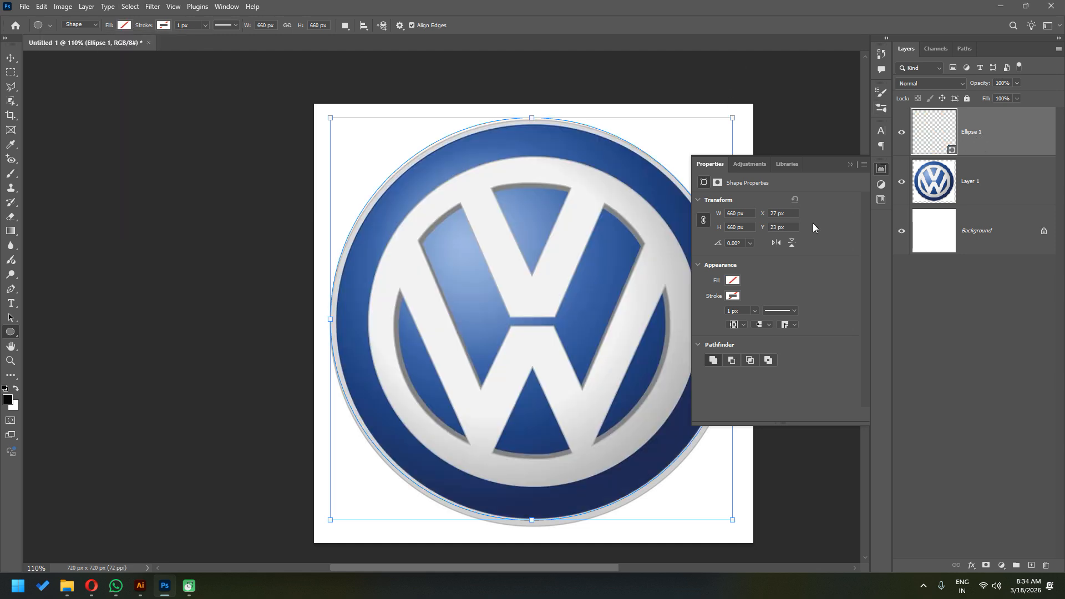
click(536, 518)
click(562, 216)
drag(536, 522, 532, 526)
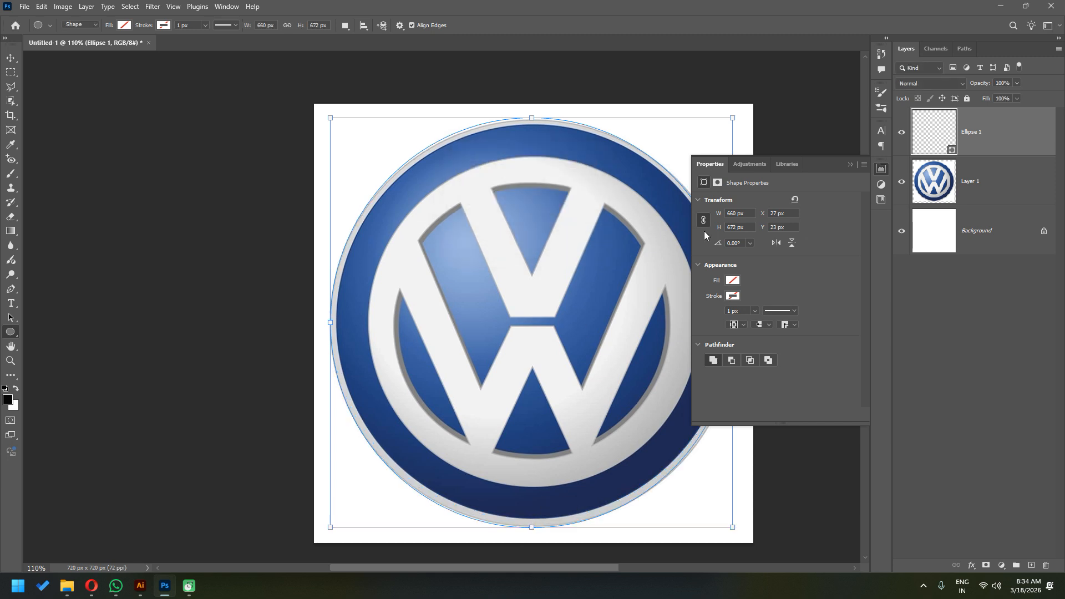
click(880, 170)
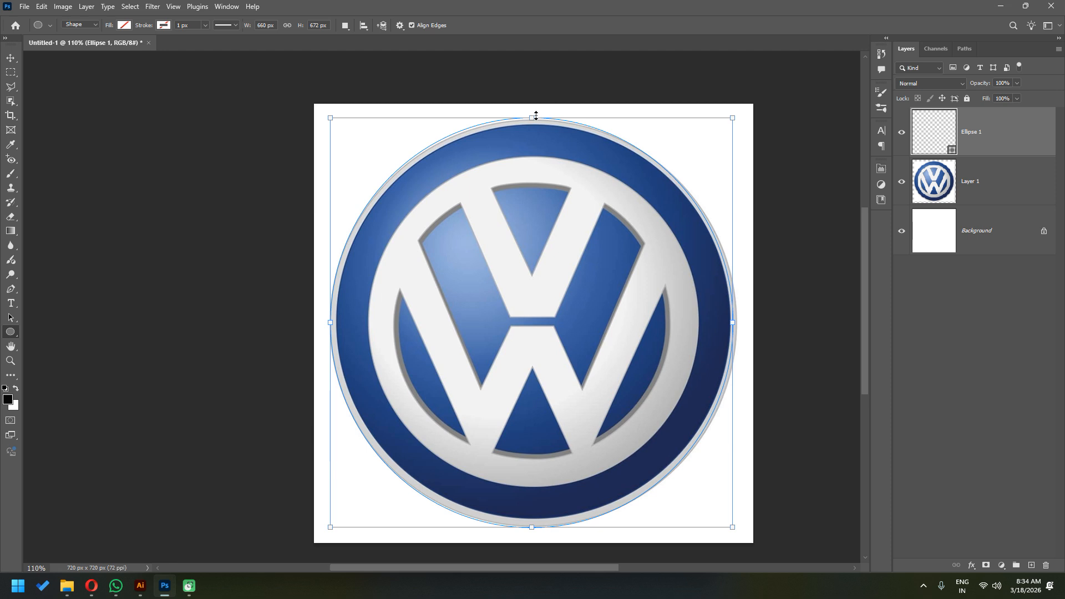
drag(532, 116, 532, 117)
drag(733, 324, 737, 324)
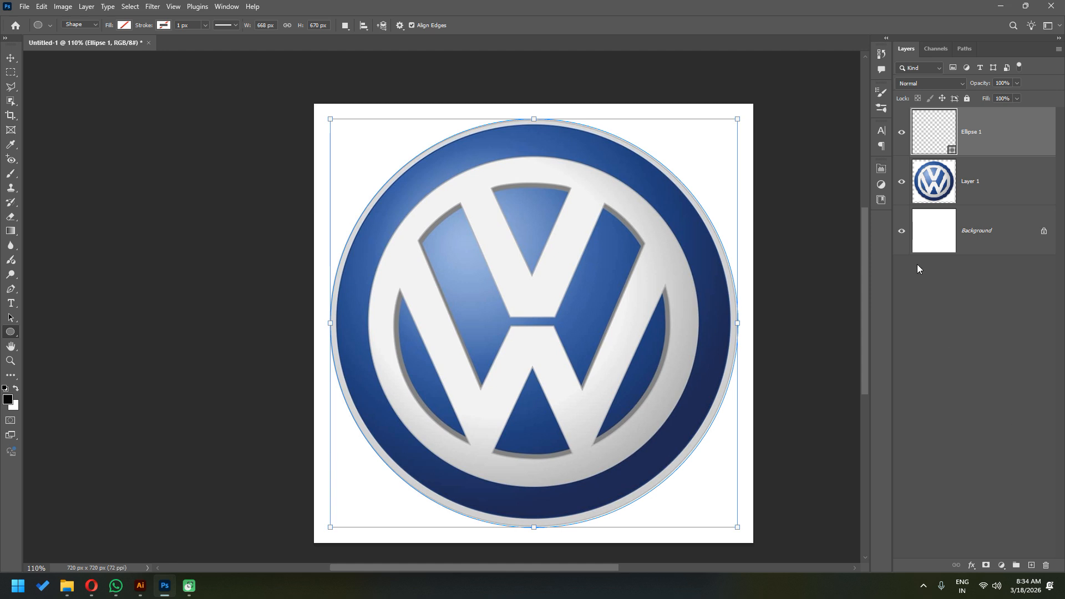
- Fill the ellipse with the light grey e0dada sampled from the logo's outer rim
click(124, 25)
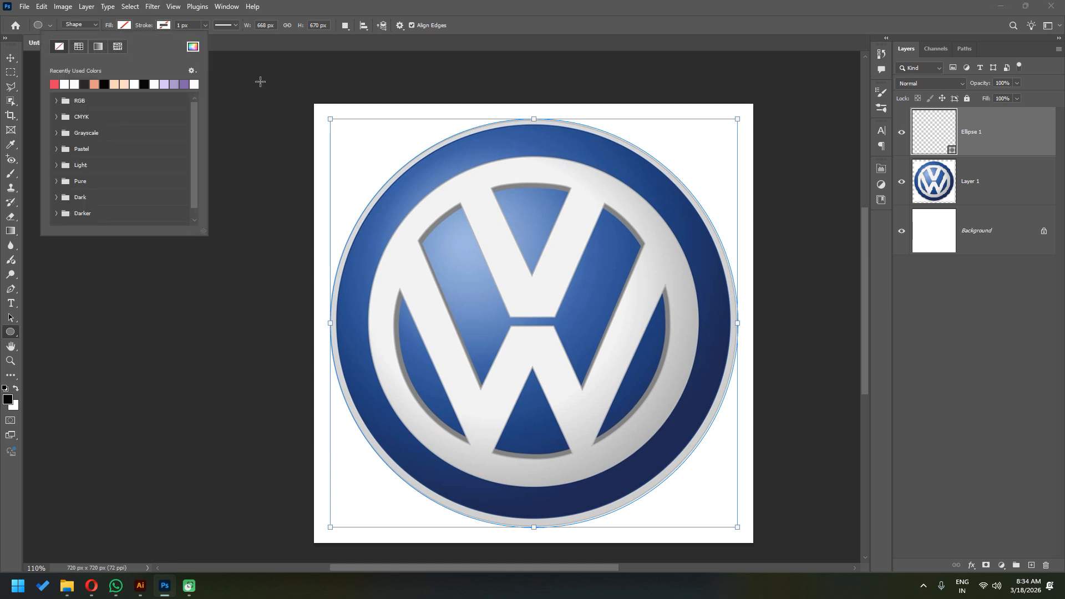
click(193, 46)
click(436, 145)
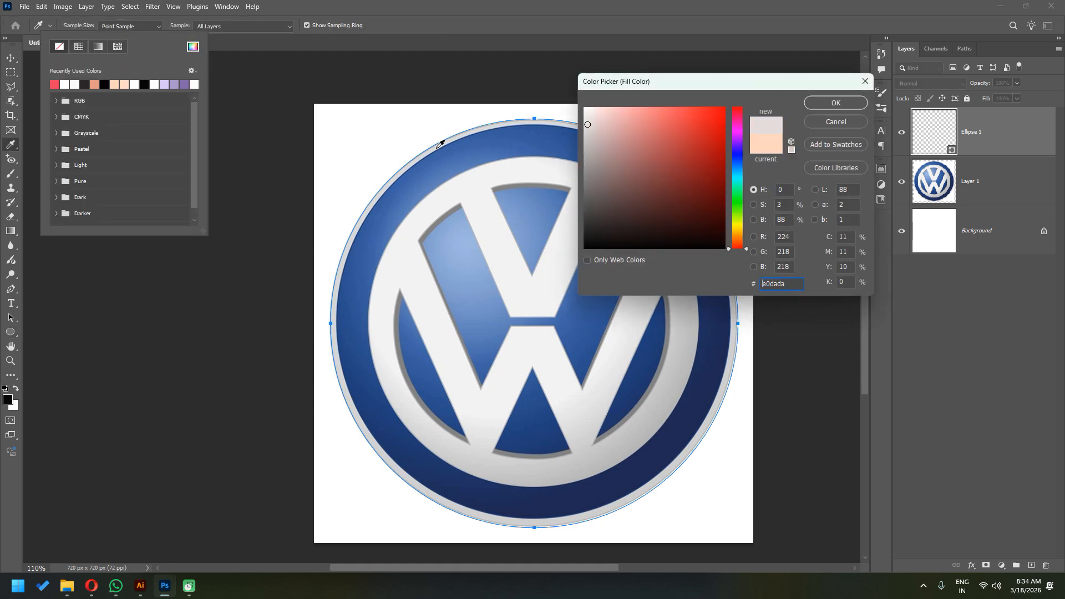
click(848, 105)
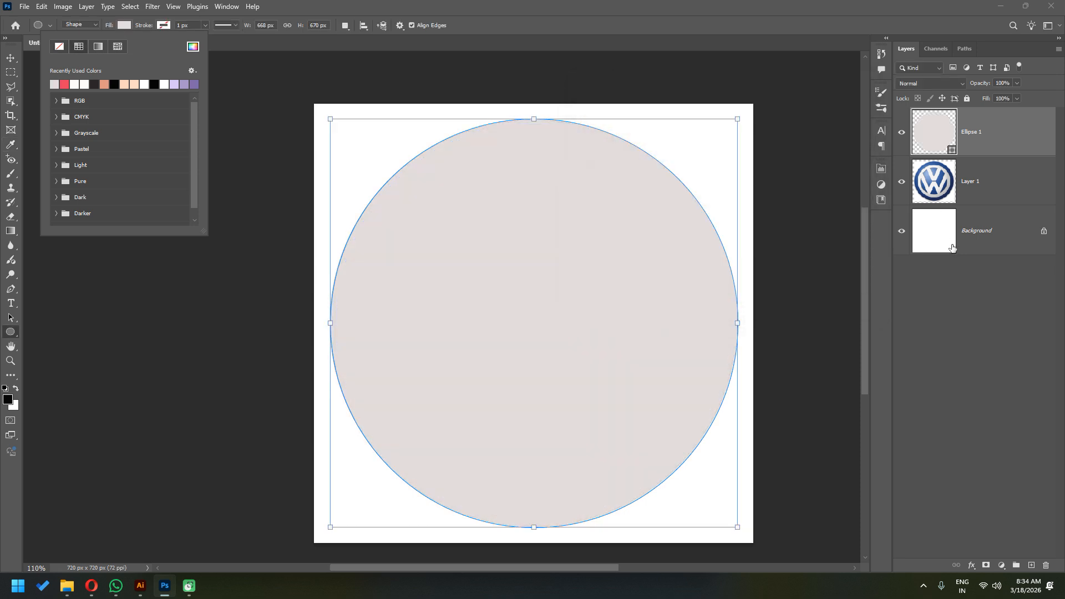
click(996, 133)
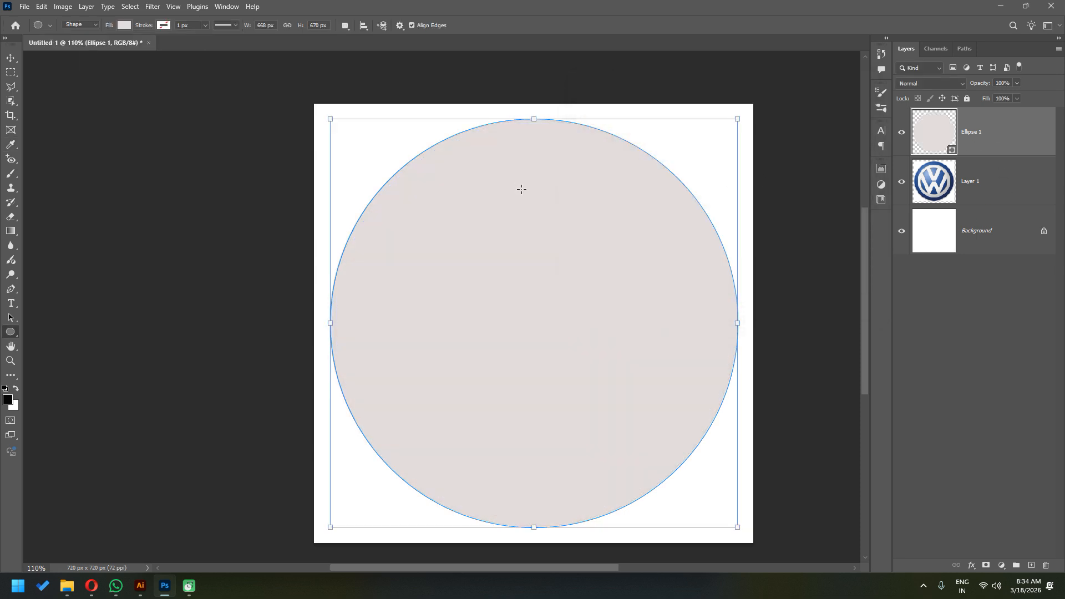
- Duplicate the ellipse path within its layer, scale the copy to about 645 × 647 px and subtract it to form the rim ring
key(a)
click(655, 163)
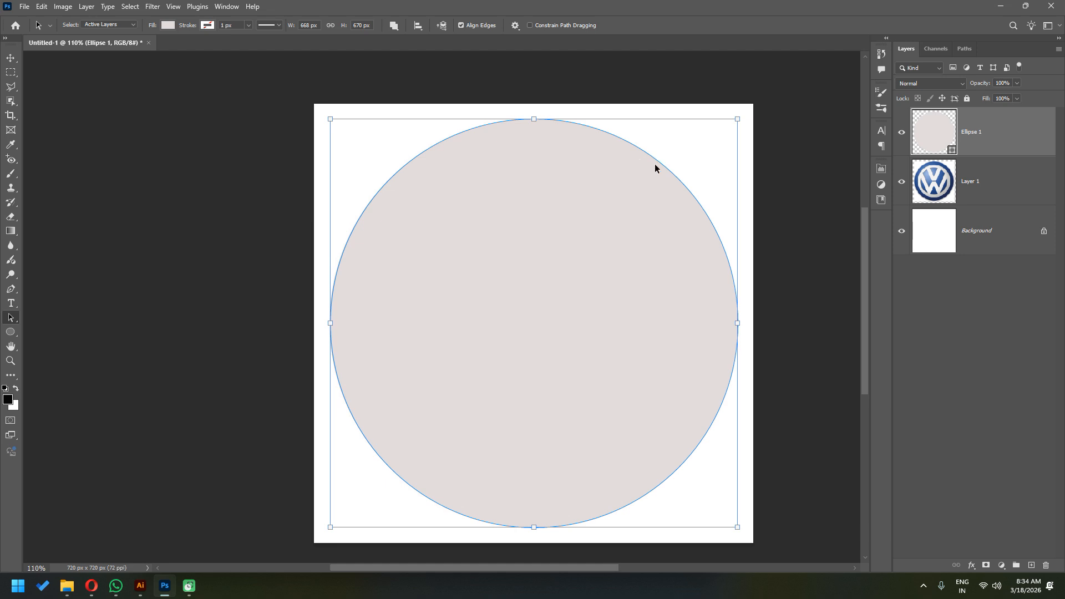
drag(661, 168, 661, 169)
drag(732, 120, 730, 126)
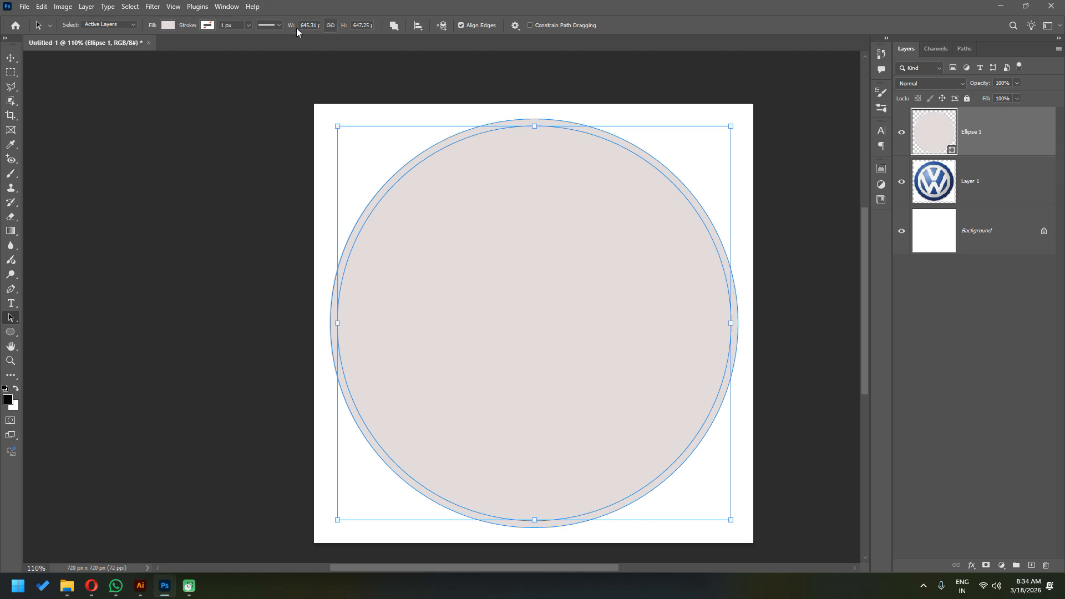
click(395, 26)
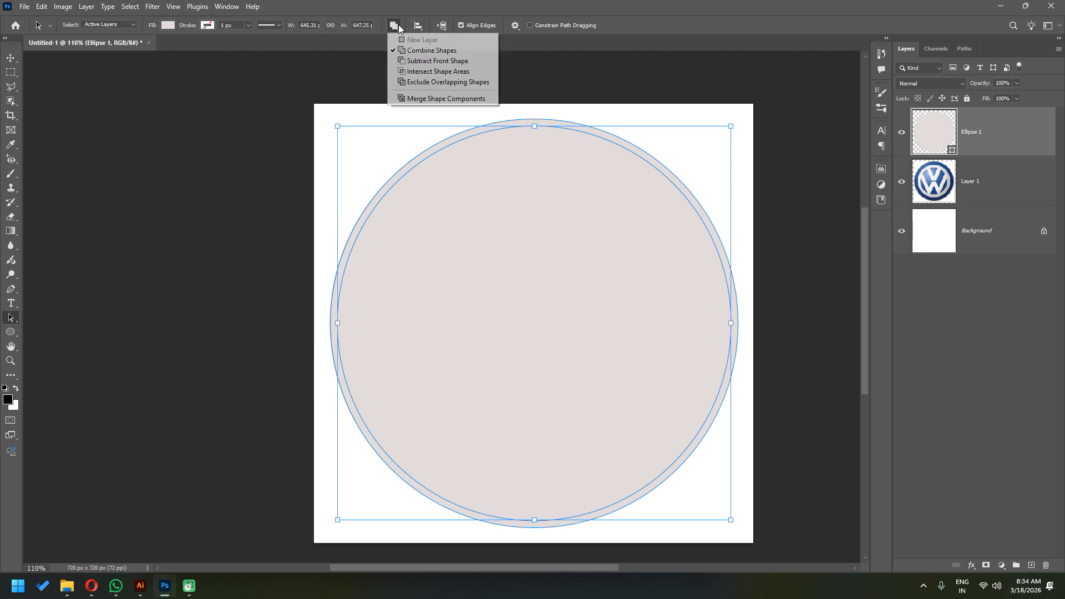
click(438, 61)
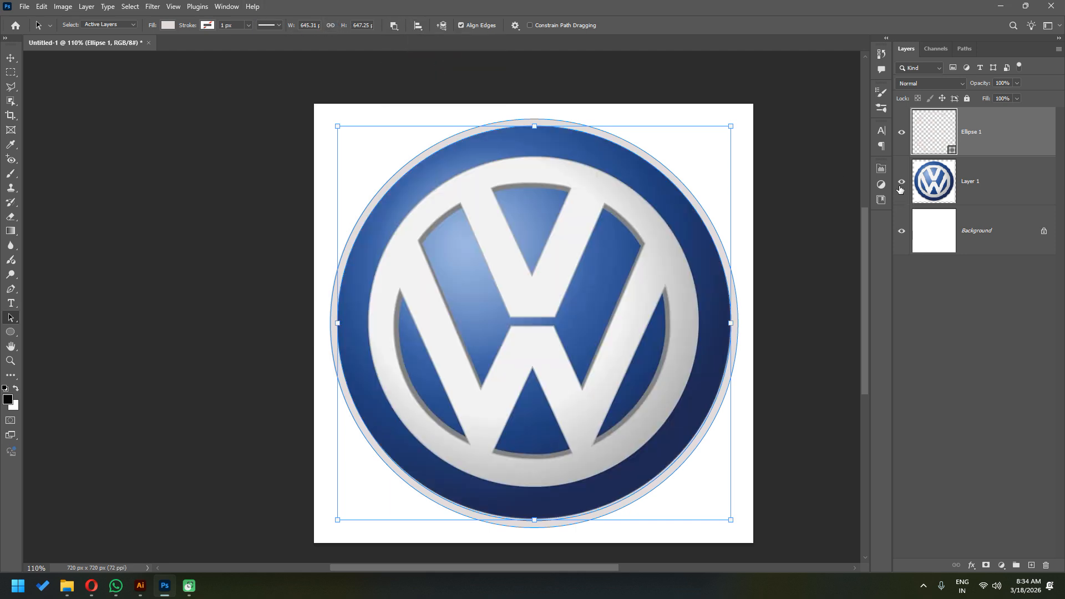
click(901, 183)
click(807, 270)
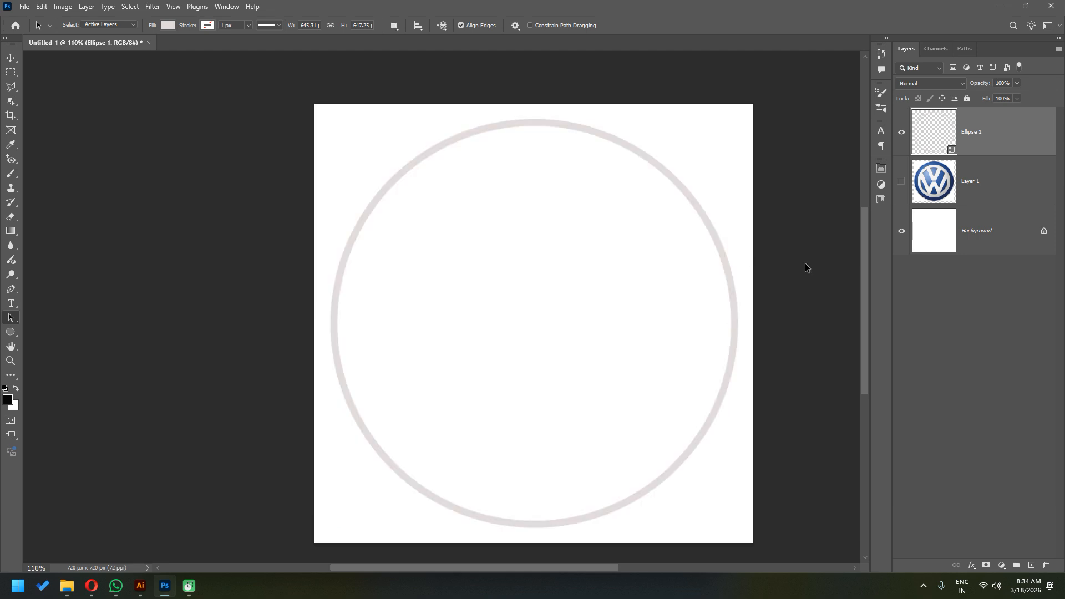
click(902, 181)
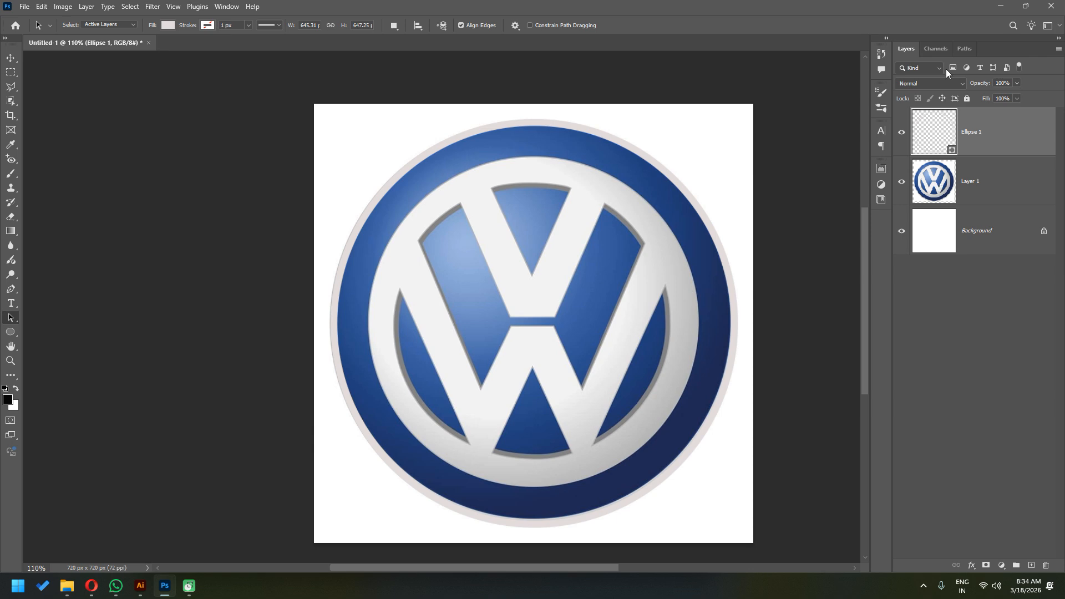
click(1000, 7)
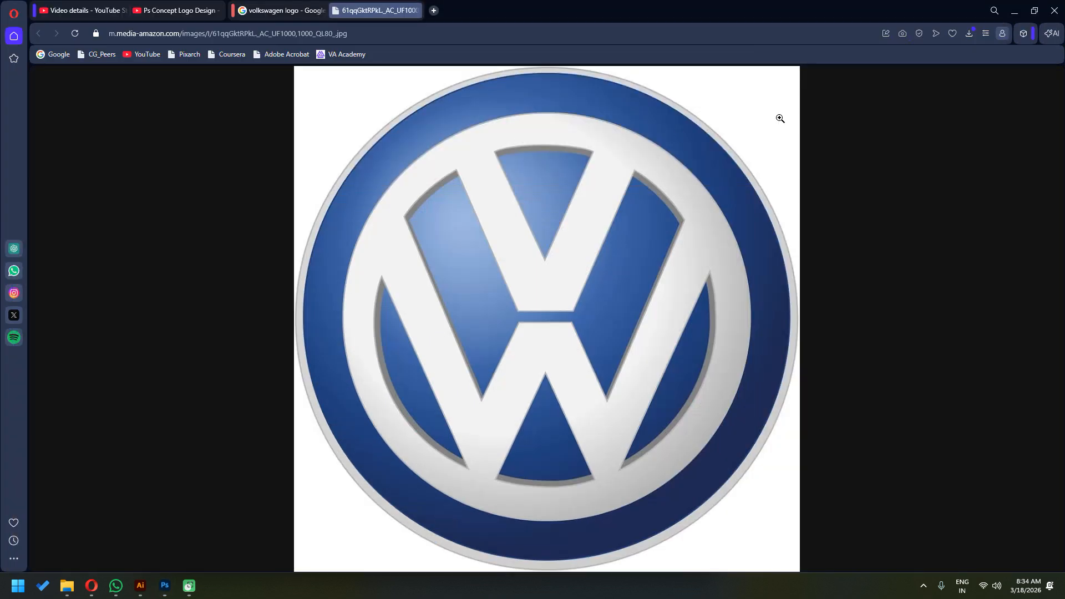
key(super+d)
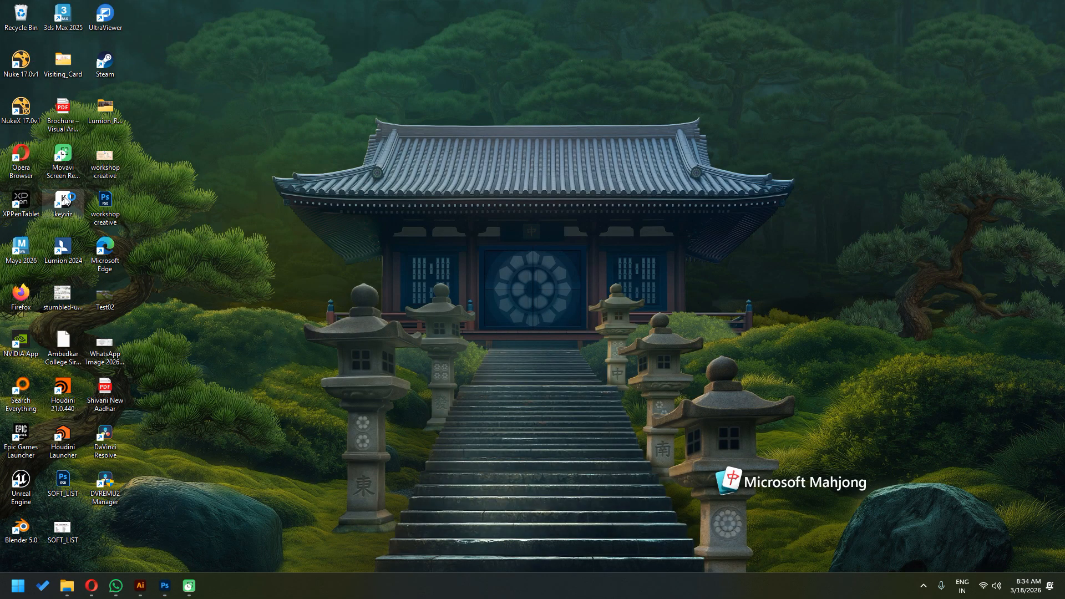
right_click(649, 206)
click(687, 257)
key(super)
key(super)
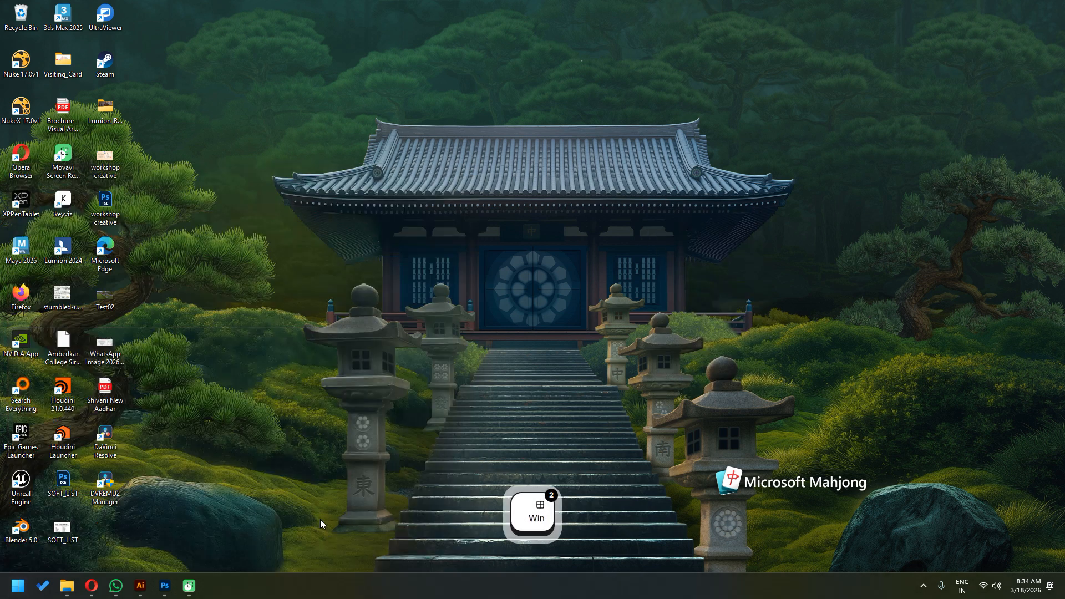
click(165, 586)
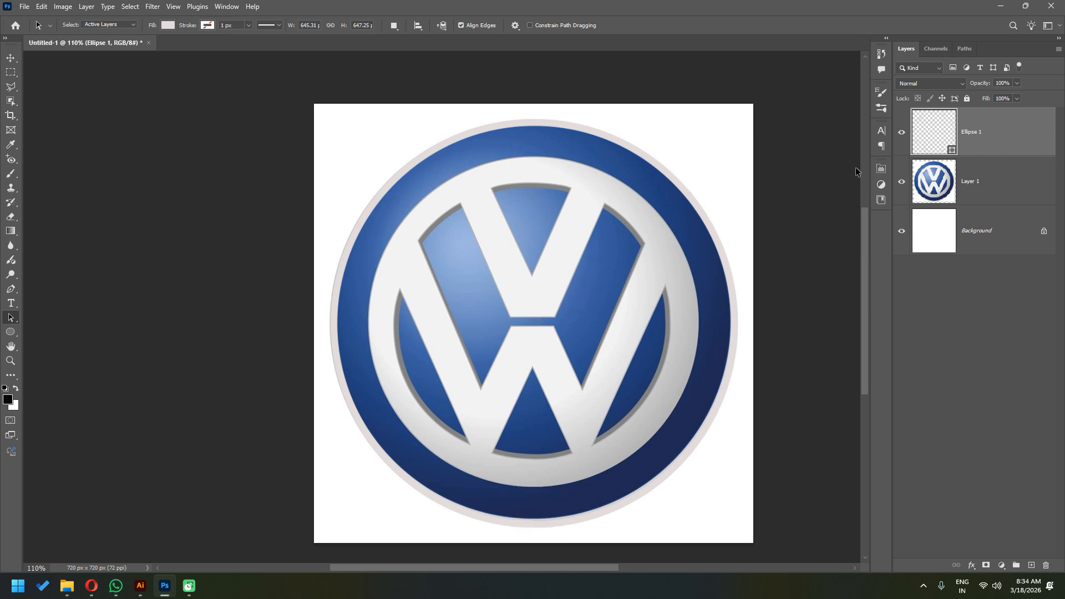
- Copy the ring's inner circle and paste it into a new shape layer started with a single Pen tool point
click(618, 142)
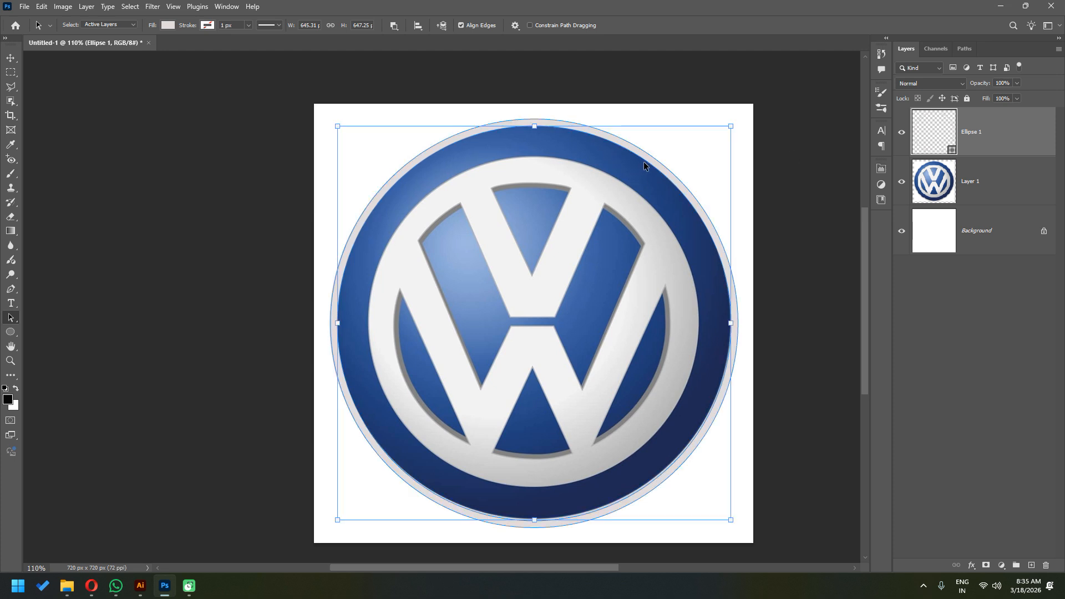
key(ctrl+c)
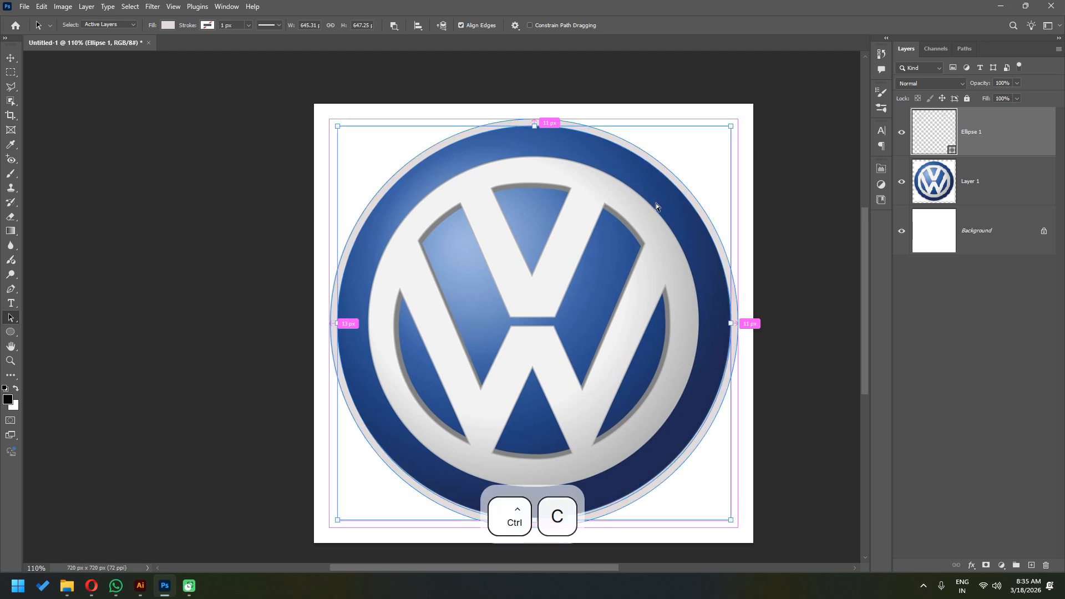
click(11, 290)
click(463, 289)
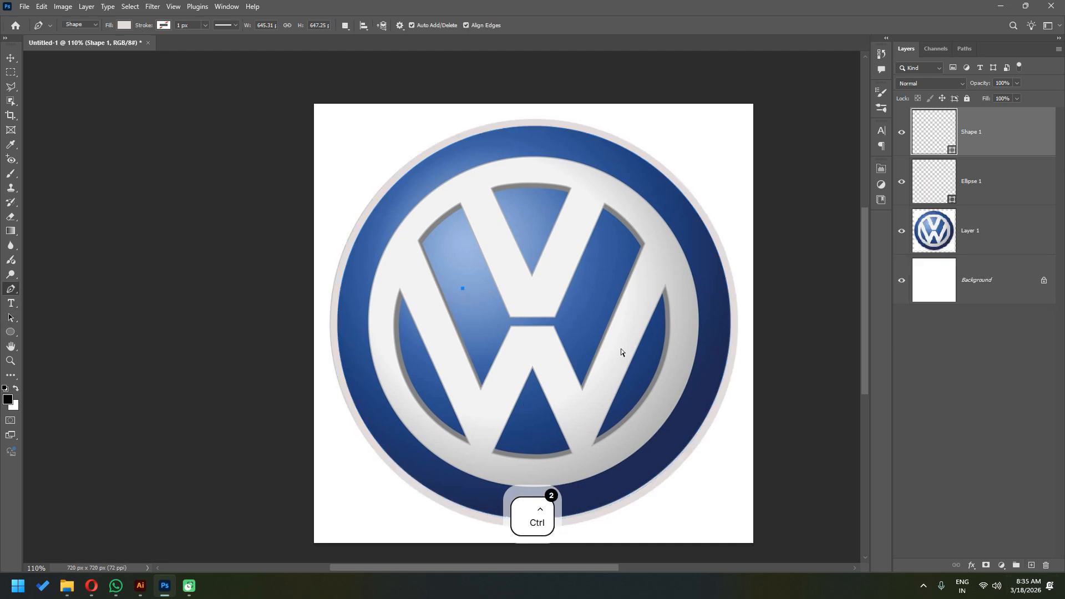
key(ctrl+v)
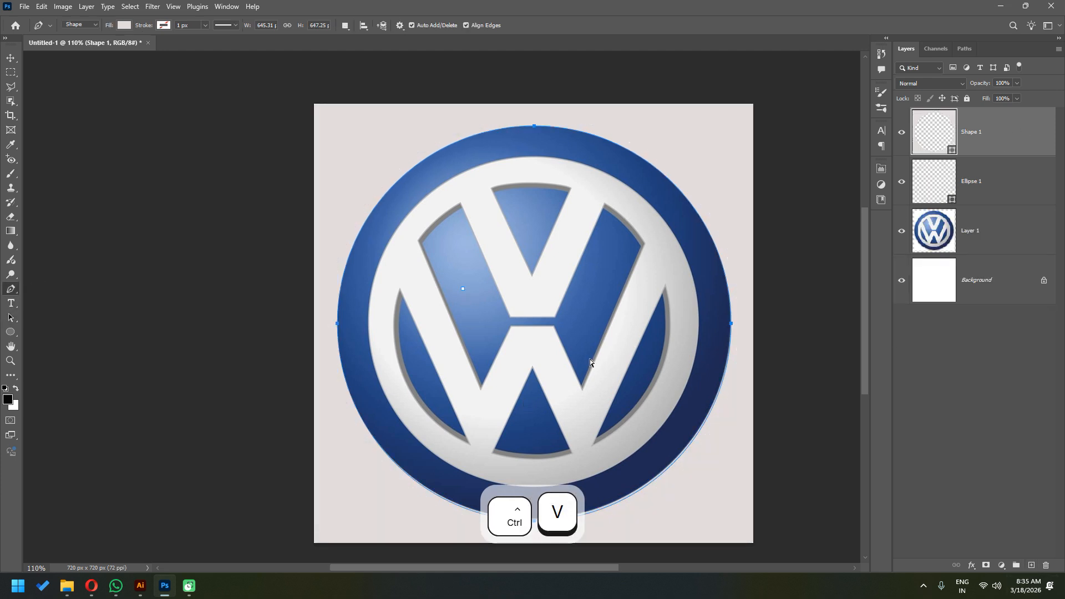
- Scale the pasted circle to about 545 × 543 px around the logo's inner white ring and set it to Combine Shapes
click(345, 25)
click(381, 50)
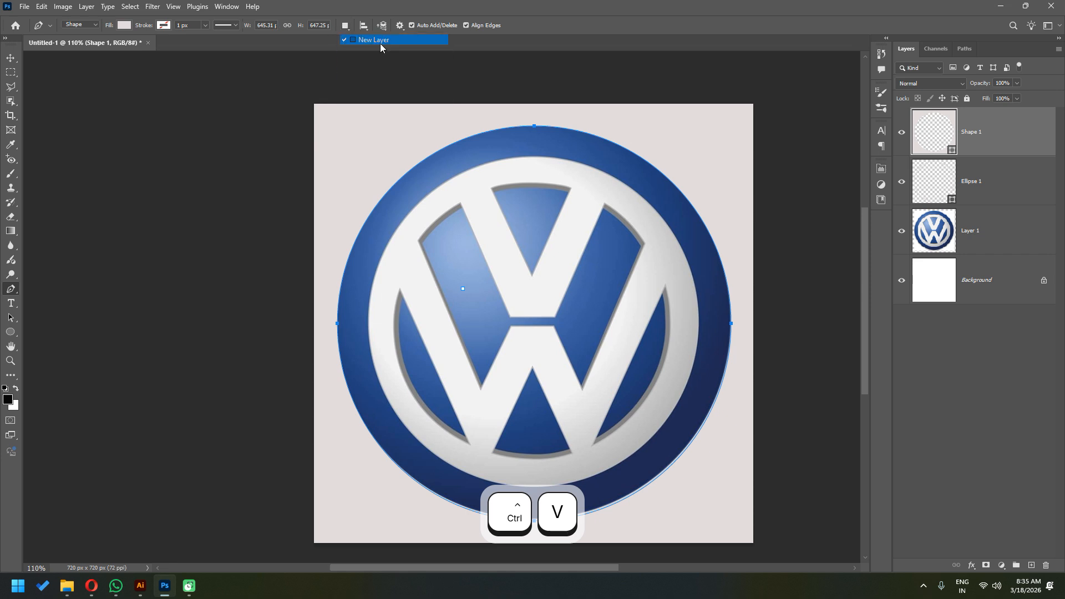
key(a)
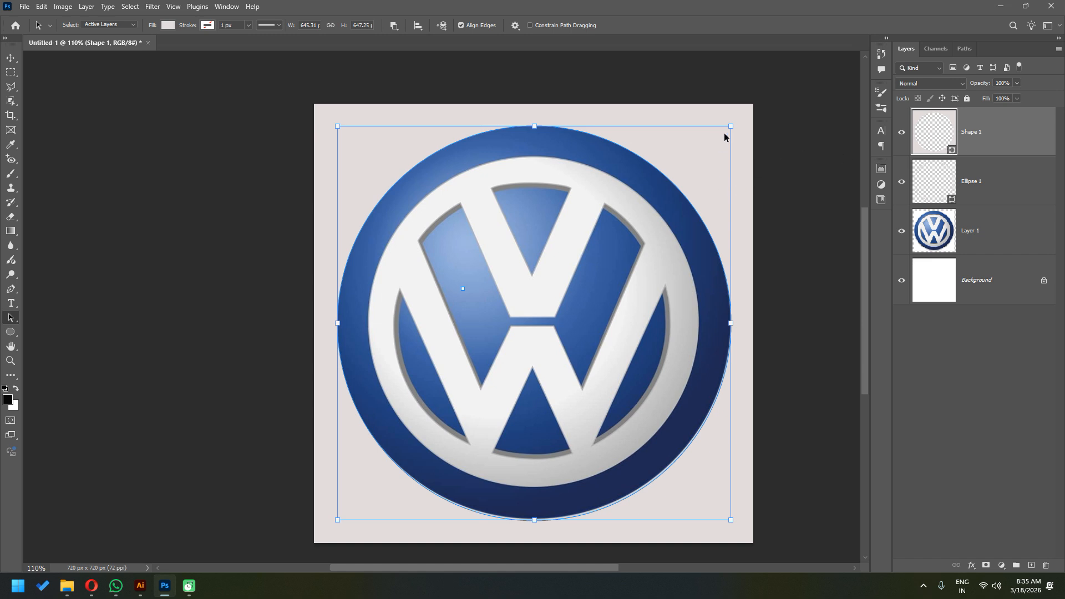
drag(729, 129, 692, 156)
drag(535, 488, 534, 486)
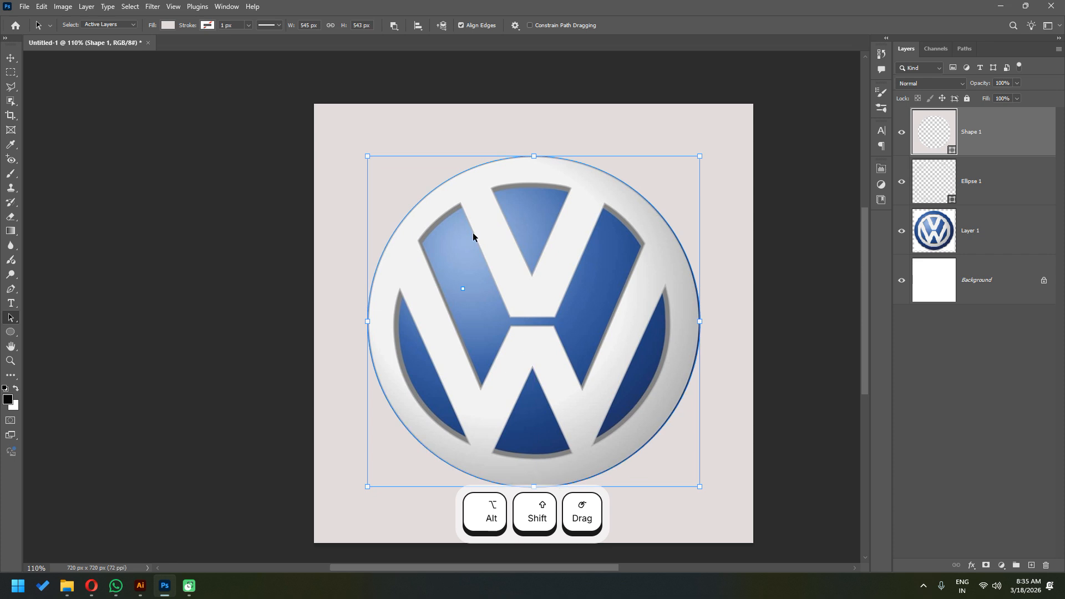
click(398, 27)
click(421, 49)
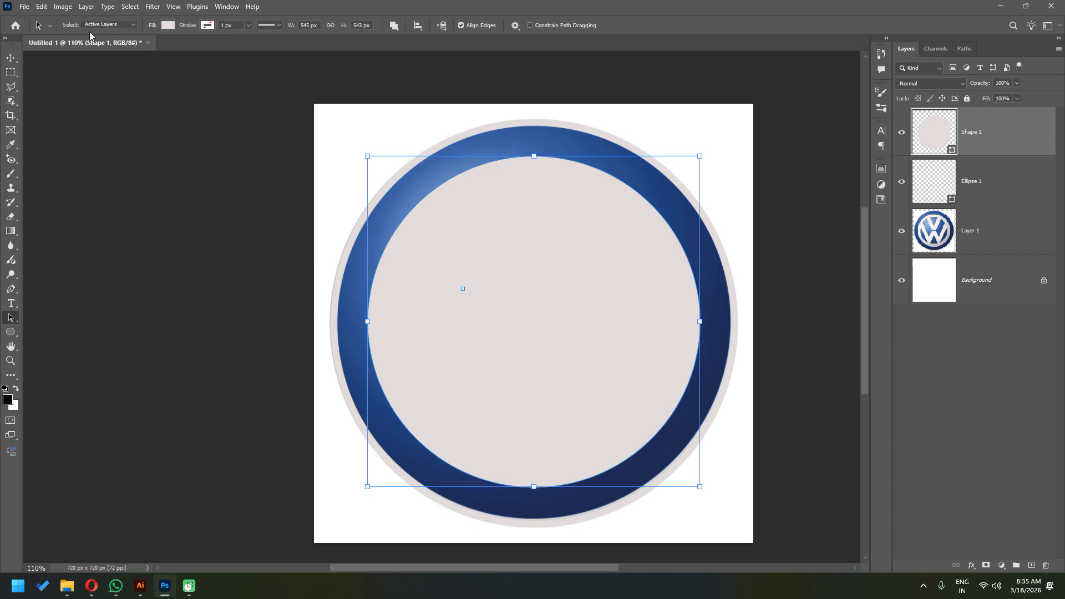
- Remove the new circle's fill and narrow it to about 542 px wide to match the white ring's outer edge
click(168, 25)
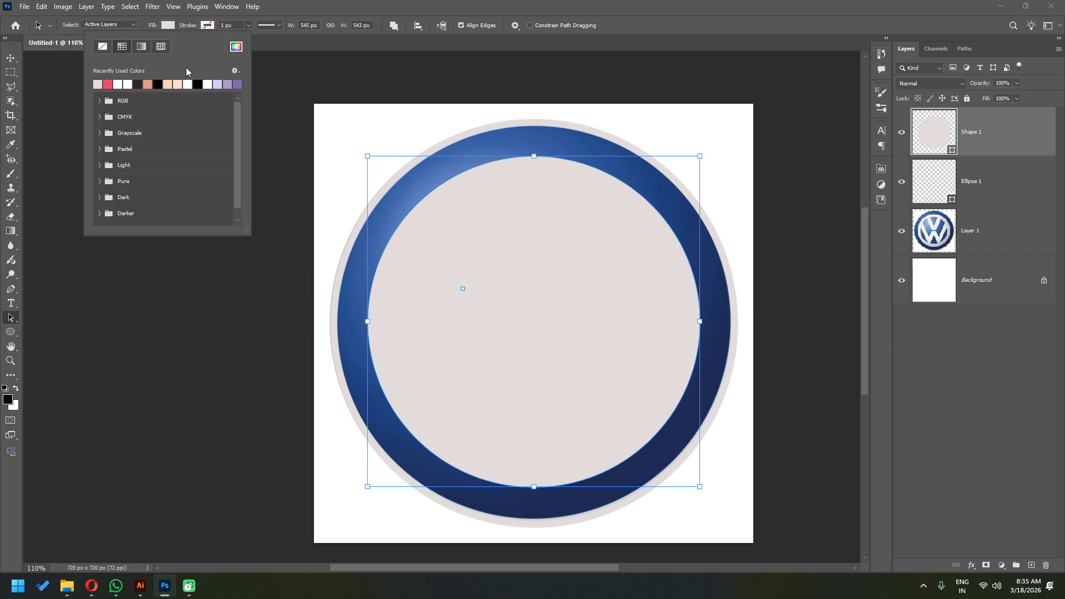
click(103, 47)
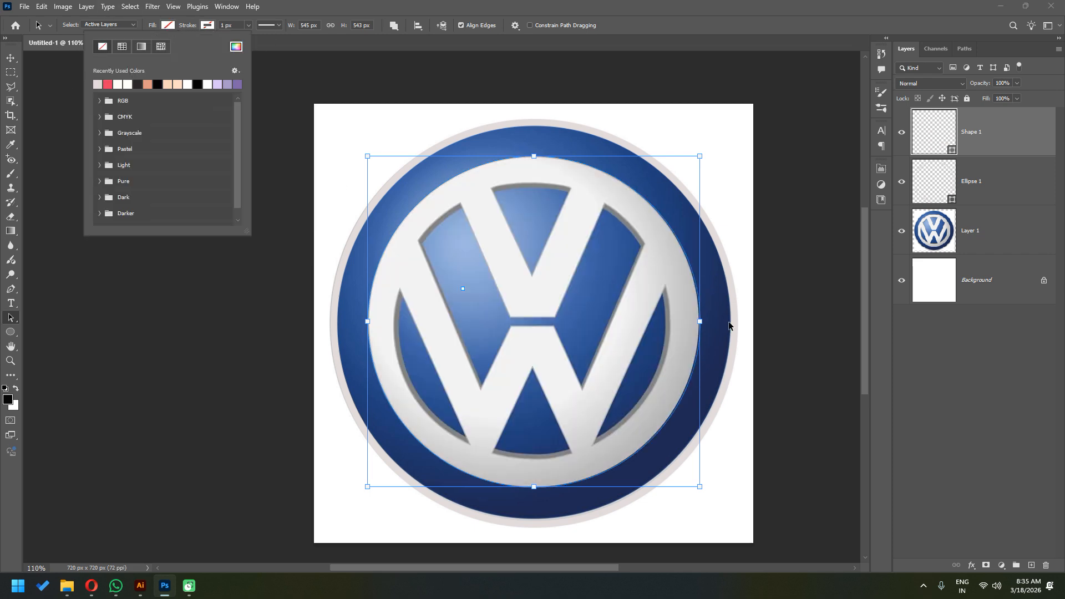
click(699, 320)
drag(698, 320, 696, 321)
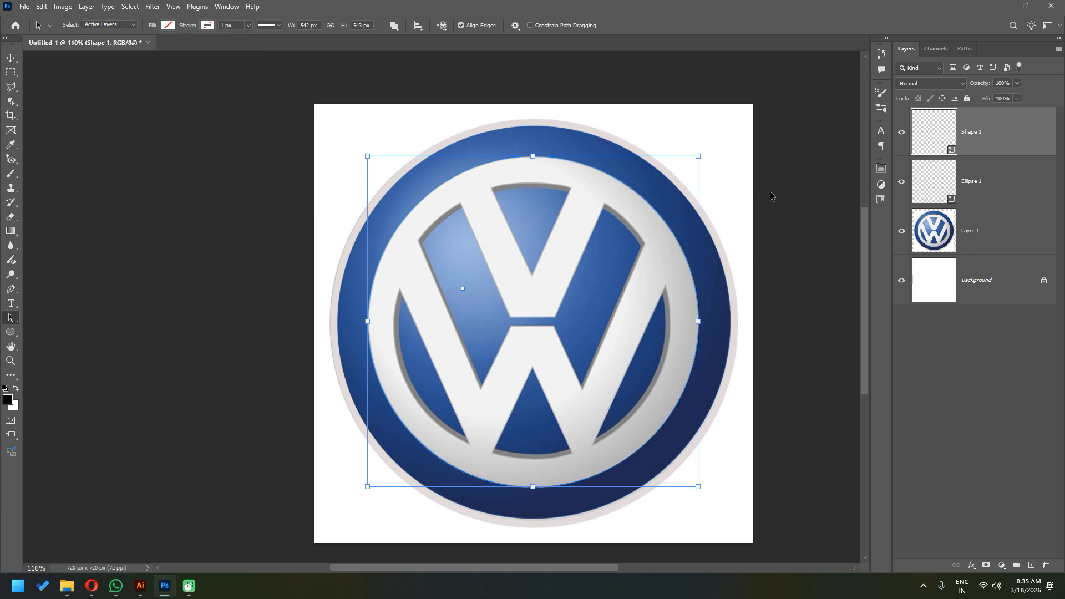
- Duplicate the circle within the same layer and scale the copy to about 460 × 461 px along the white ring's inner edge
key(ctrl+c)
key(ctrl+v)
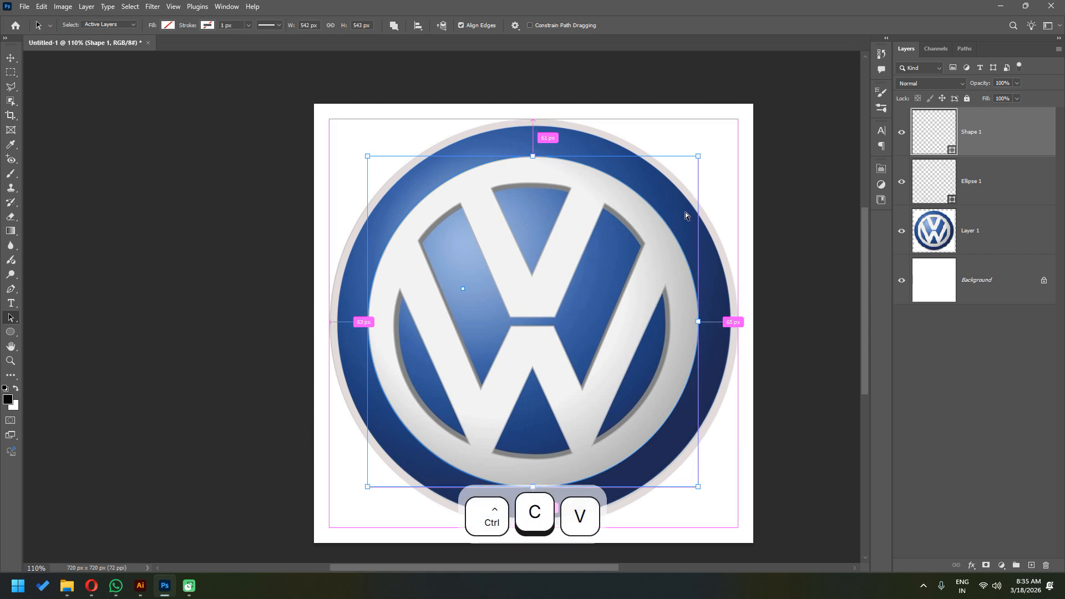
drag(698, 156, 673, 181)
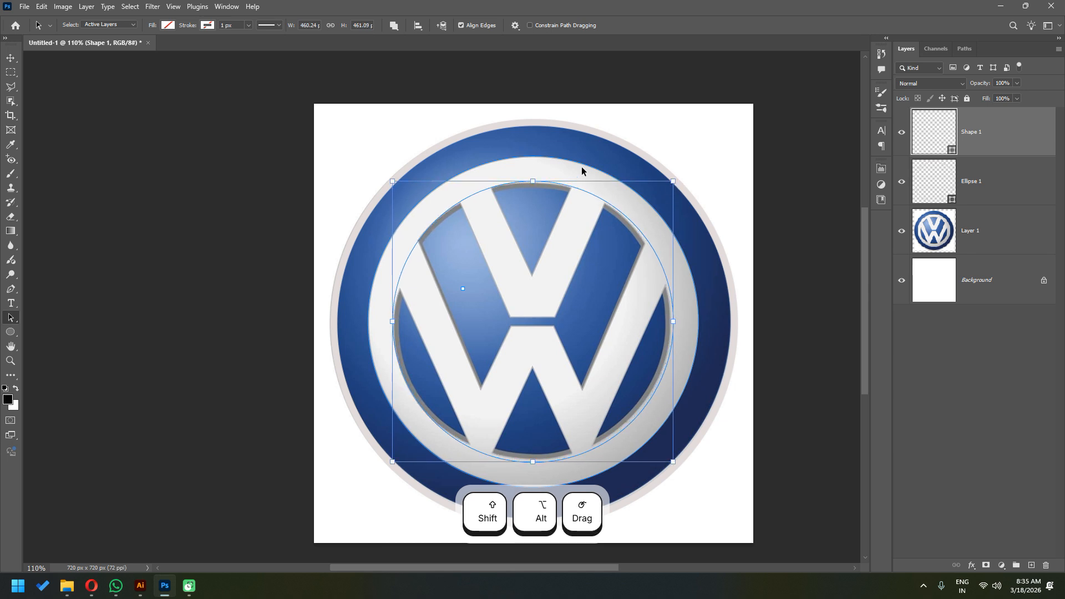
- Fill the two-circle shape with the off-white f2f2f2 sampled from the logo's white ring
click(168, 26)
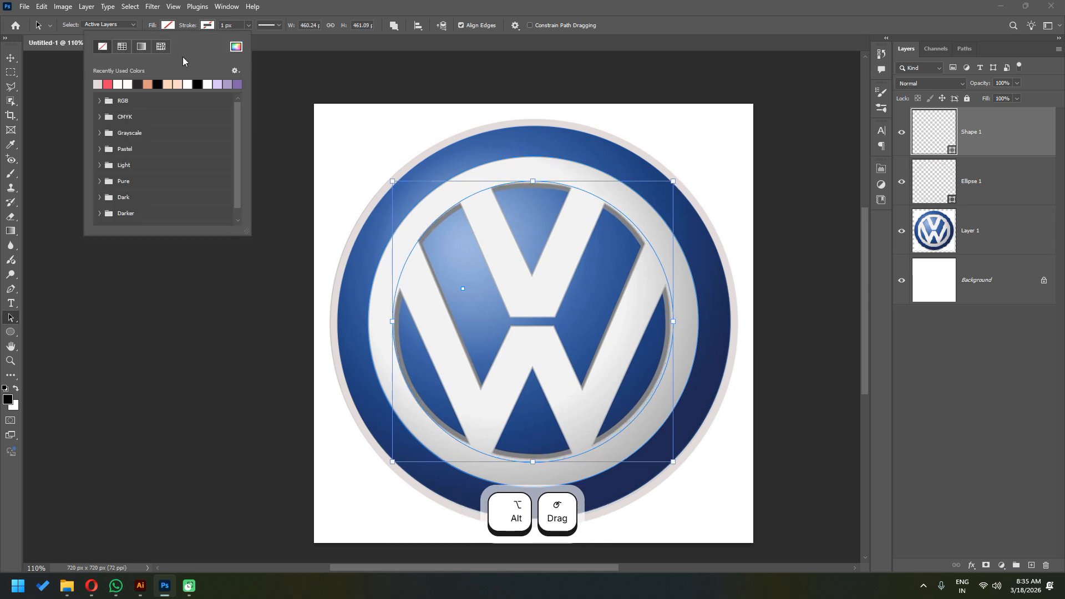
click(236, 46)
click(516, 165)
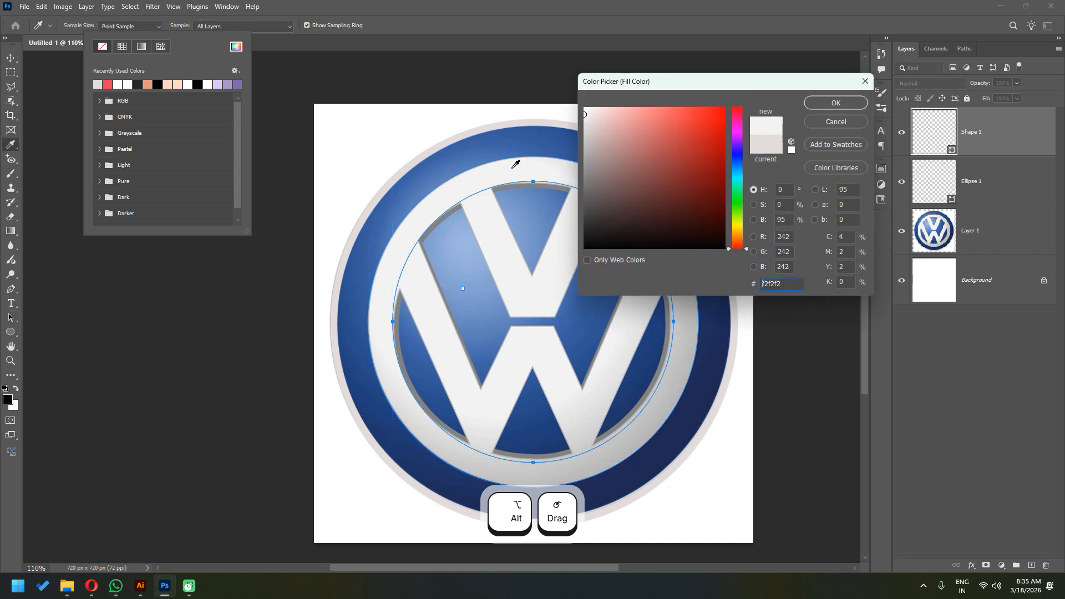
click(836, 104)
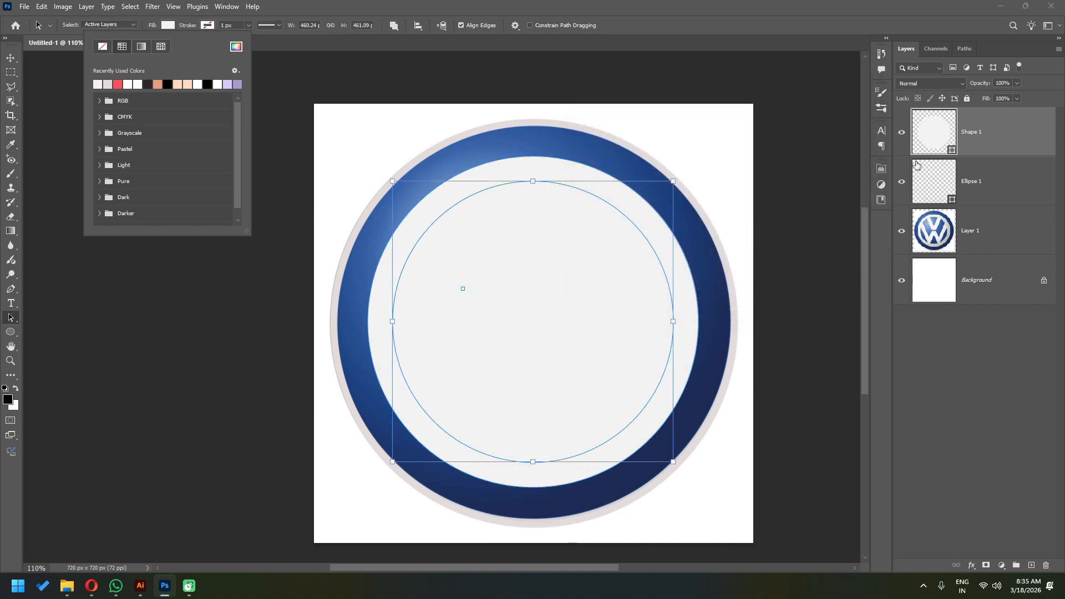
- Subtract the inner circle from the off-white shape to cut it into a ring, and hide the reference logo layer
click(395, 26)
click(421, 57)
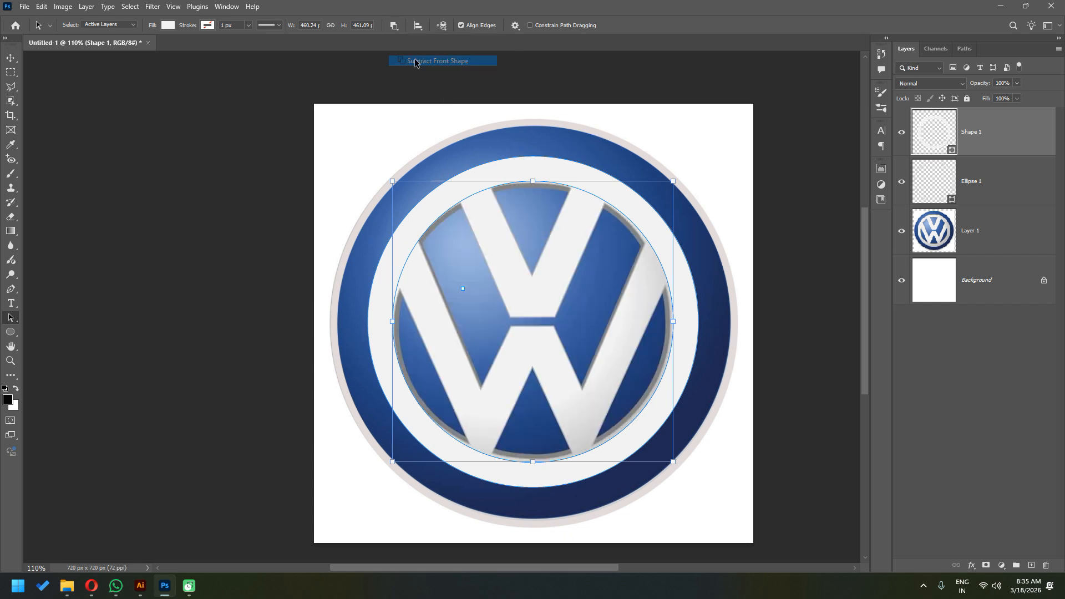
click(902, 231)
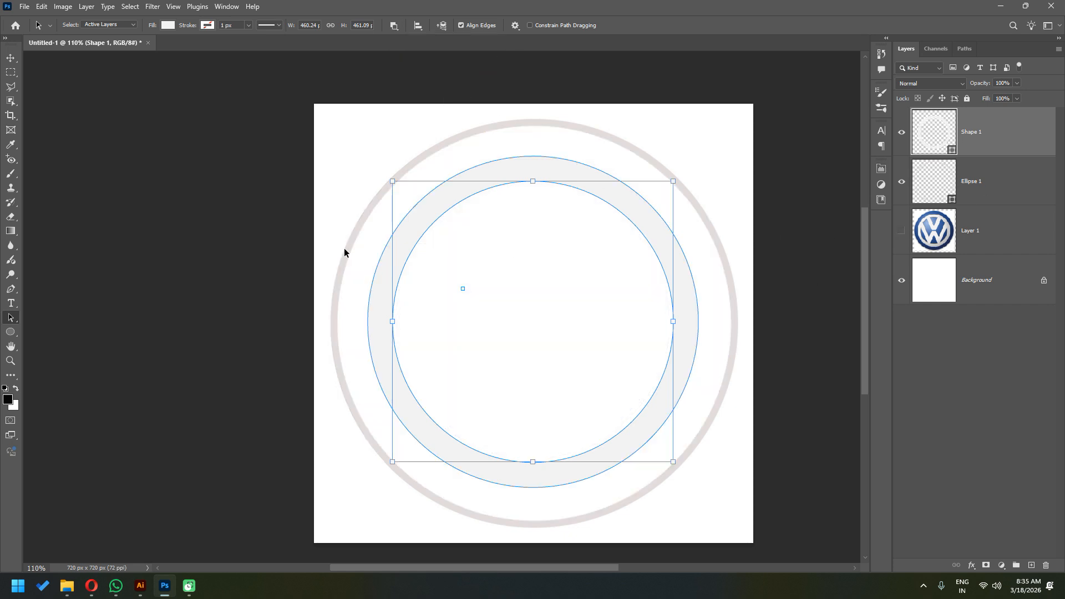
- Fill the Background layer with the black foreground color
key(v)
click(967, 289)
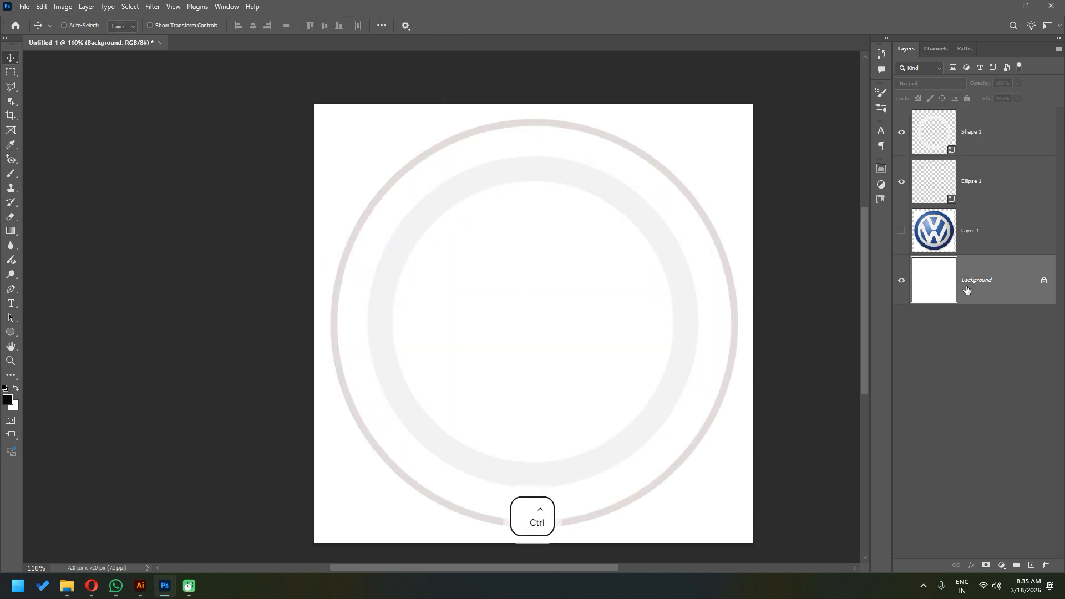
key(alt+BackSpace)
key(ctrl)
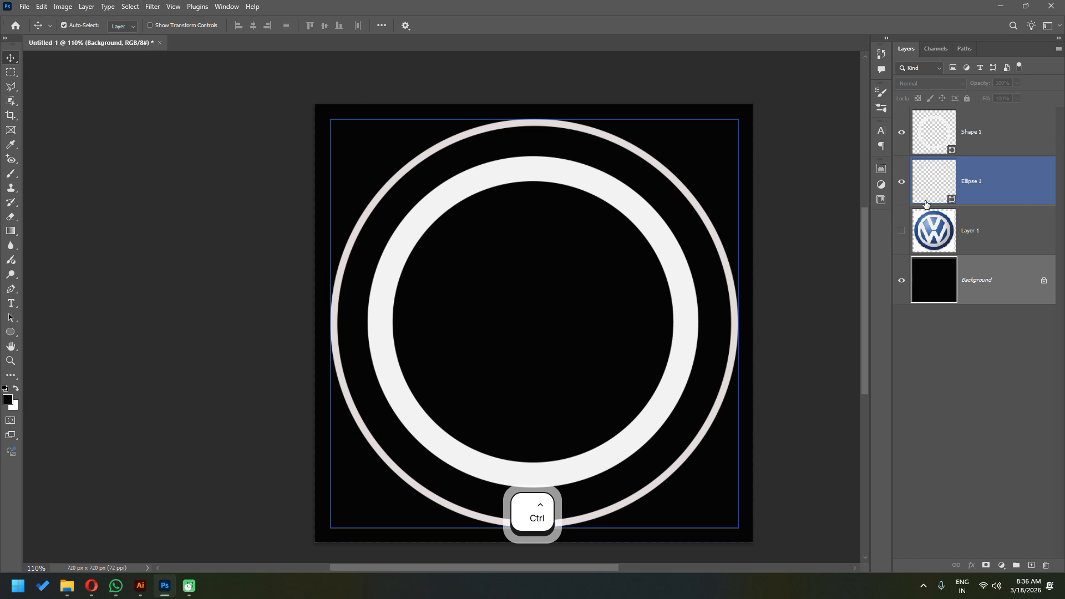
- Show the reference logo layer and hide the Shape 1 and Ellipse 1 layers
click(902, 232)
click(926, 177)
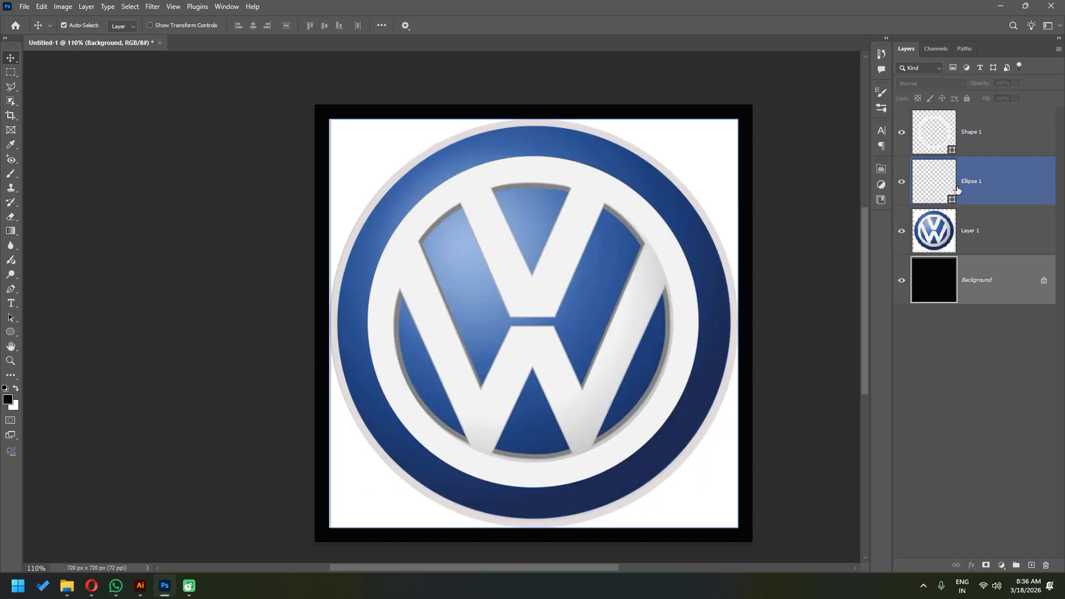
shift+click(938, 139)
drag(902, 132, 902, 184)
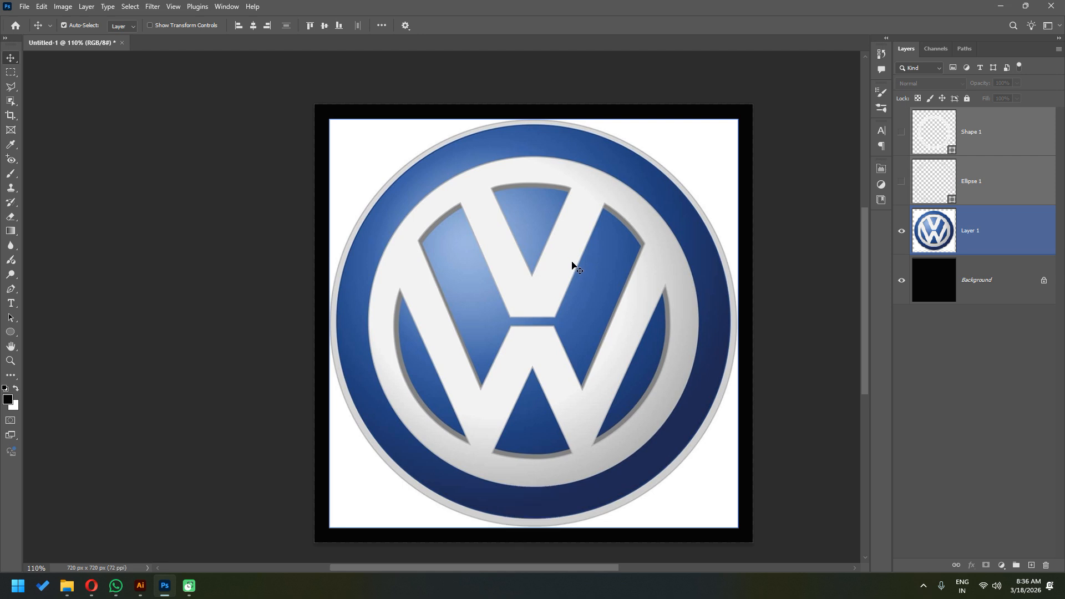
click(837, 126)
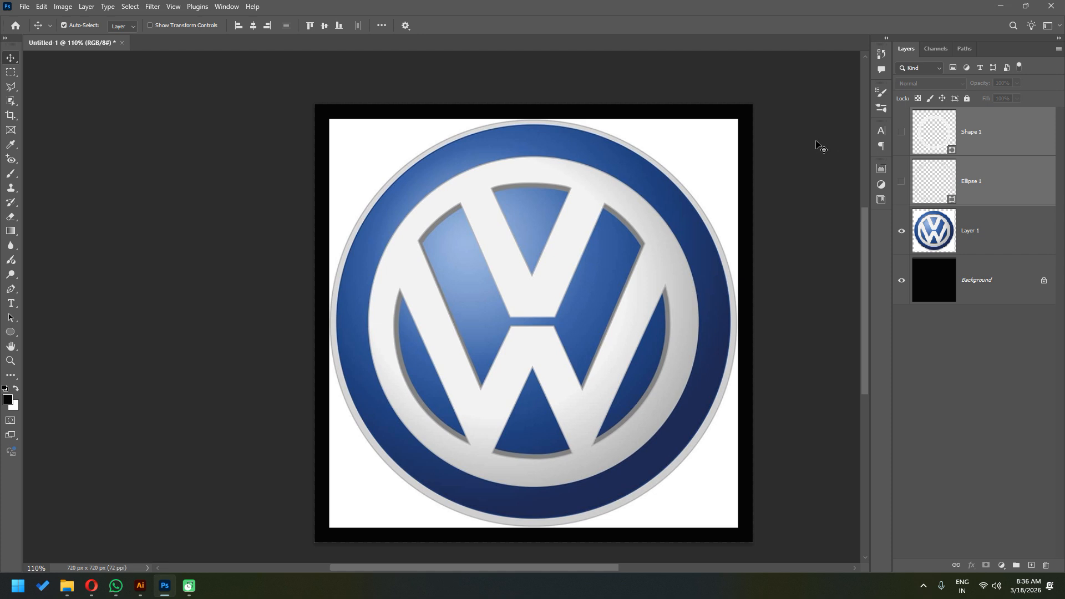
- Show the Shape 1 layer again and set its inner circle's path operation to Combine Shapes
click(902, 132)
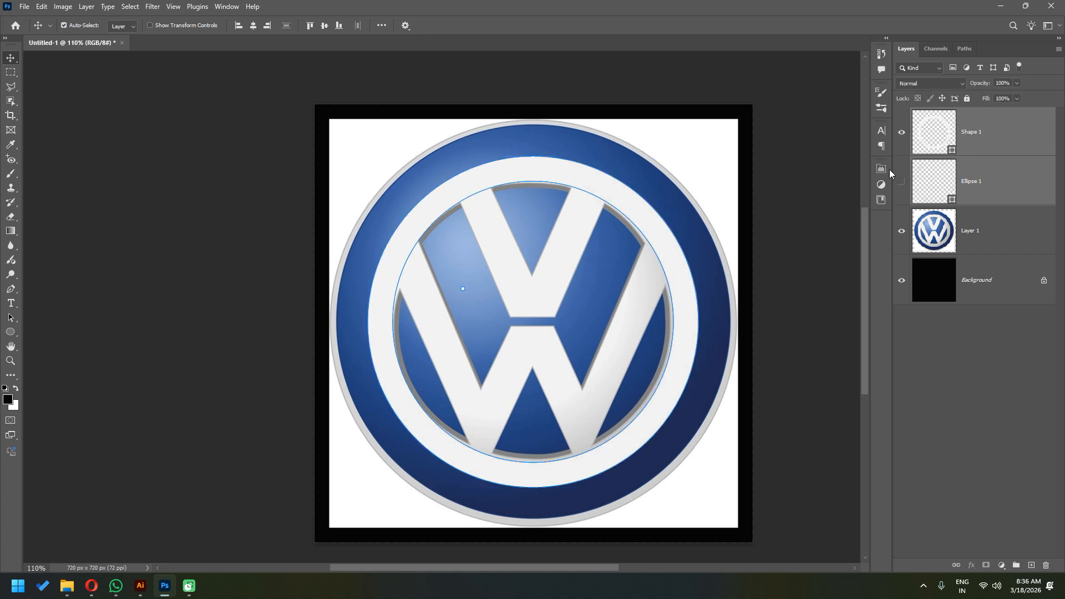
click(973, 133)
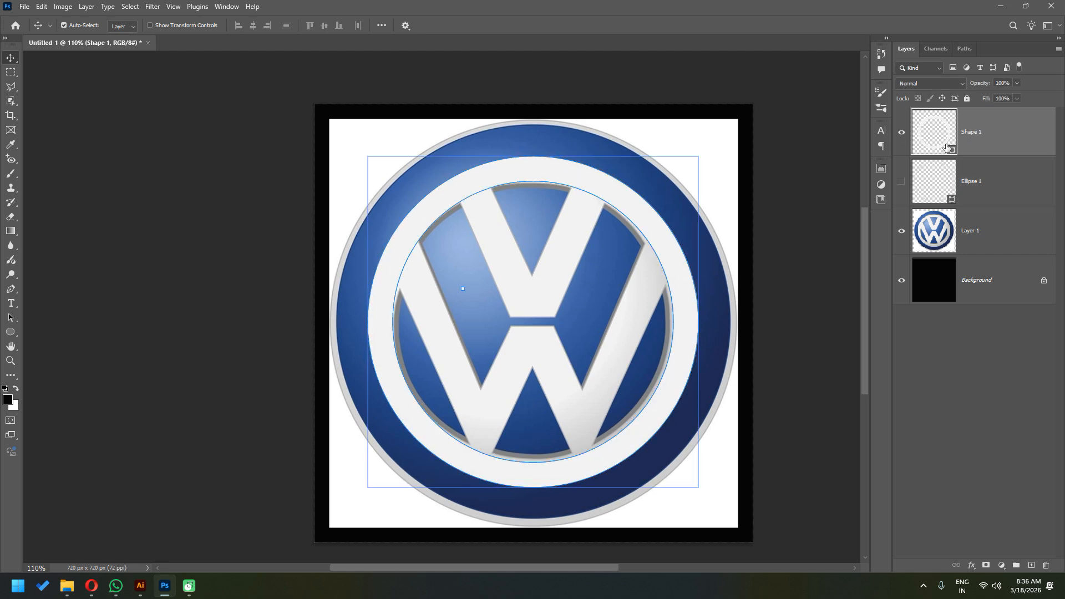
click(610, 204)
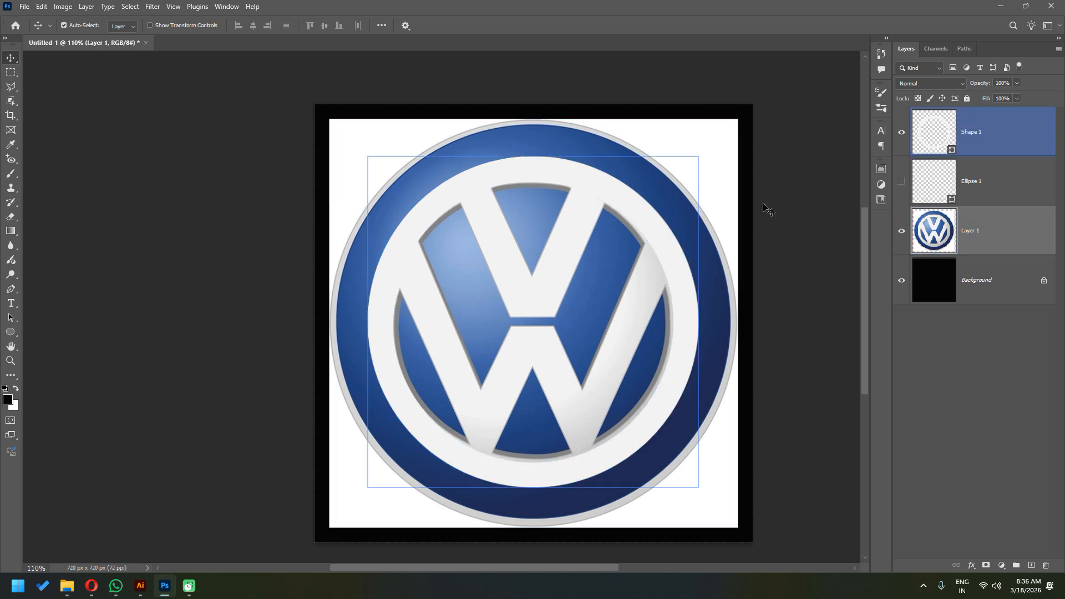
click(961, 158)
key(a)
click(625, 215)
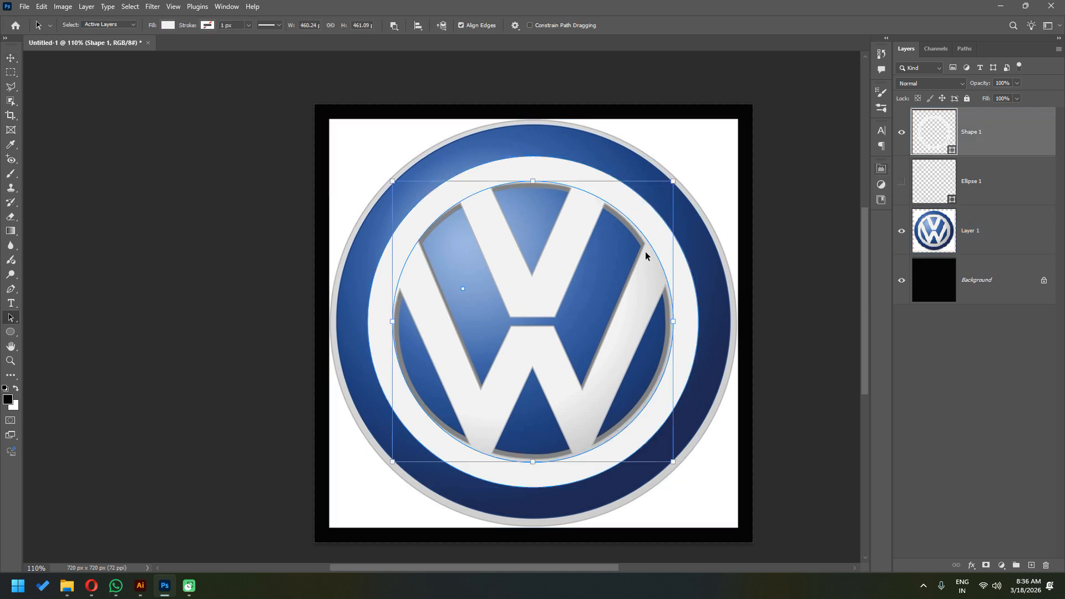
click(395, 26)
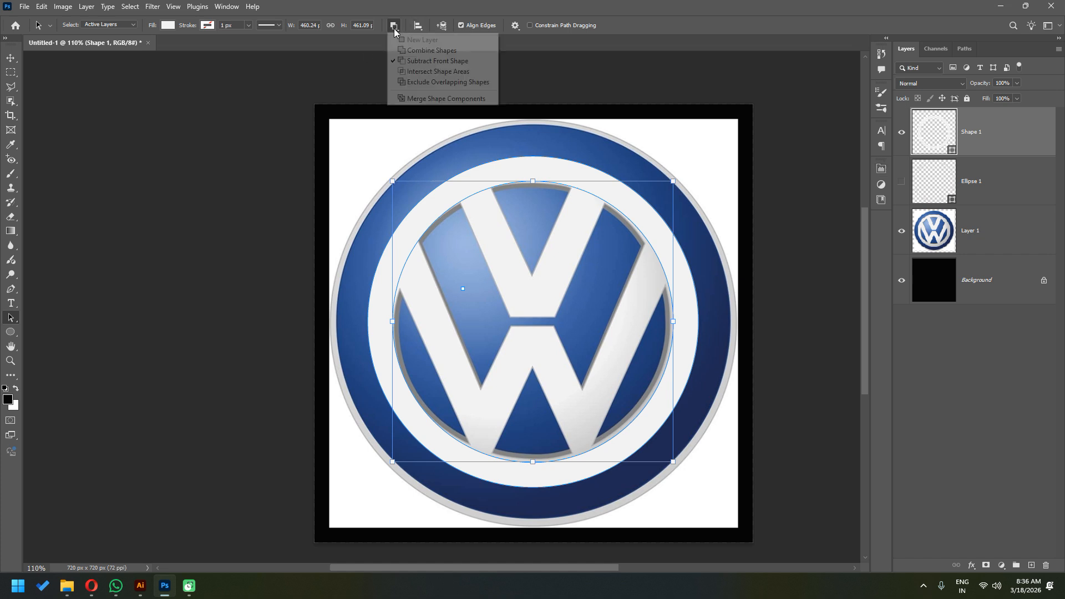
click(432, 51)
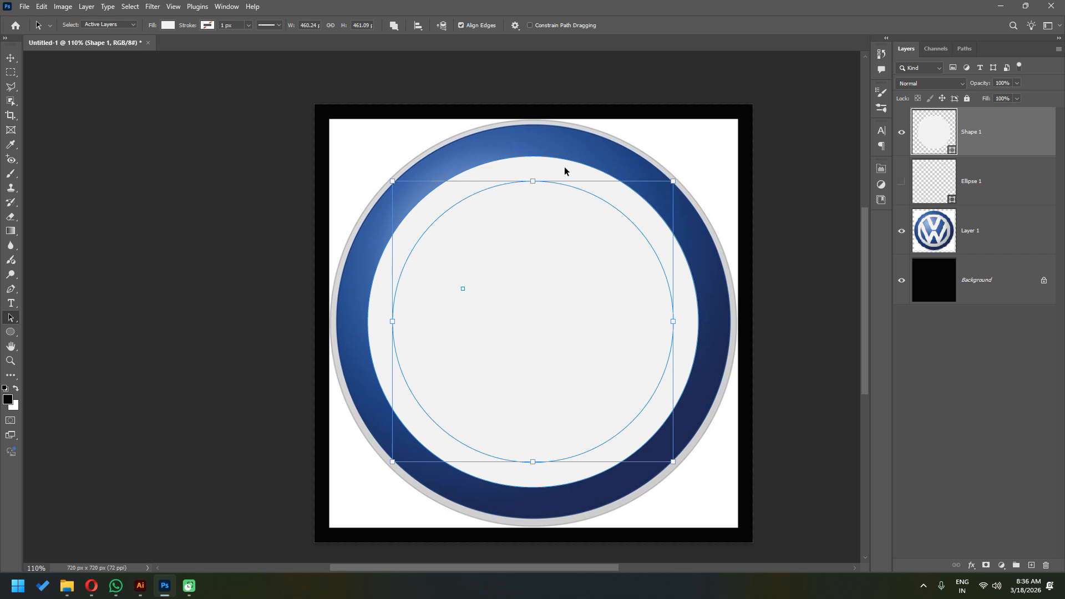
- Remove the fill from Shape 1 so only its circle outlines cover the logo
click(168, 25)
click(103, 46)
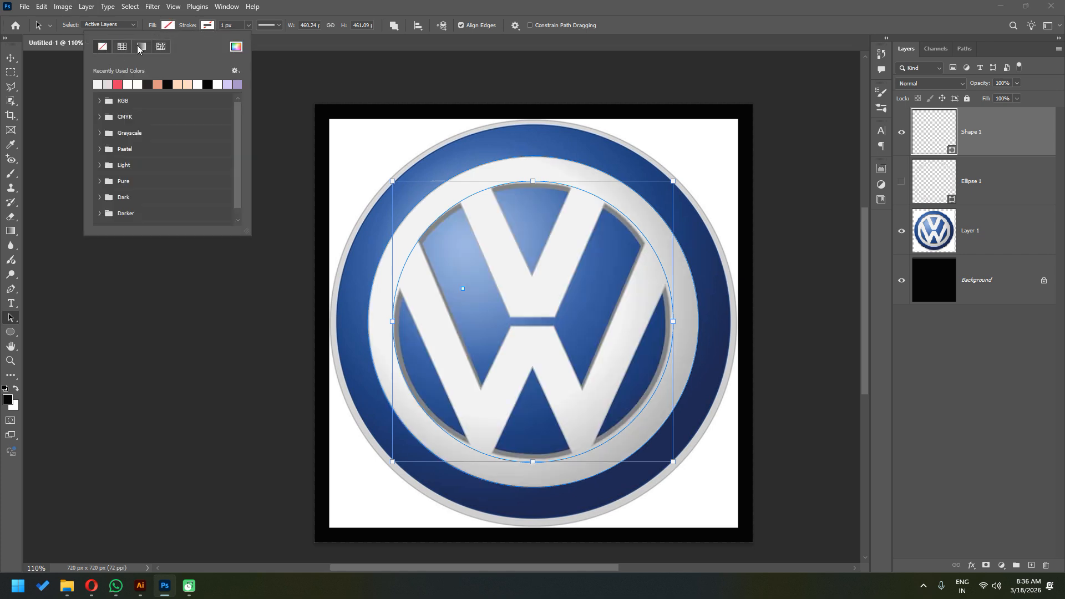
click(974, 145)
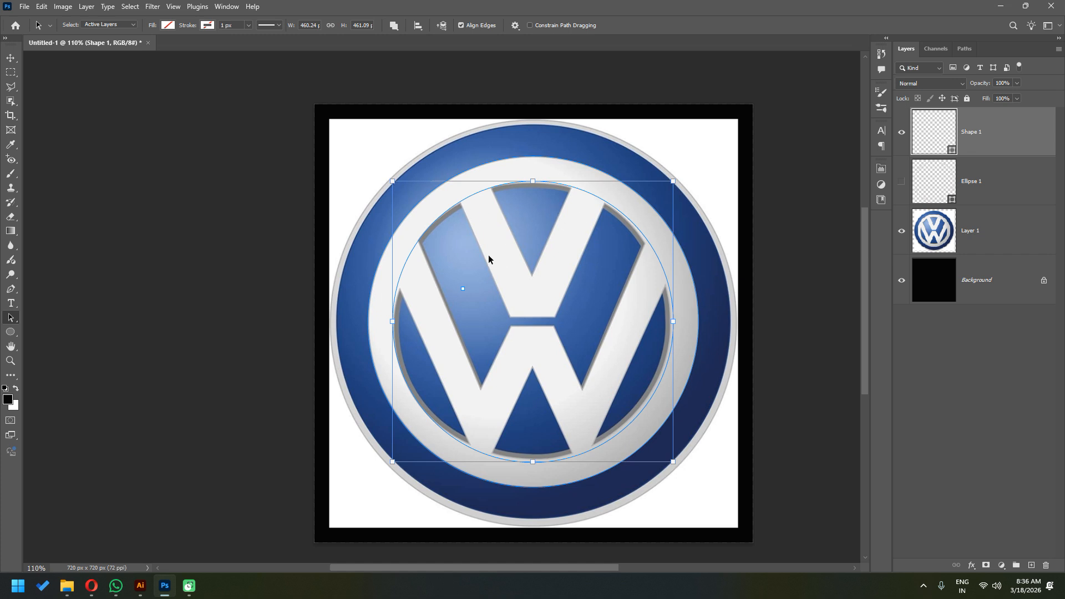
- Trace the logo's V with the Pen tool as a closed seven-point shape about 238 × 216 px
click(12, 290)
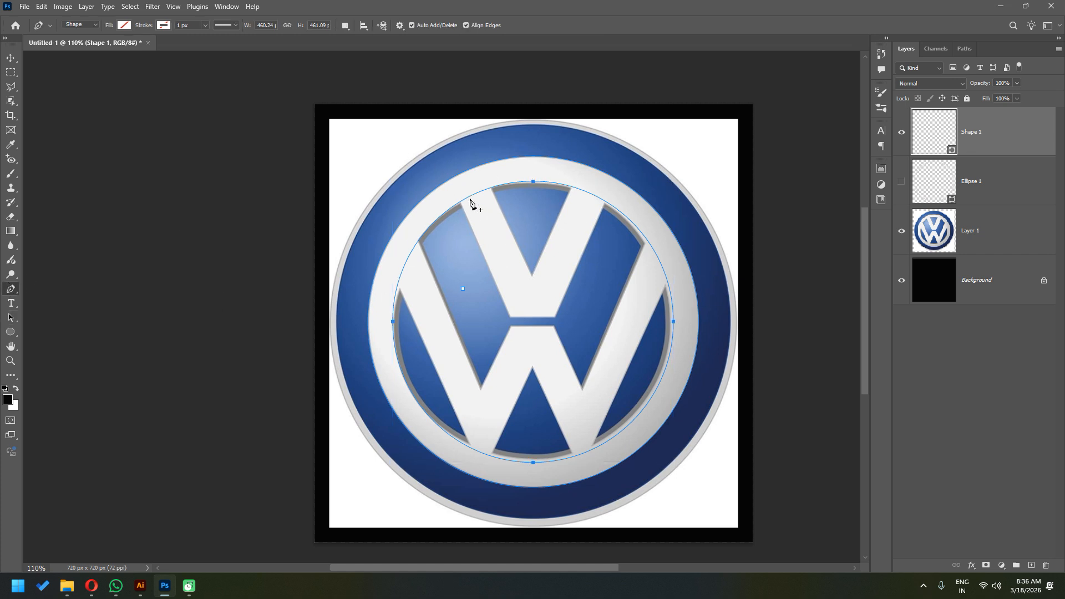
click(511, 316)
click(459, 201)
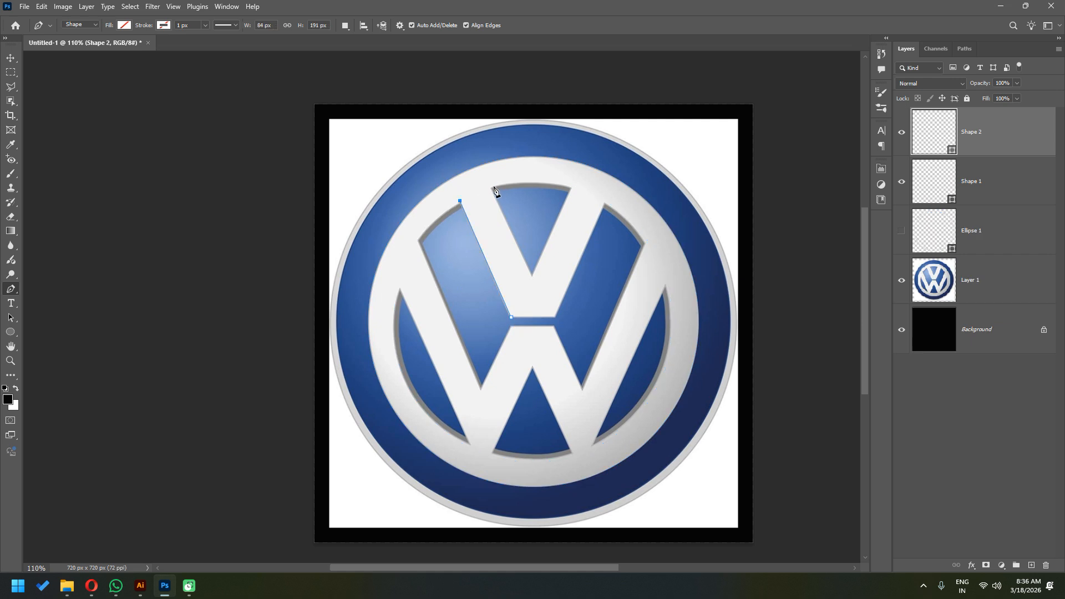
click(533, 273)
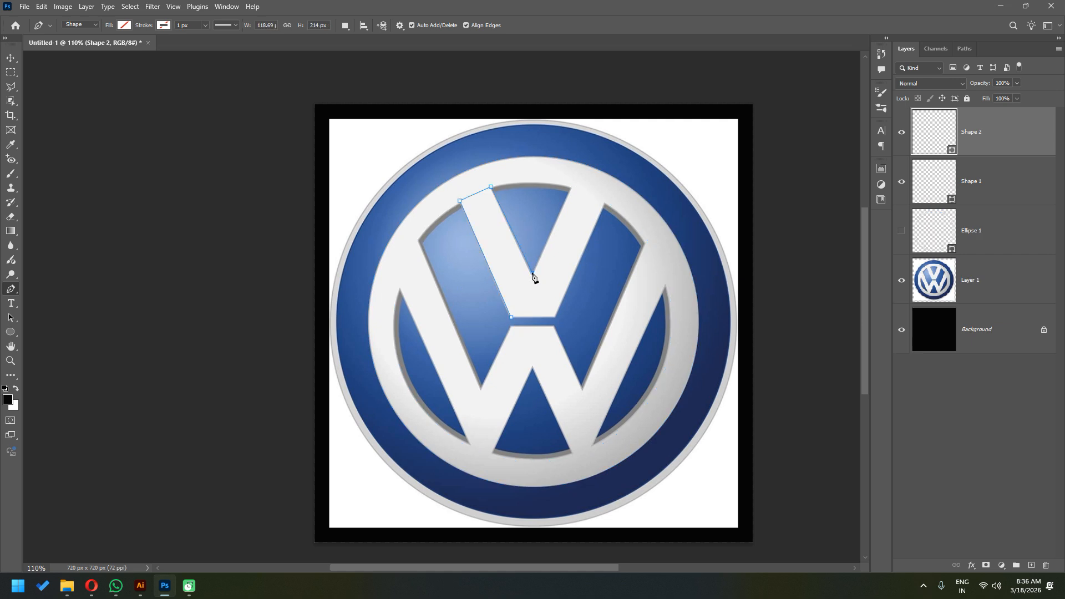
click(571, 186)
click(604, 204)
click(556, 317)
click(511, 317)
- Set the V path to Subtract Front Shape and fill its layer with the pale pinkish-grey recent color
click(345, 25)
click(366, 61)
click(123, 26)
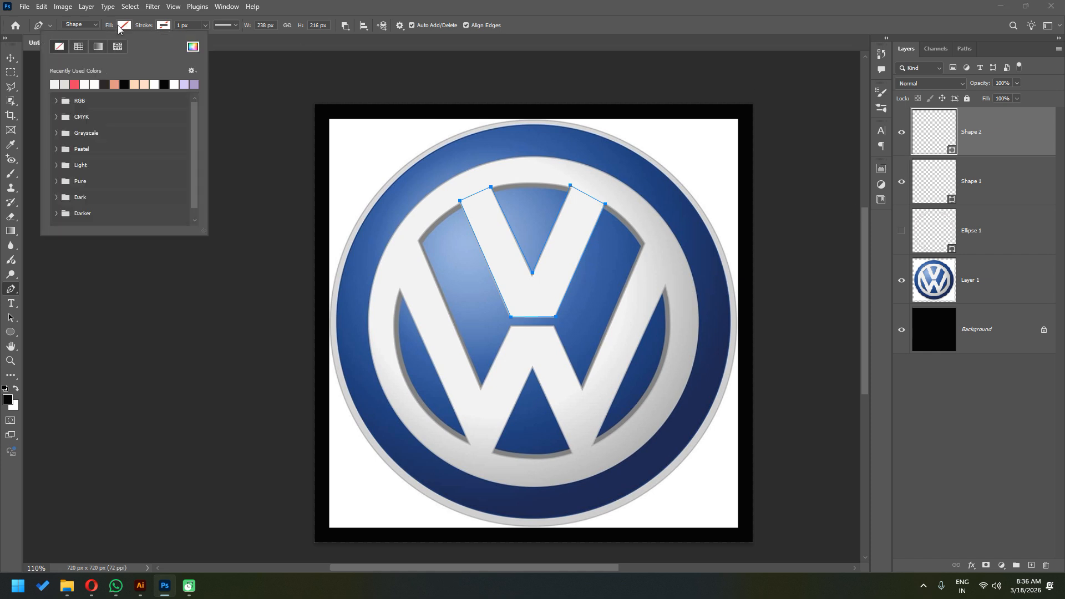
click(77, 81)
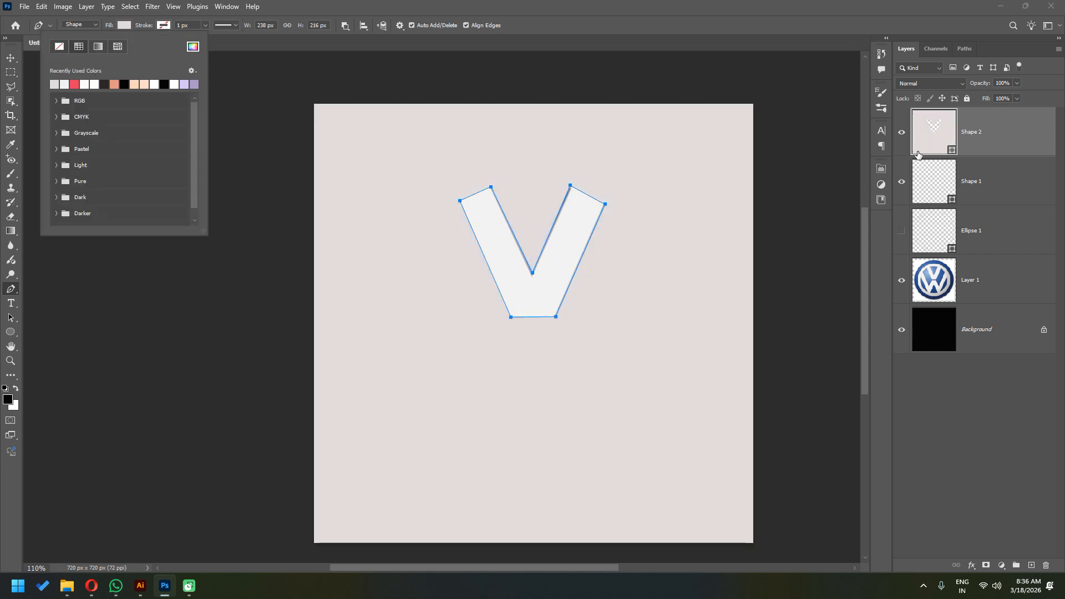
click(988, 141)
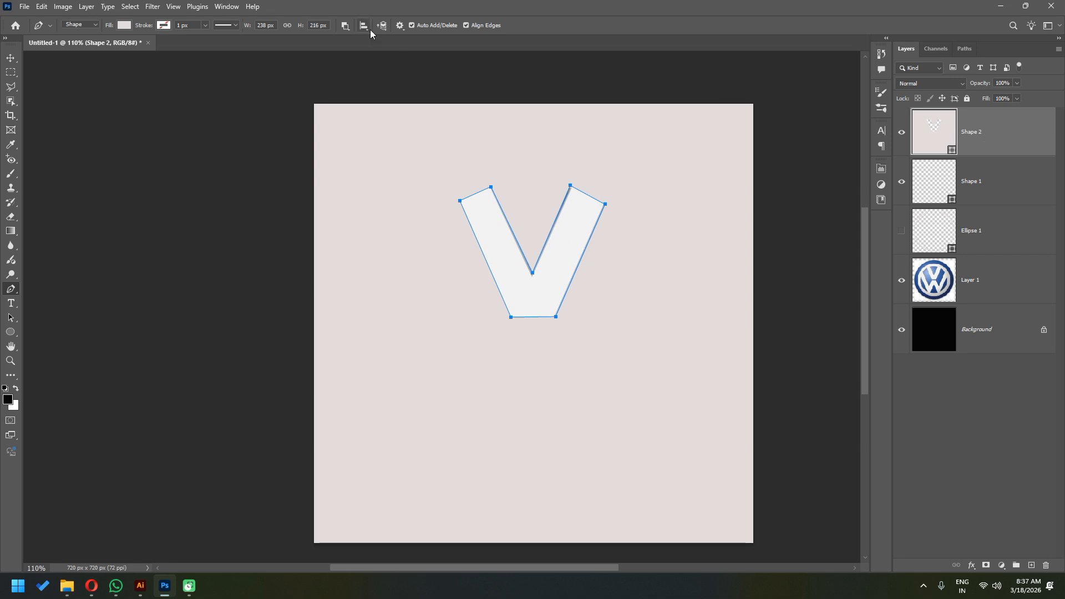
- Try Intersect Shape Areas and Exclude Overlapping Shapes on the V path, finishing with Combine Shapes
click(345, 25)
click(358, 71)
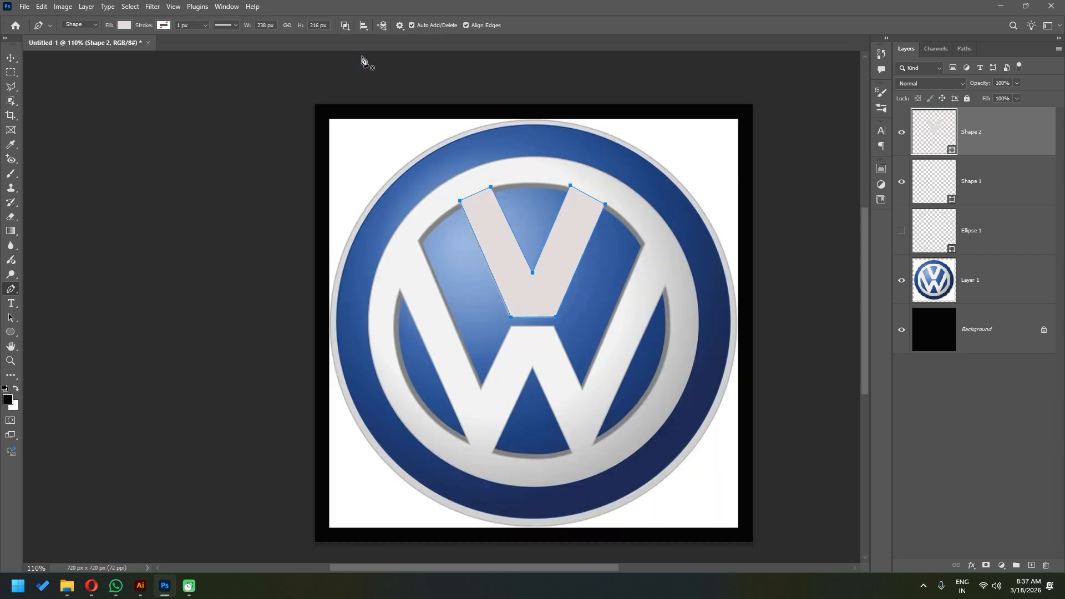
click(345, 26)
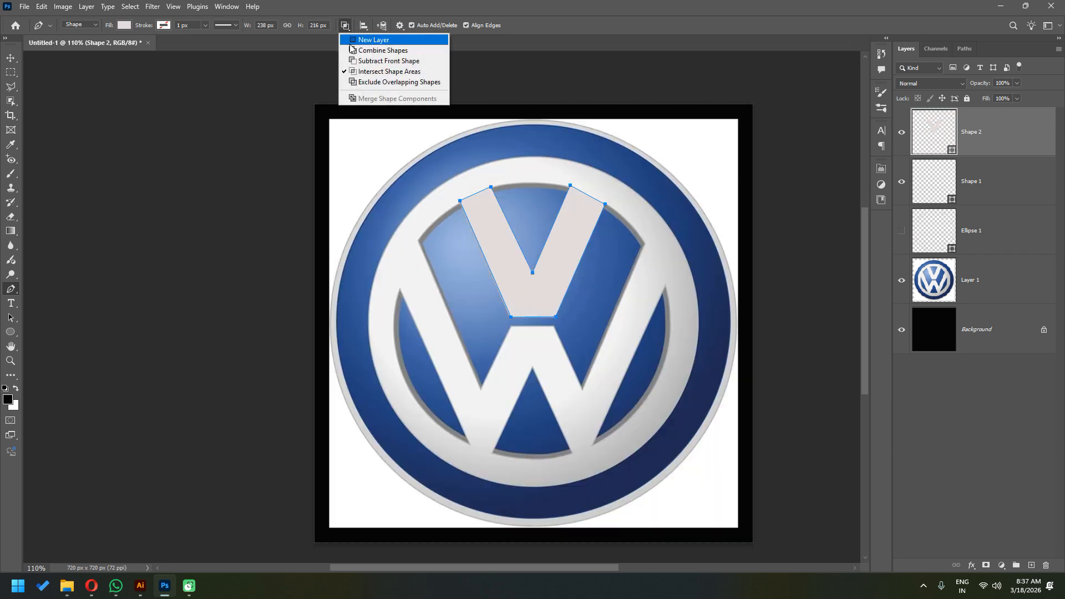
click(371, 83)
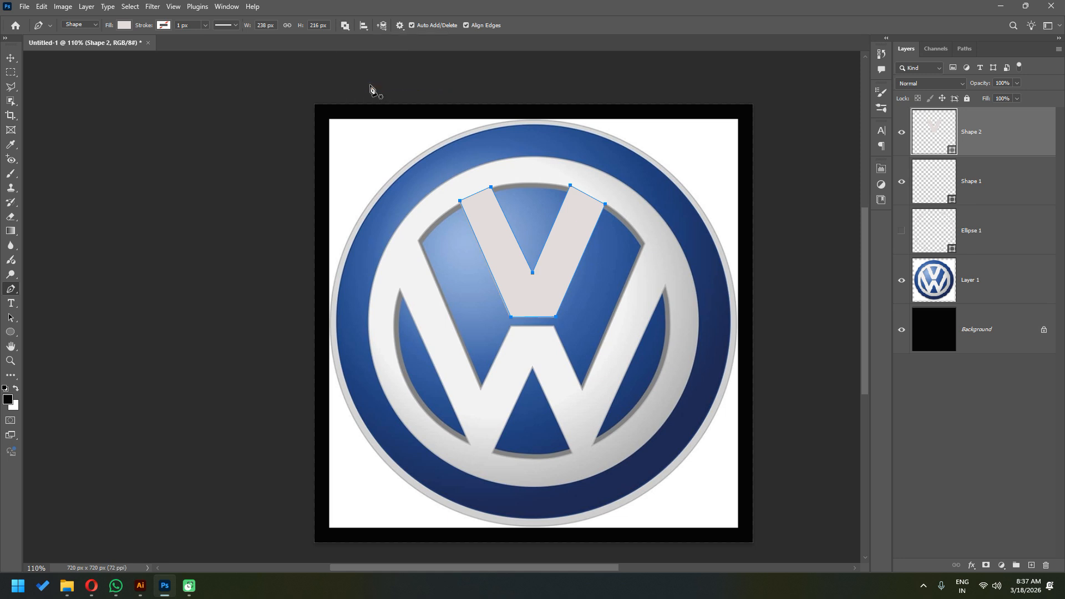
click(345, 26)
click(360, 50)
- Fill the two-circle Shape 1 layer with the same pale pinkish-grey recent color as the V
click(971, 178)
click(902, 183)
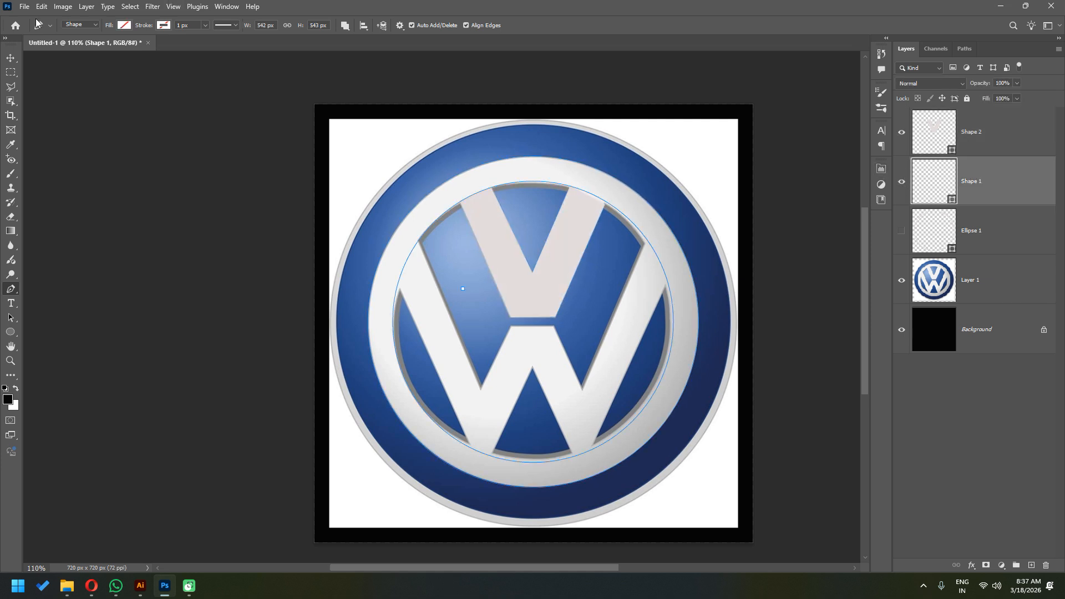
click(123, 25)
click(65, 83)
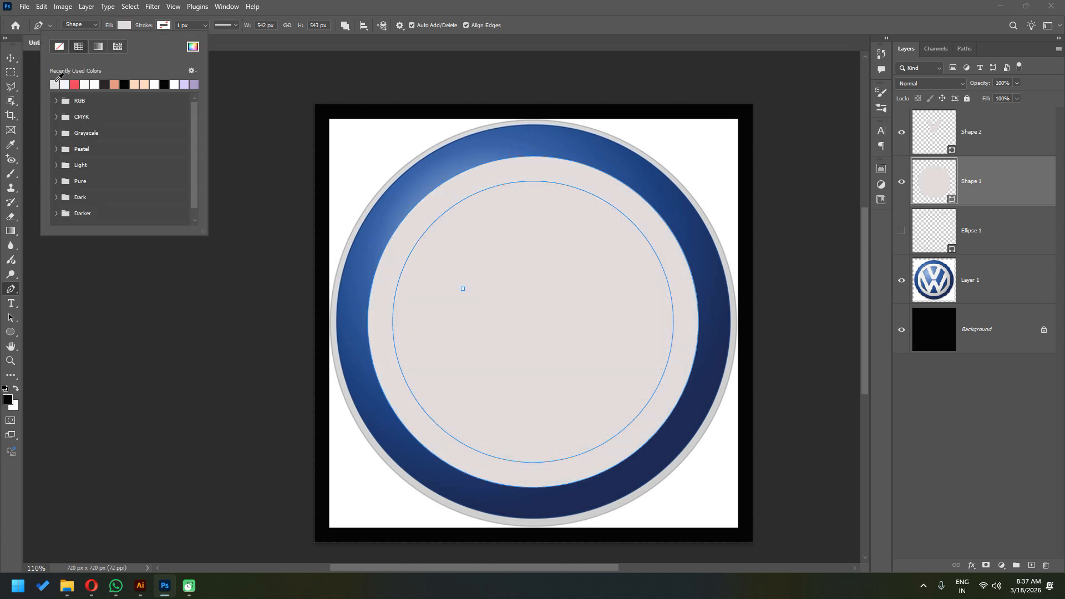
- Cut the V path from its own layer and paste it into the Shape 1 layer with the circles
key(a)
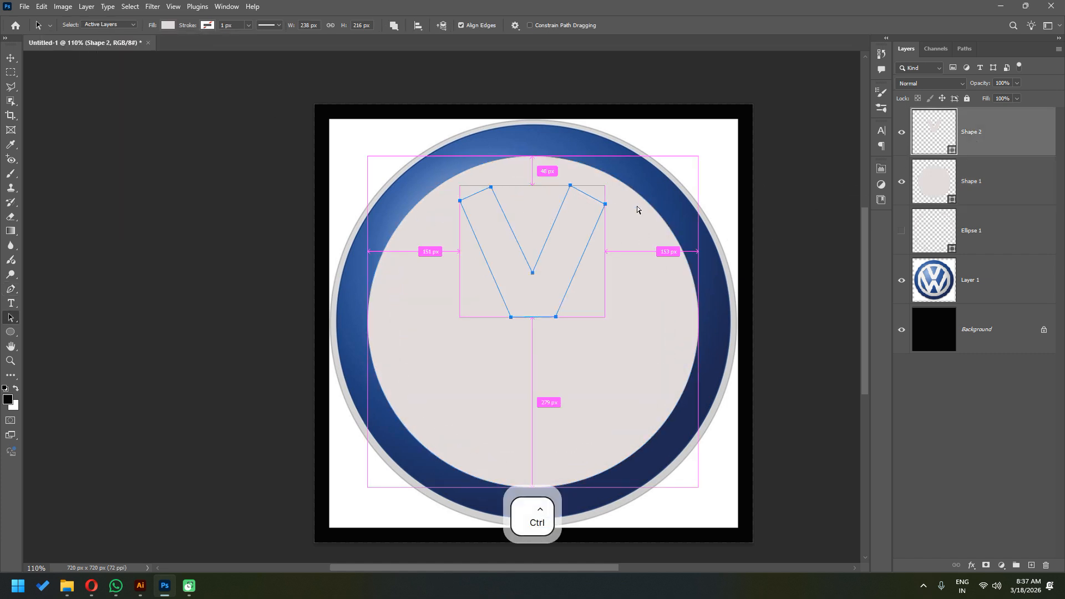
key(ctrl+x)
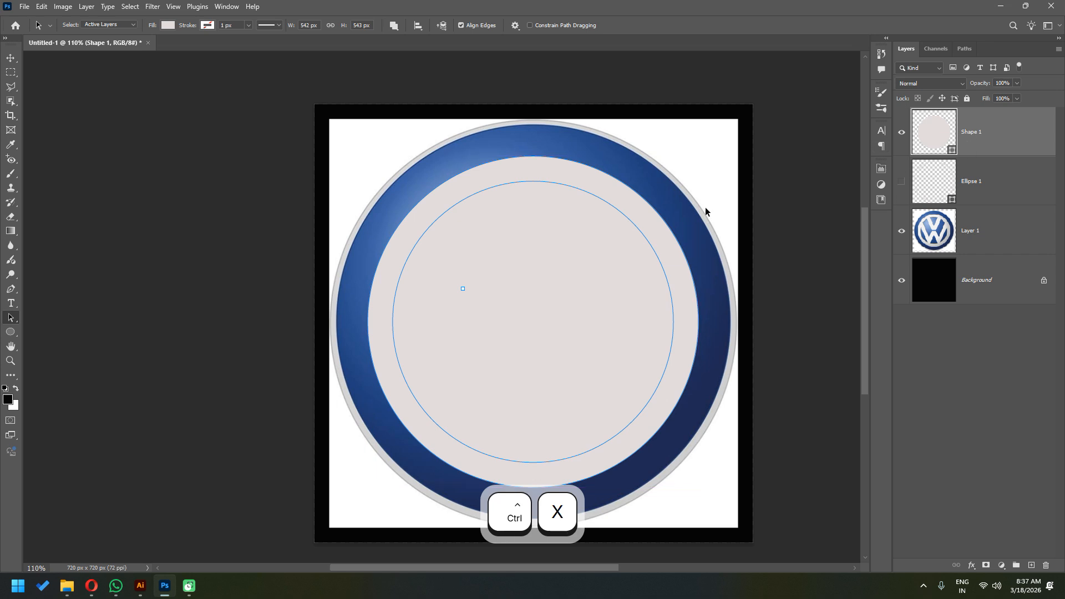
drag(462, 288, 511, 308)
click(499, 217)
key(ctrl+v)
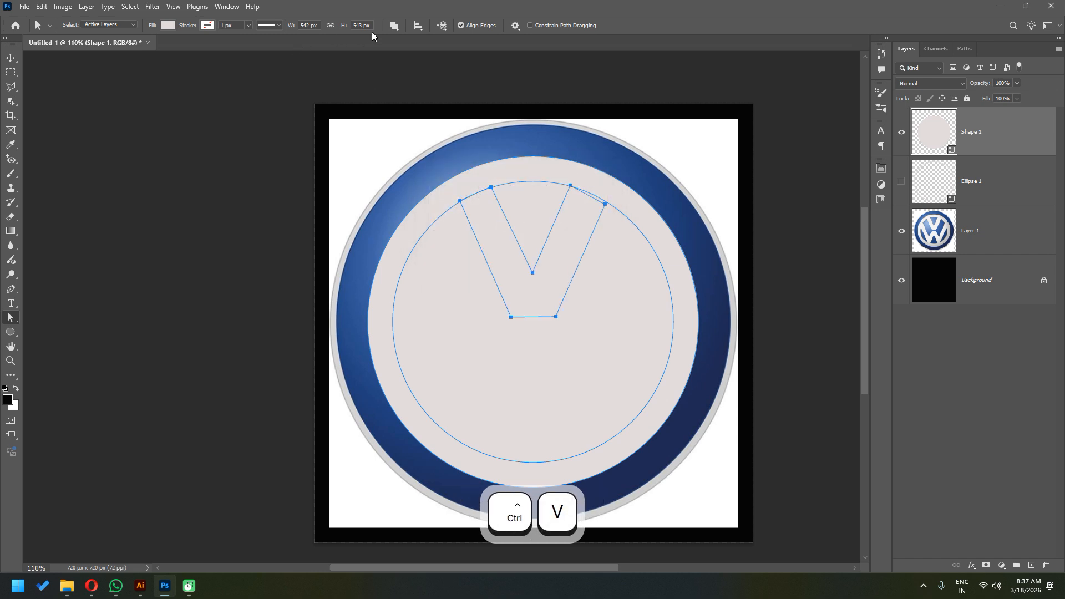
- Try Subtract Front Shape and Intersect Shape Areas on the V path inside the two-circle shape
click(405, 29)
click(407, 62)
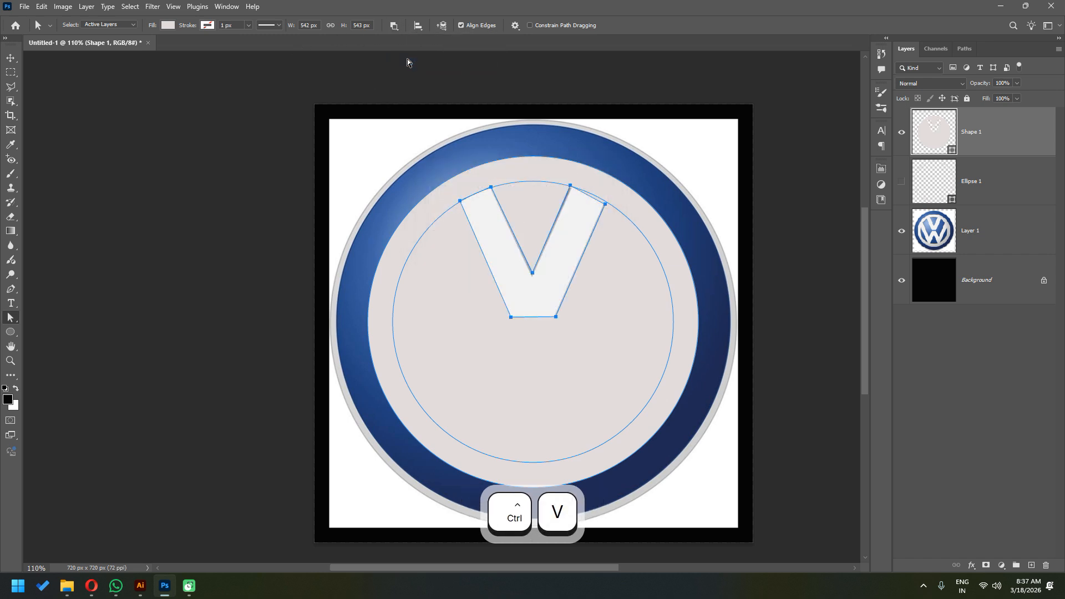
click(393, 25)
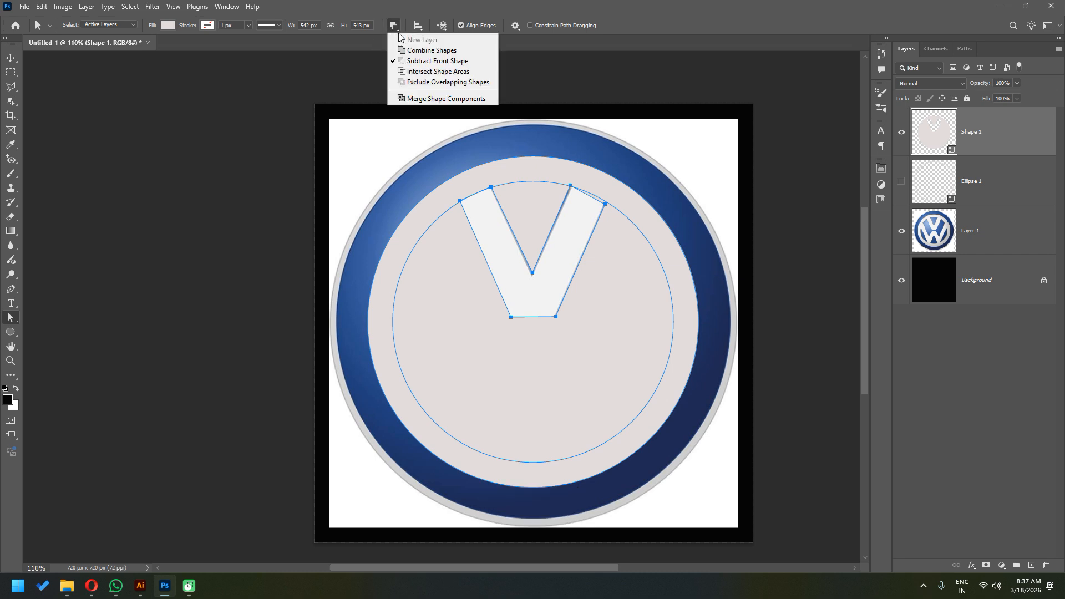
click(409, 69)
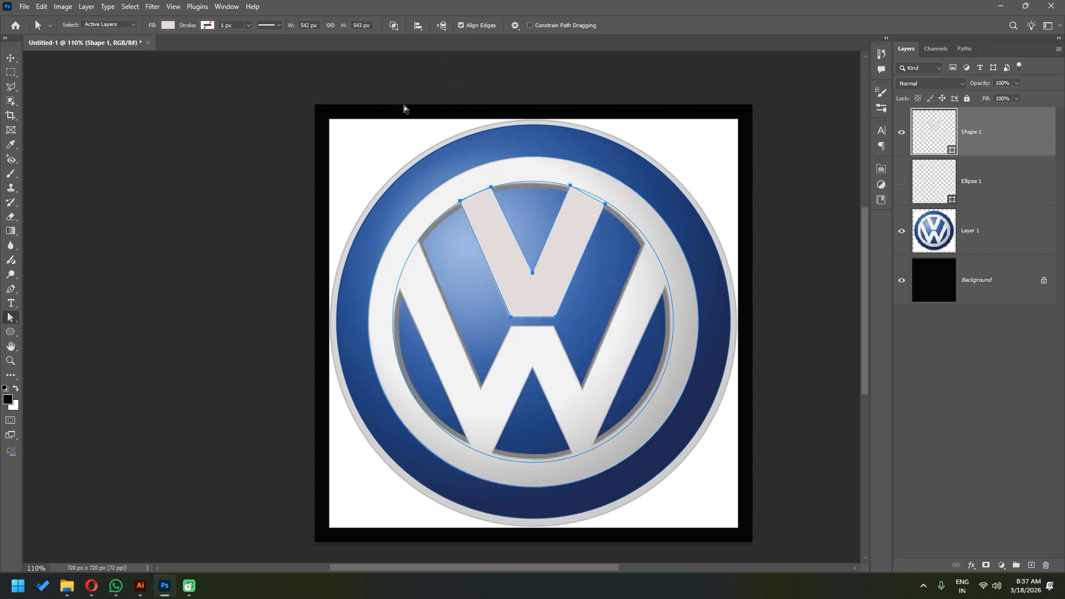
- Undo the V's path operation changes and its move into Shape 1, restoring it to its separate layer
key(ctrl+z)
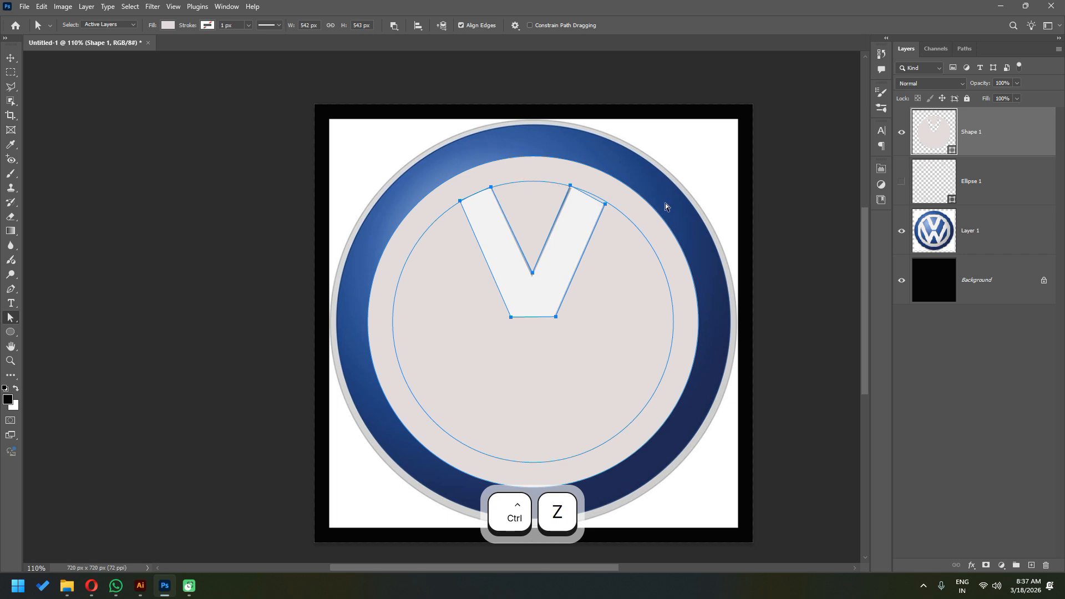
key(ctrl+z)
key(ctrl+z)
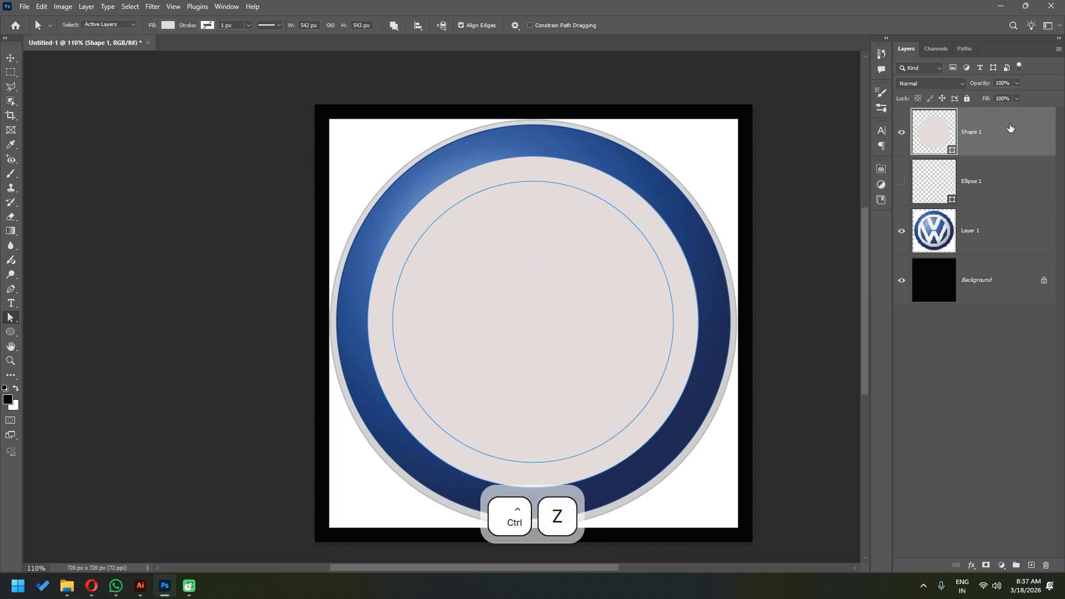
key(ctrl+z)
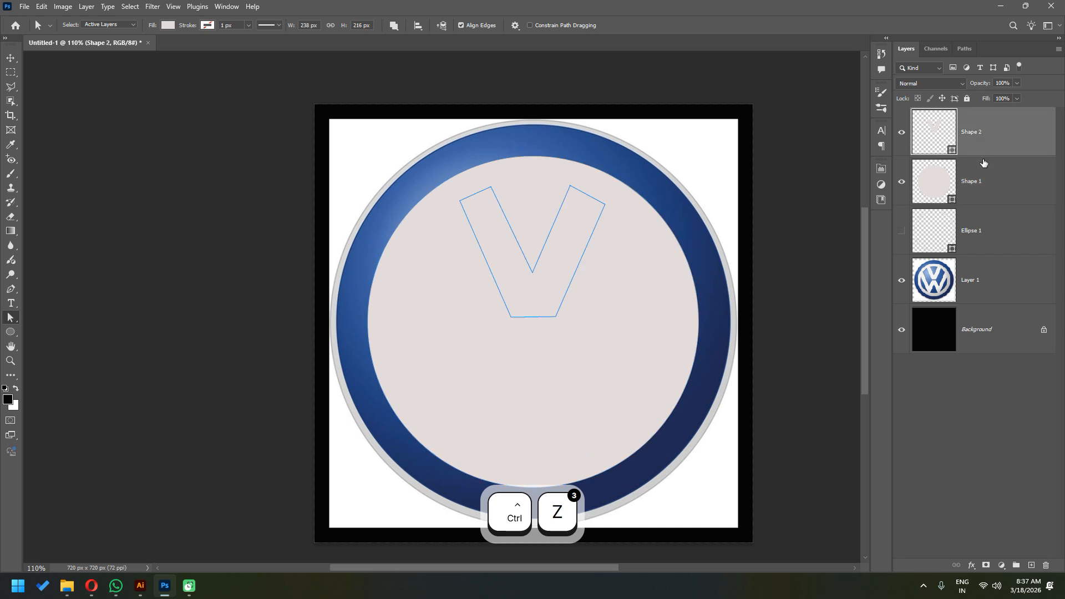
- Delete the stray small path from the Shape 1 layer and subtract the inner circle from the outer one to form a ring
click(968, 166)
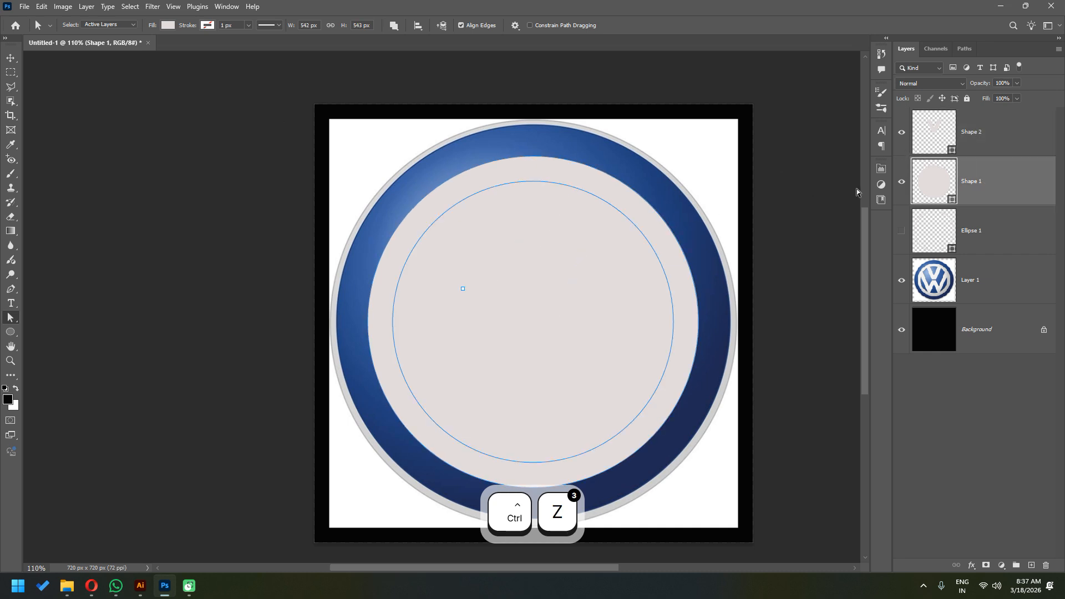
click(463, 288)
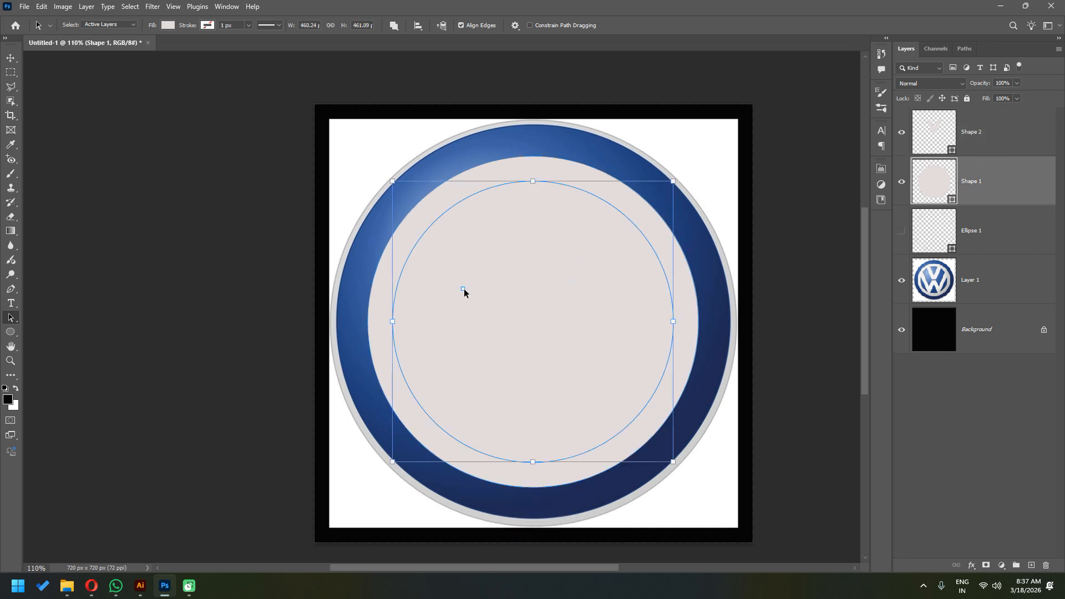
key(Delete)
click(484, 217)
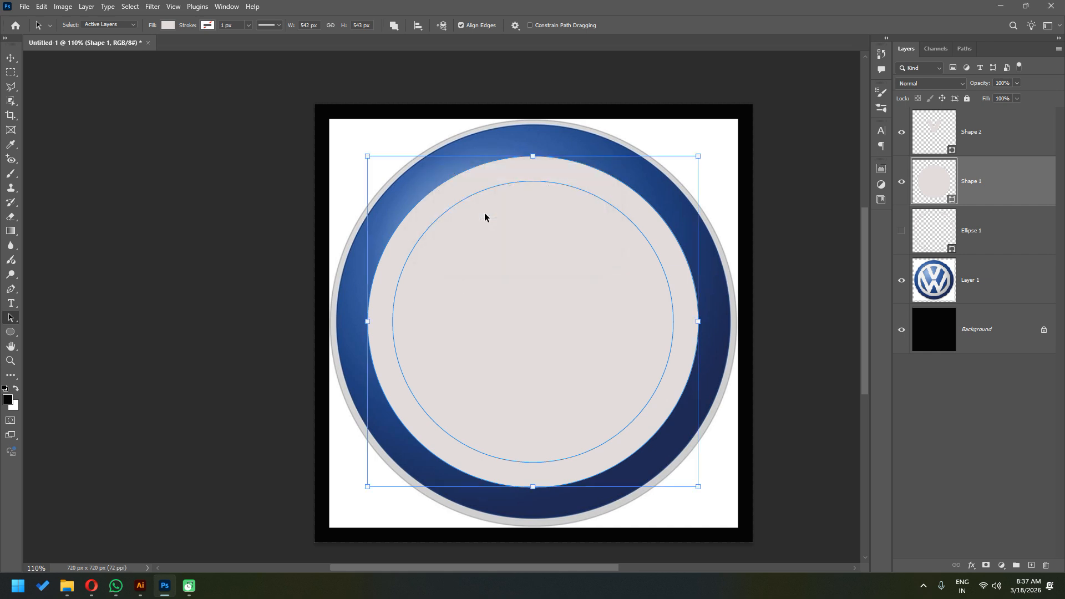
click(477, 193)
click(394, 25)
click(422, 62)
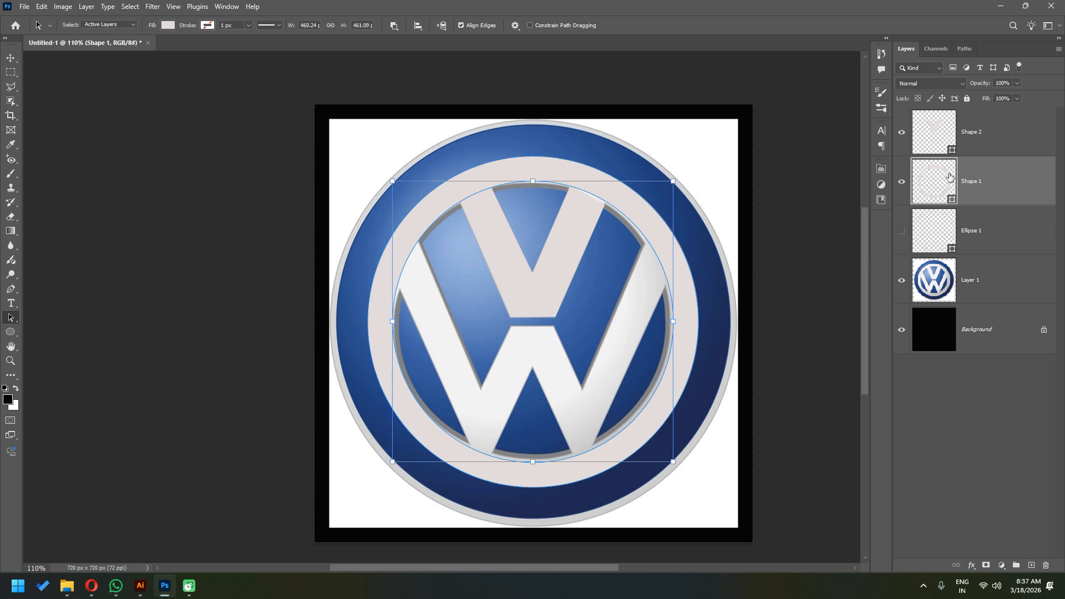
- Fill the V shape with the recent red color and the inner ring with the recent pale lavender color
click(977, 137)
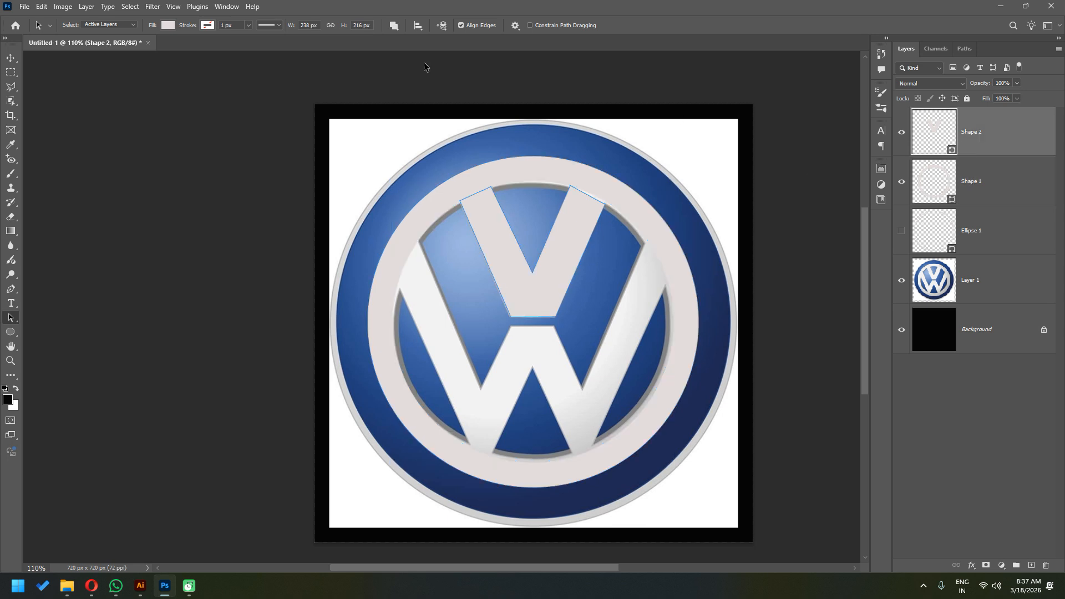
click(166, 25)
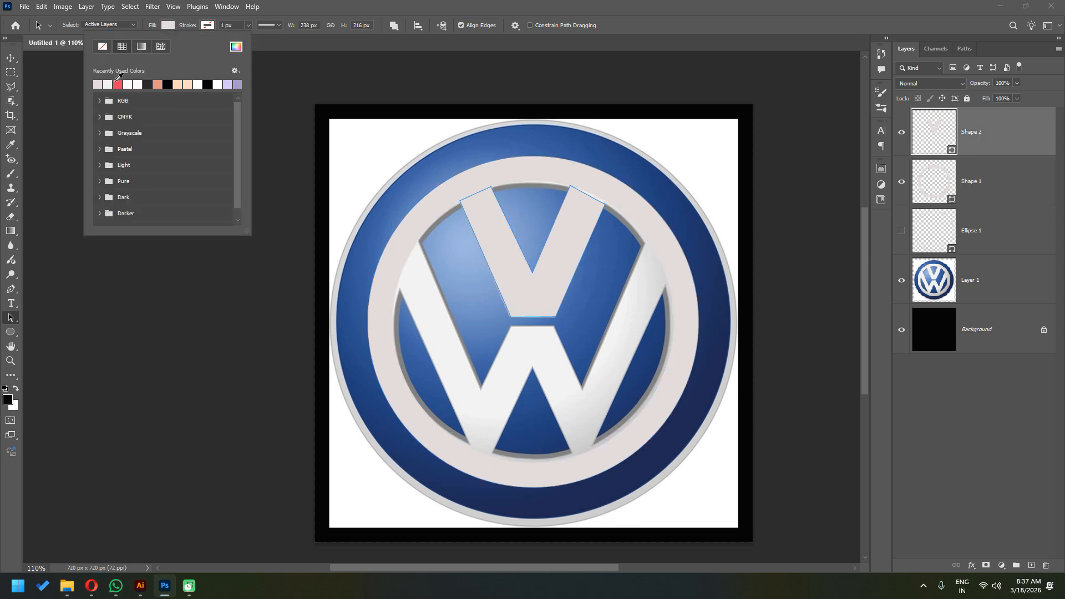
click(118, 84)
click(966, 161)
click(967, 160)
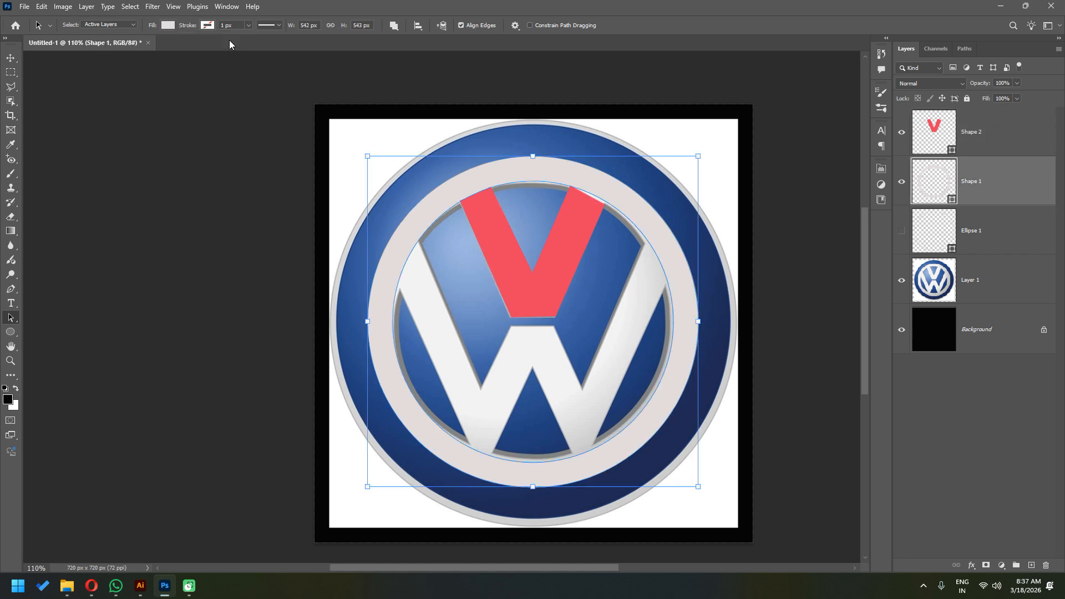
click(170, 25)
click(231, 84)
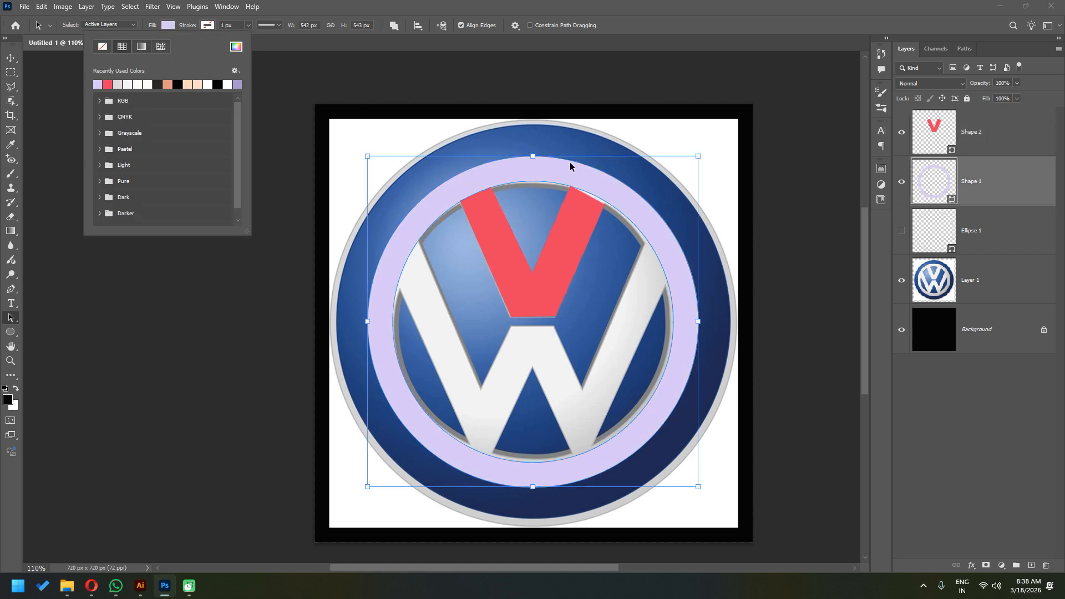
- Show the Ellipse 1 layer and fill the outer ring with the recent salmon color
click(978, 225)
click(902, 231)
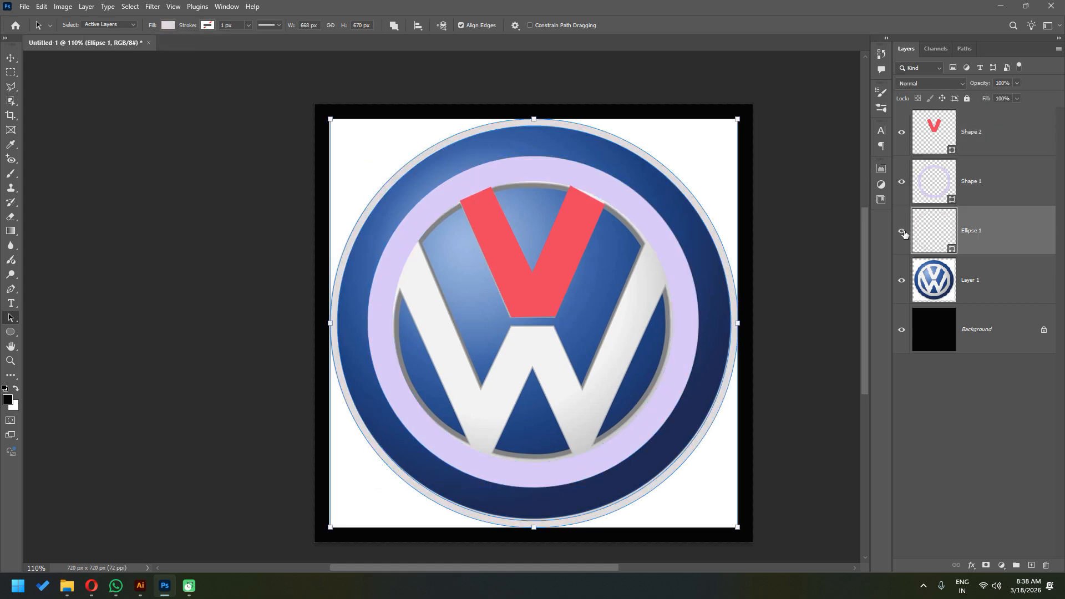
click(168, 26)
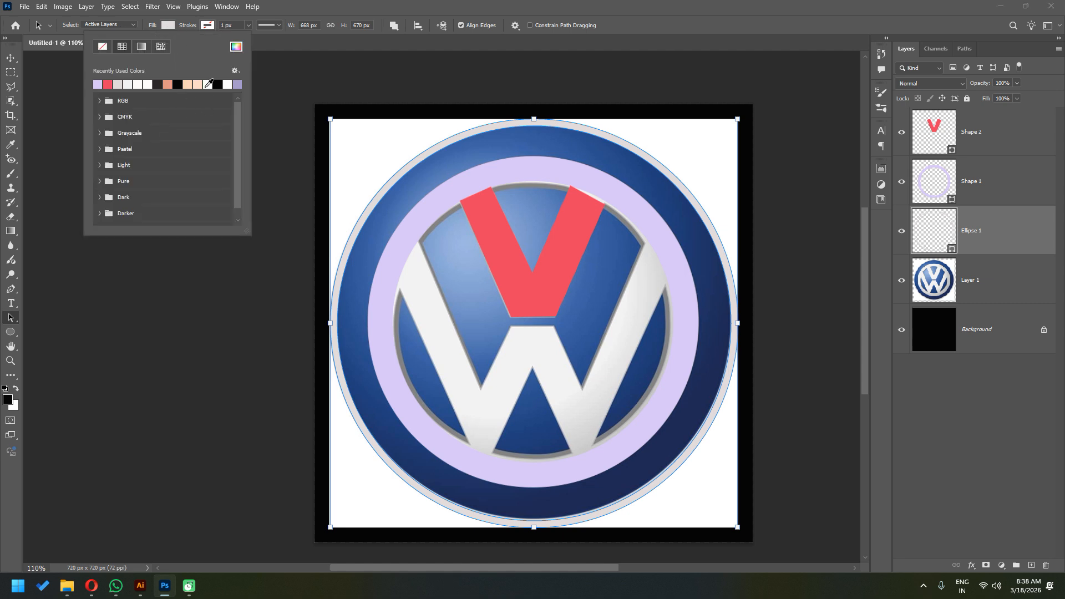
click(168, 84)
click(960, 396)
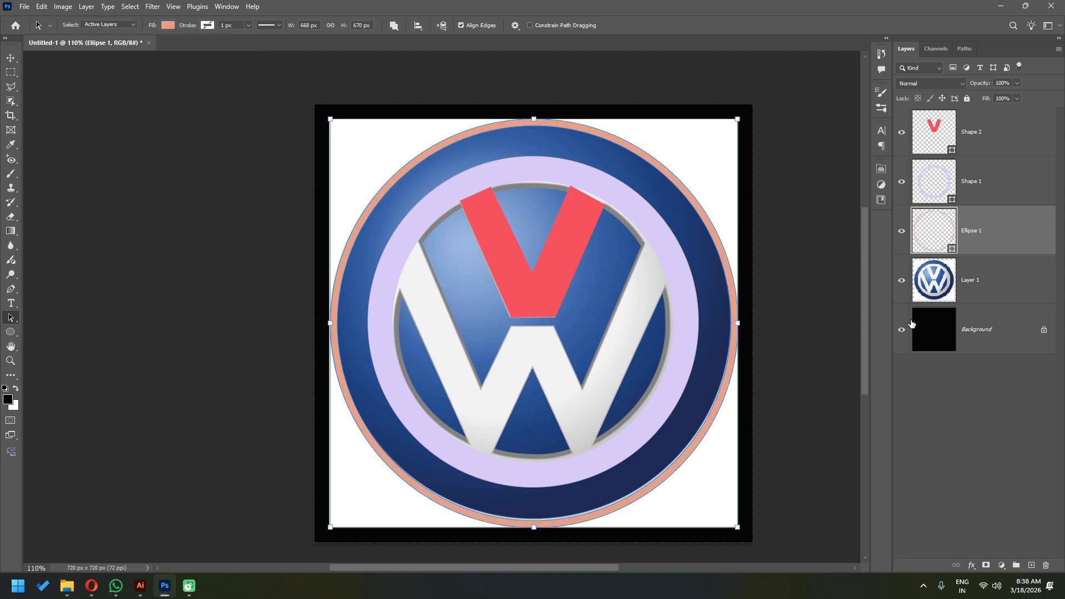
- Hide the reference image layer to check how the V's arms meet the inner ring, and show it again
click(901, 281)
key(v)
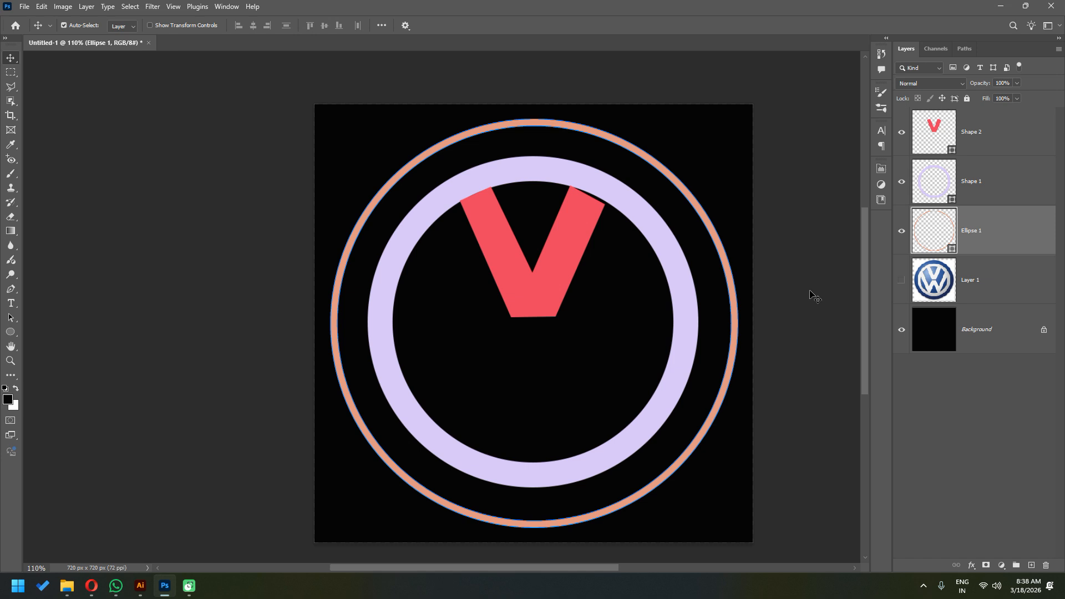
click(586, 194)
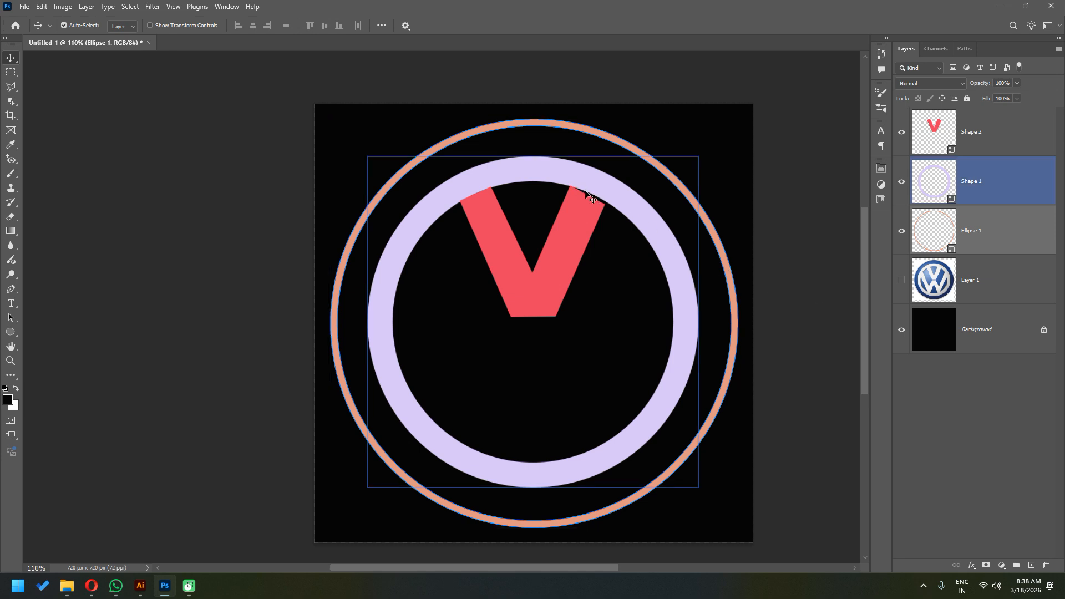
click(599, 205)
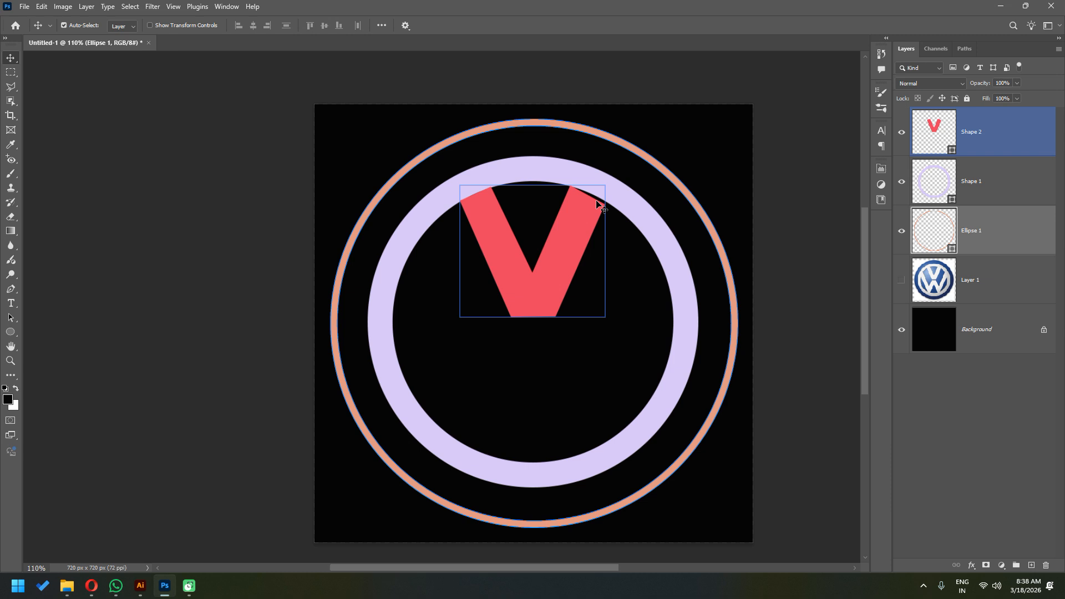
click(720, 191)
click(901, 280)
click(587, 388)
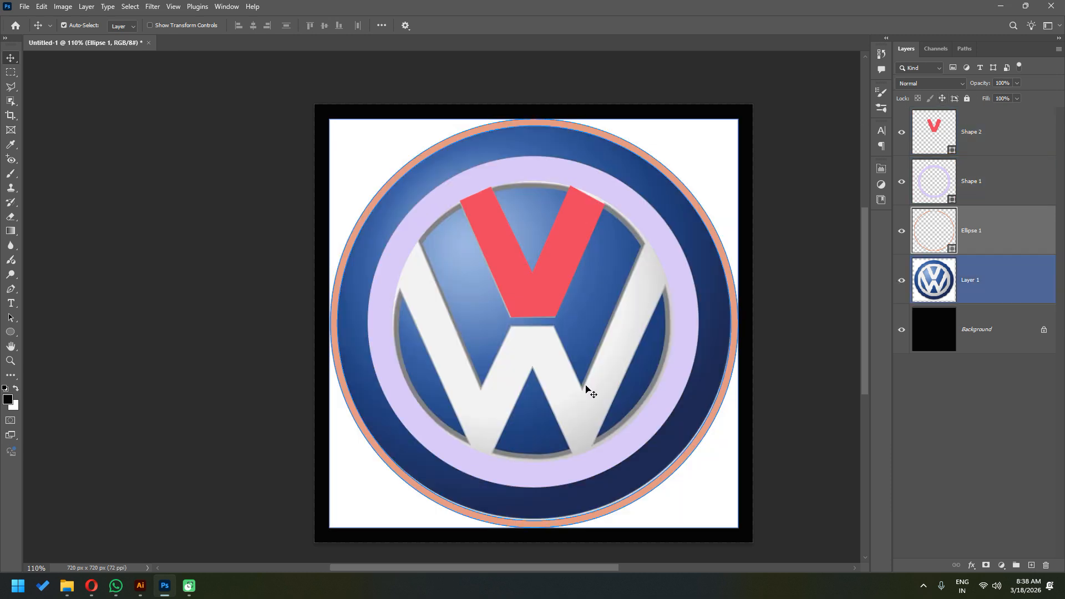
- Move the outer corner anchor of the V's right arm outward into the inner ring and place the V layer below the ring layer
scroll(587, 389, up, 2)
scroll(620, 144, up, 4)
click(619, 144)
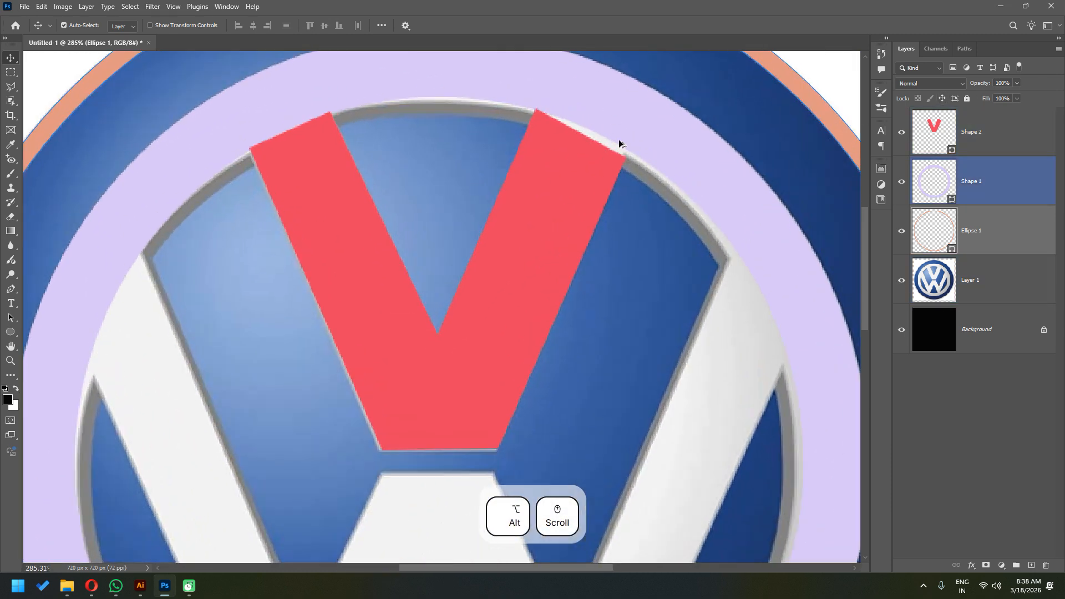
click(616, 168)
key(p)
ctrl+right_click(604, 160)
click(628, 168)
mouse_move(648, 150)
mouse_down()
mouse_move(605, 167)
mouse_move(629, 147)
mouse_up()
ctrl+click(537, 104)
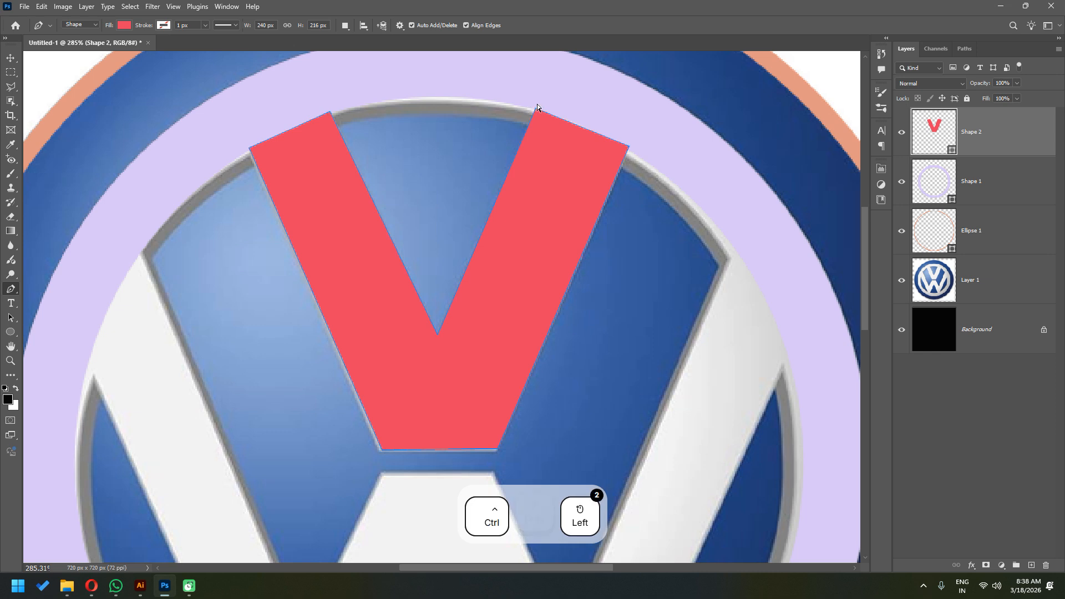
ctrl+click(536, 107)
drag(988, 136, 999, 203)
alt+scroll(675, 240, down, 3)
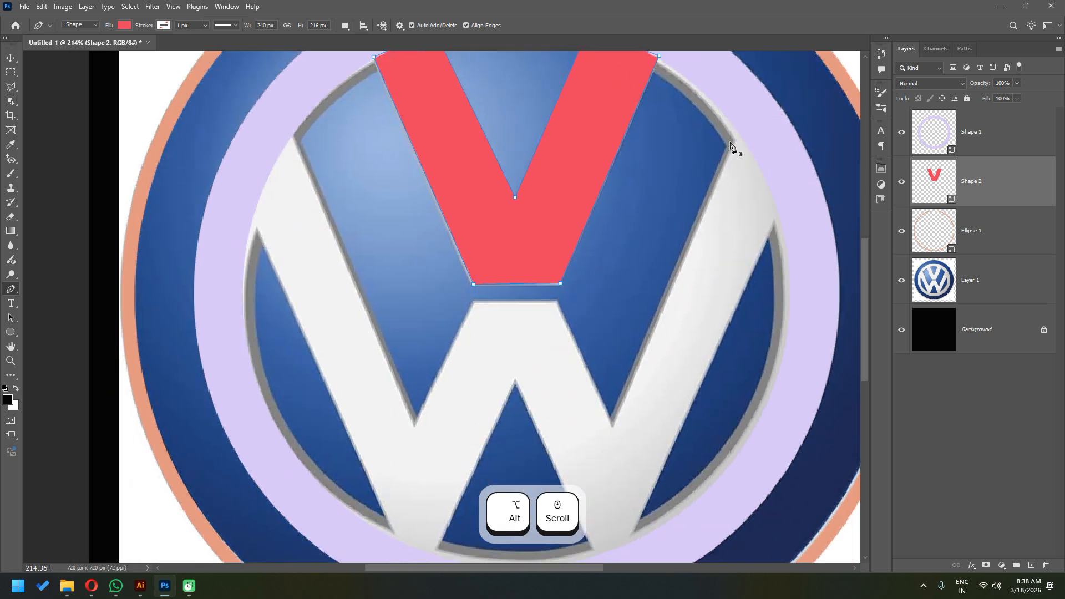
click(737, 127)
click(613, 426)
click(557, 302)
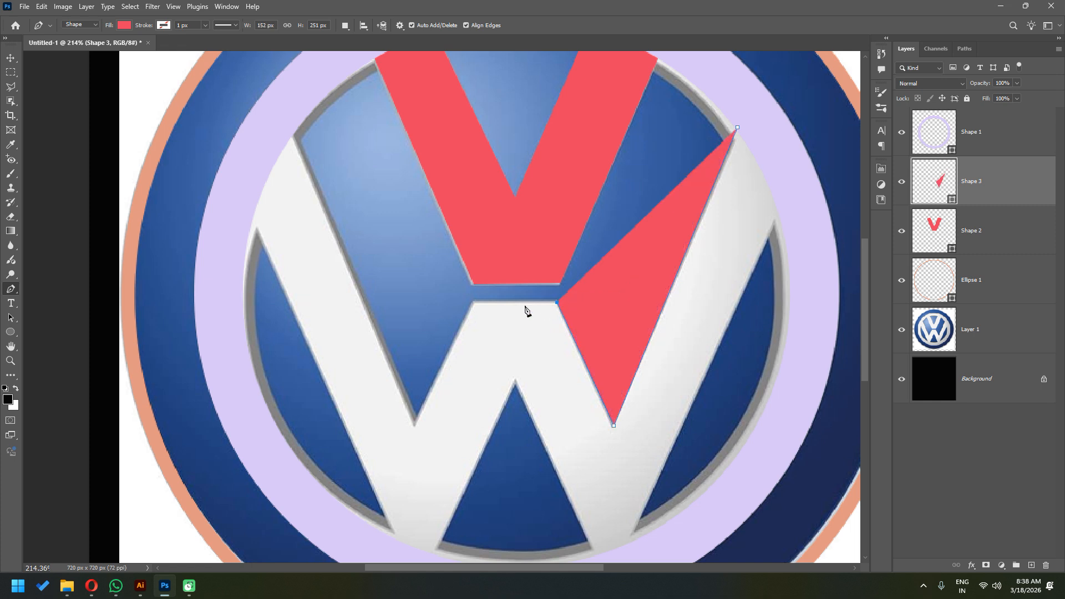
key(ctrl+z)
key(ctrl+z)
key(ctrl+z)
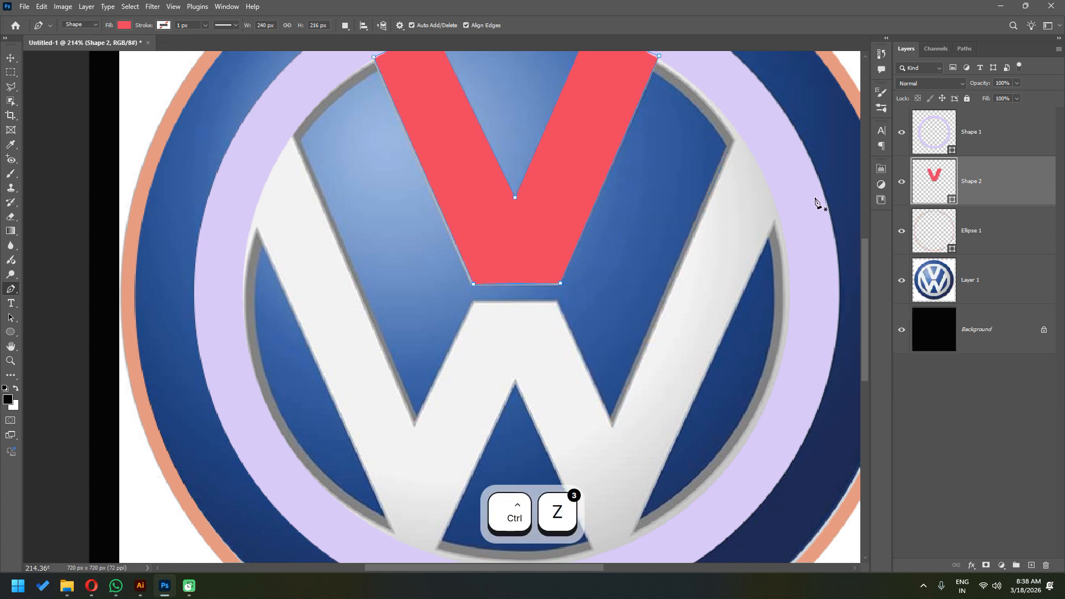
- Set the path operation to Combine Shapes and trace the W's upper inner edges and left arm in the V's Shape 2 layer
click(345, 25)
click(382, 50)
click(737, 127)
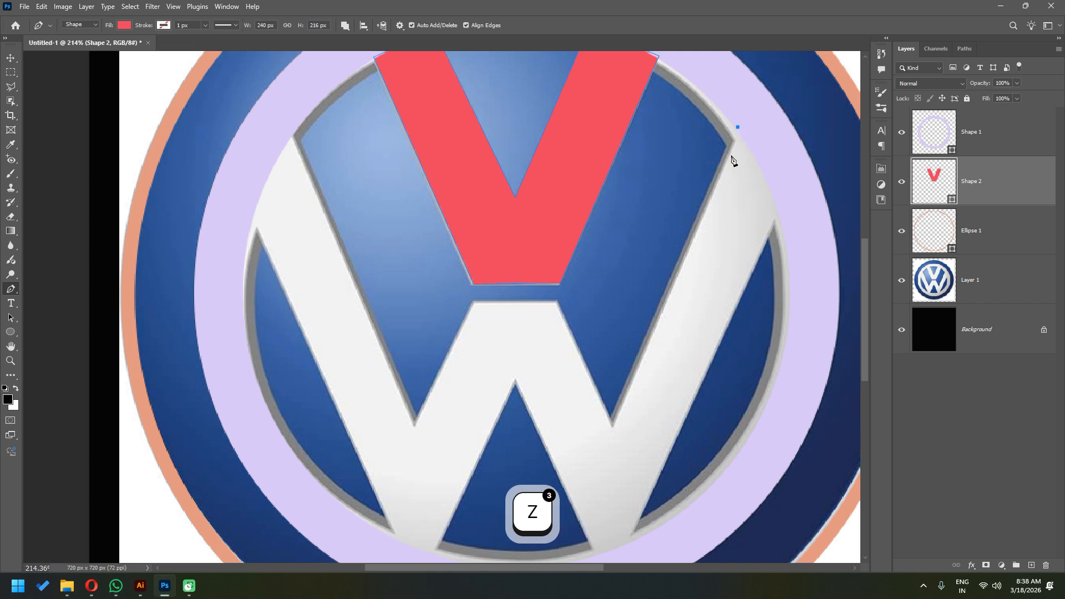
click(612, 423)
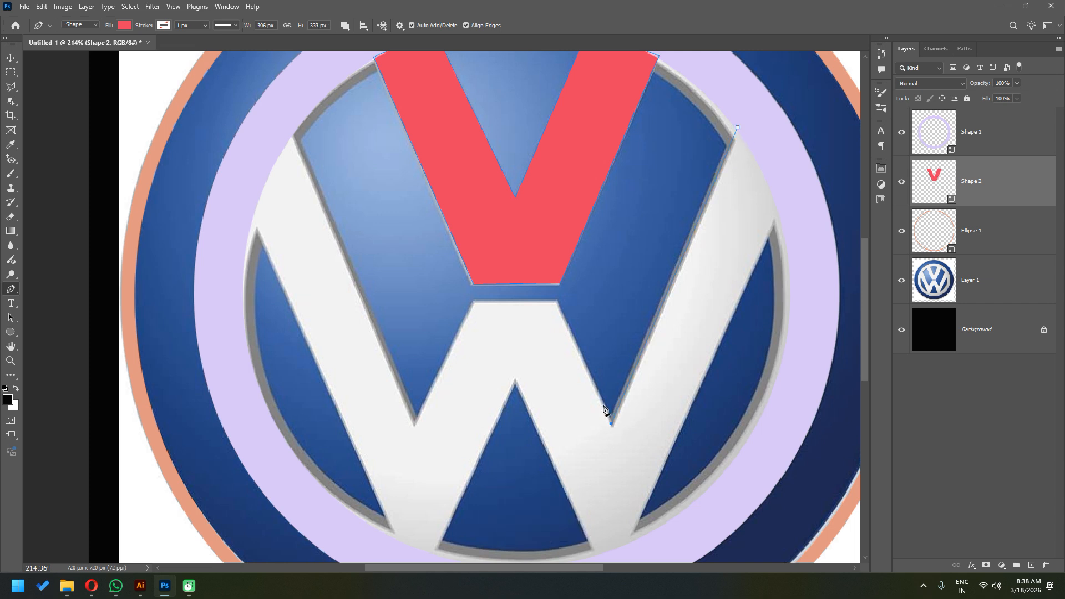
click(557, 301)
click(474, 302)
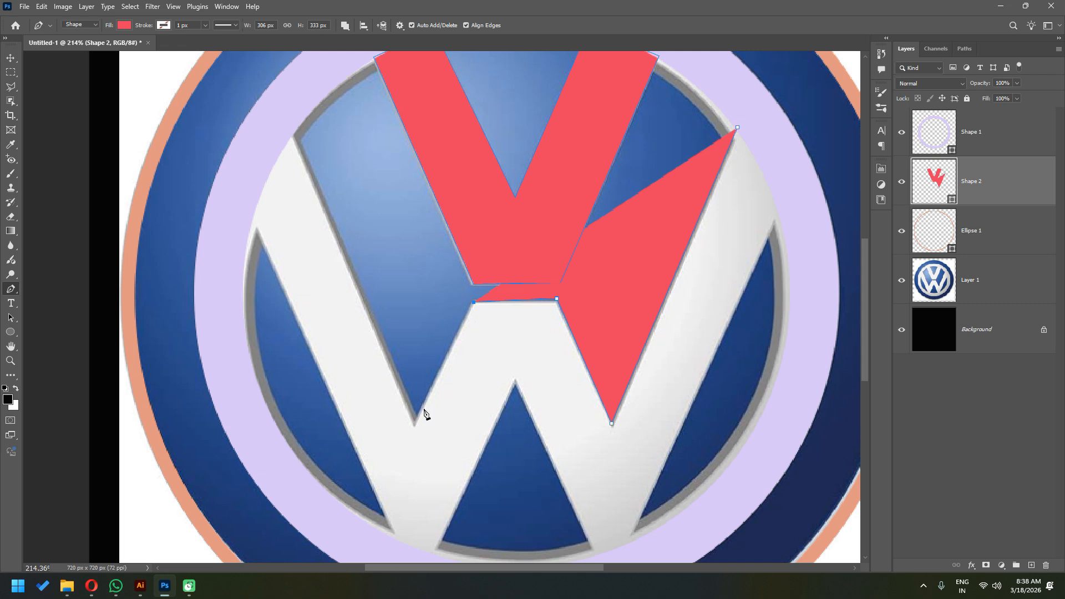
click(414, 424)
click(293, 135)
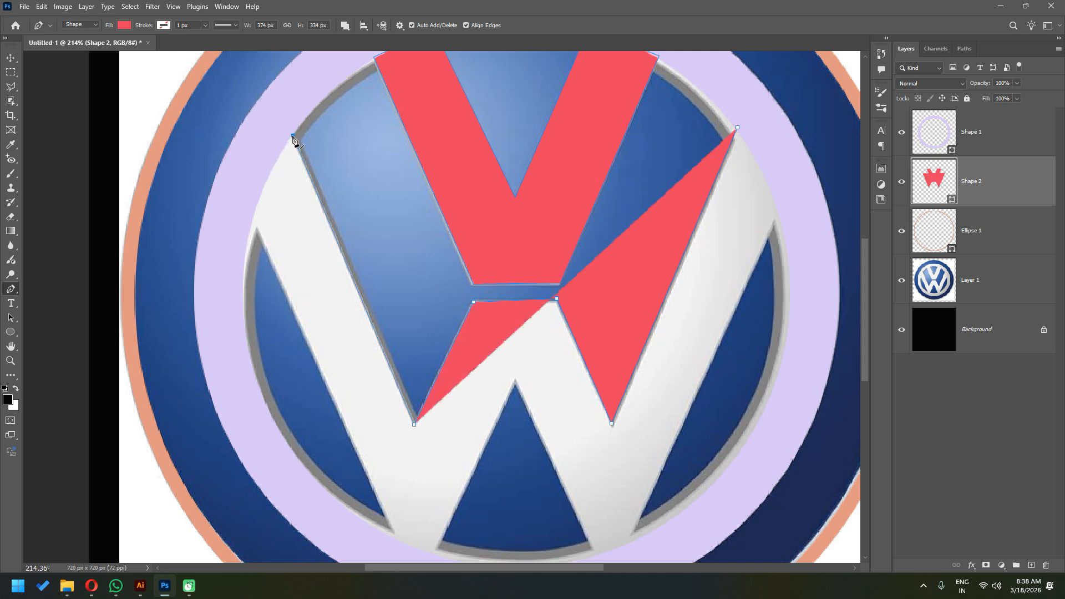
click(252, 222)
scroll(440, 463, down, 3)
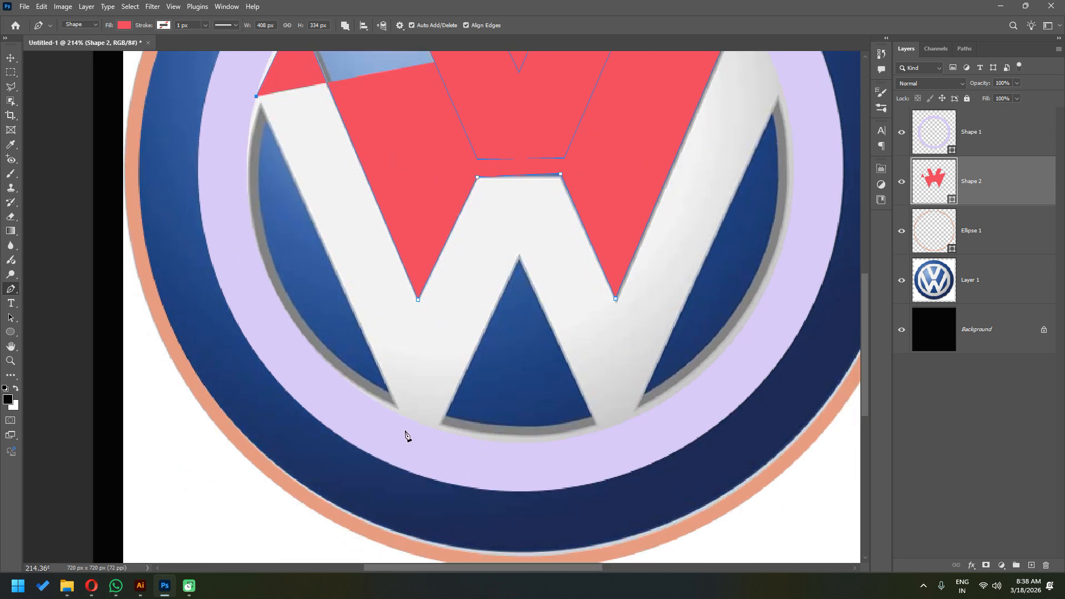
click(400, 426)
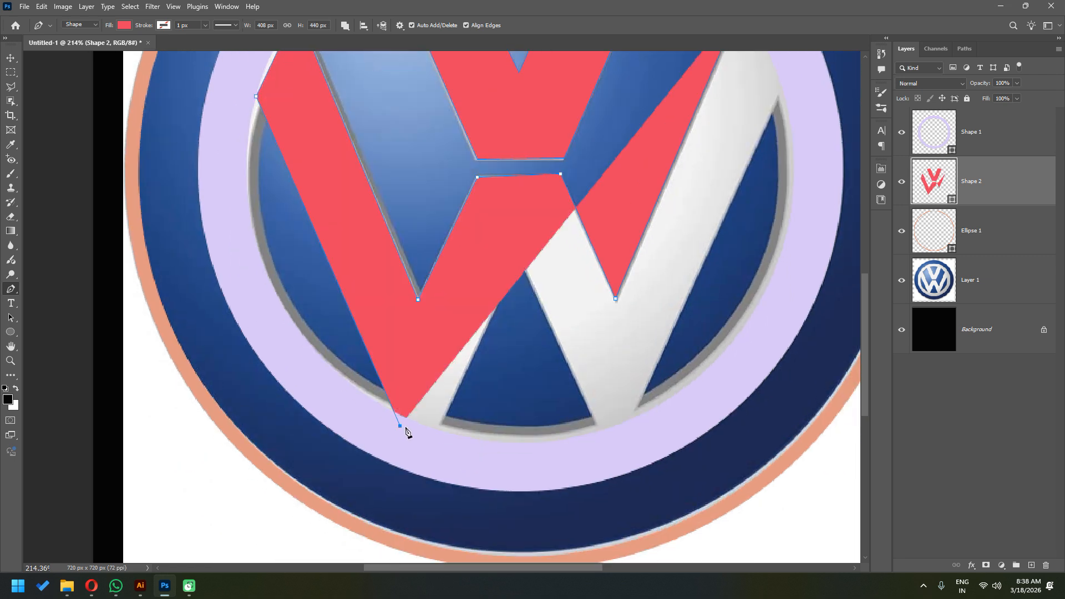
- Set the shape's fill to none and close the W path around its lower notch and right arm
click(124, 25)
click(59, 46)
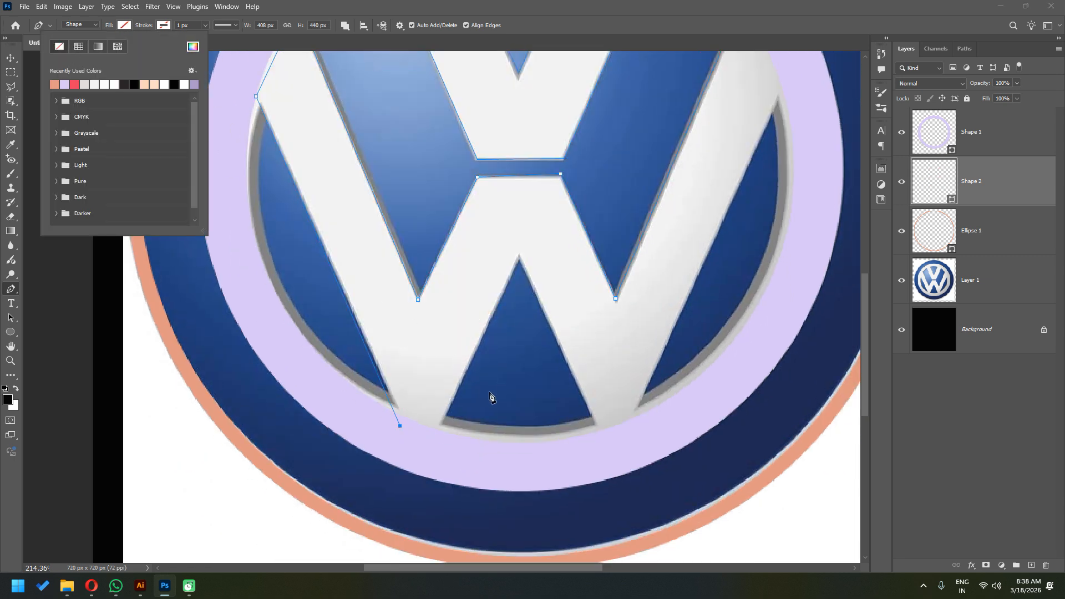
click(436, 429)
click(520, 254)
click(597, 426)
click(634, 417)
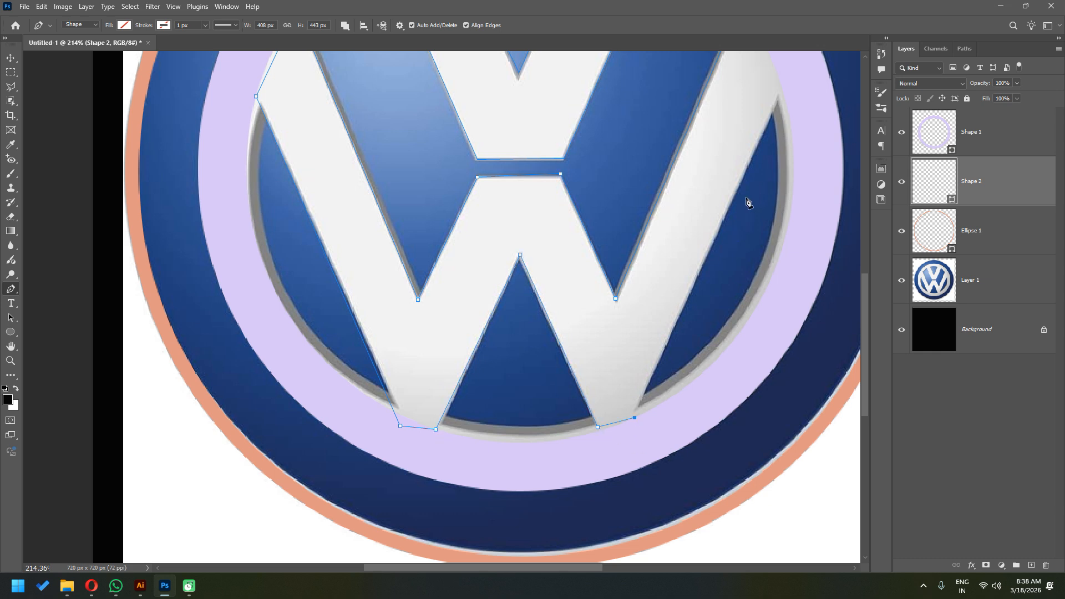
click(783, 85)
scroll(671, 261, up, 3)
scroll(751, 105, right, 1)
click(707, 123)
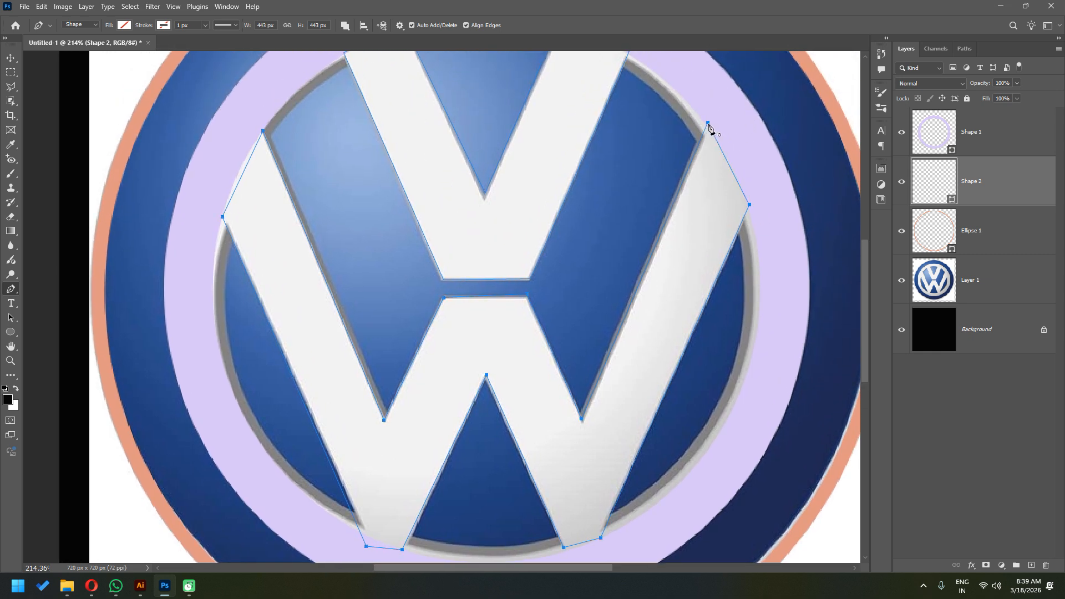
- Fill the combined V and W shape with the recent red color
click(124, 27)
click(76, 83)
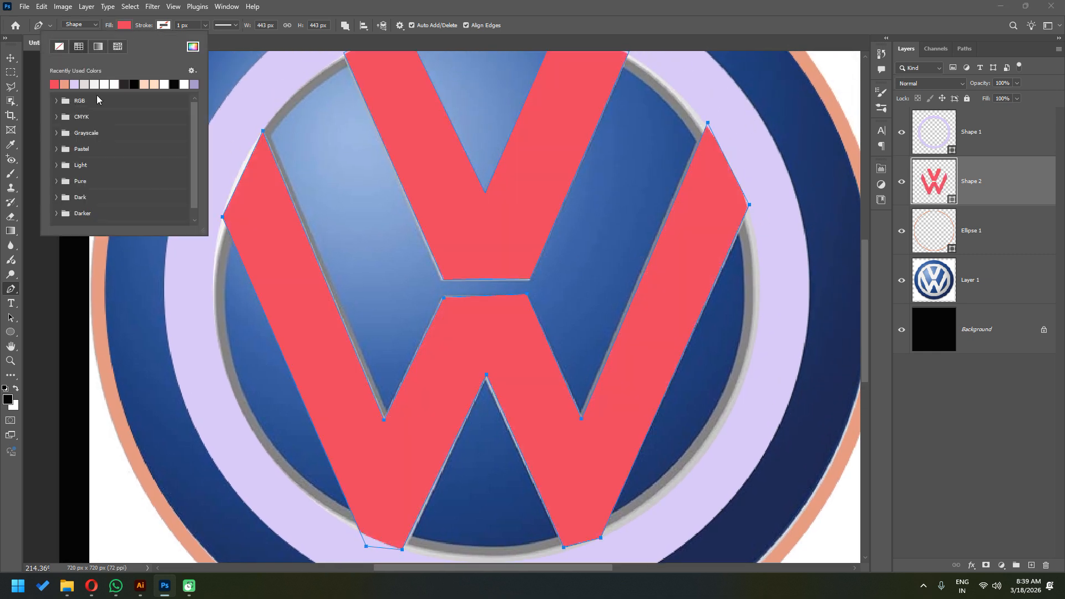
click(574, 246)
key(v)
scroll(553, 248, down, 3)
scroll(533, 252, down, 2)
- Copy the inner circle path of the outer ring on the Ellipse 1 layer
click(976, 230)
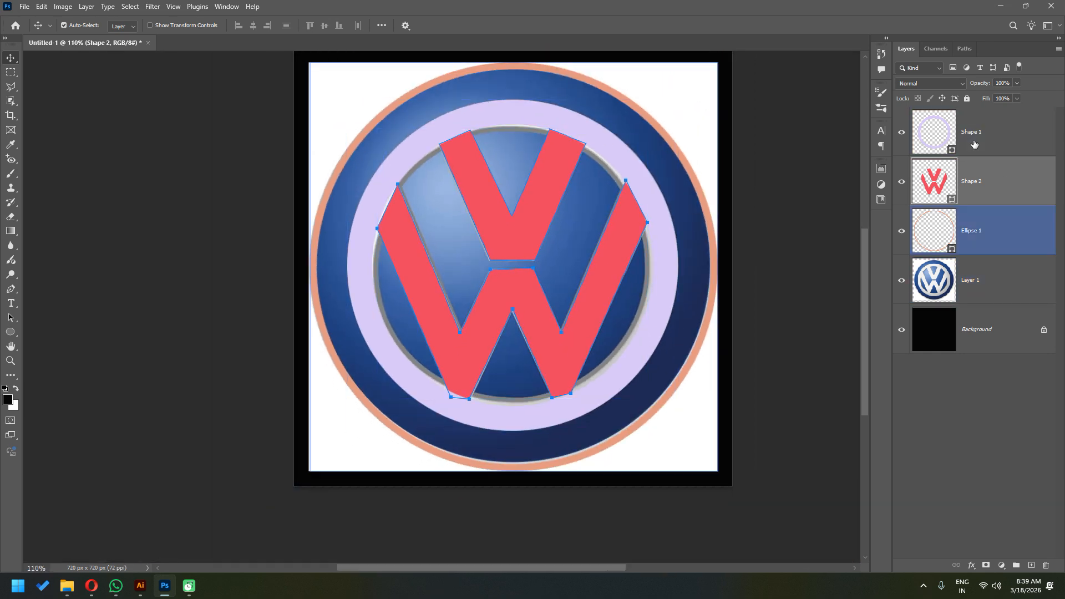
click(975, 136)
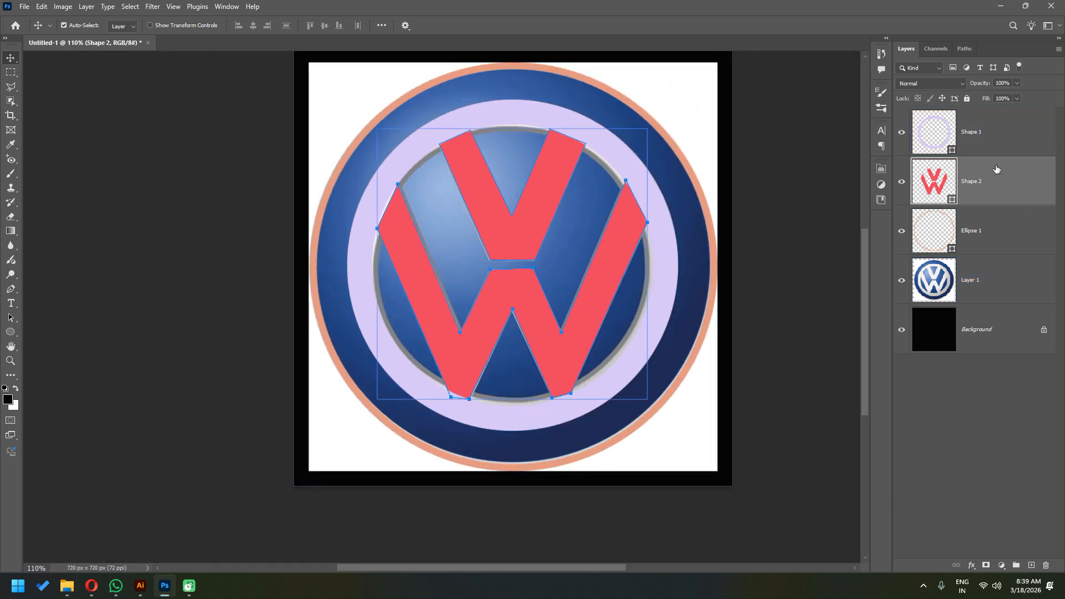
click(998, 280)
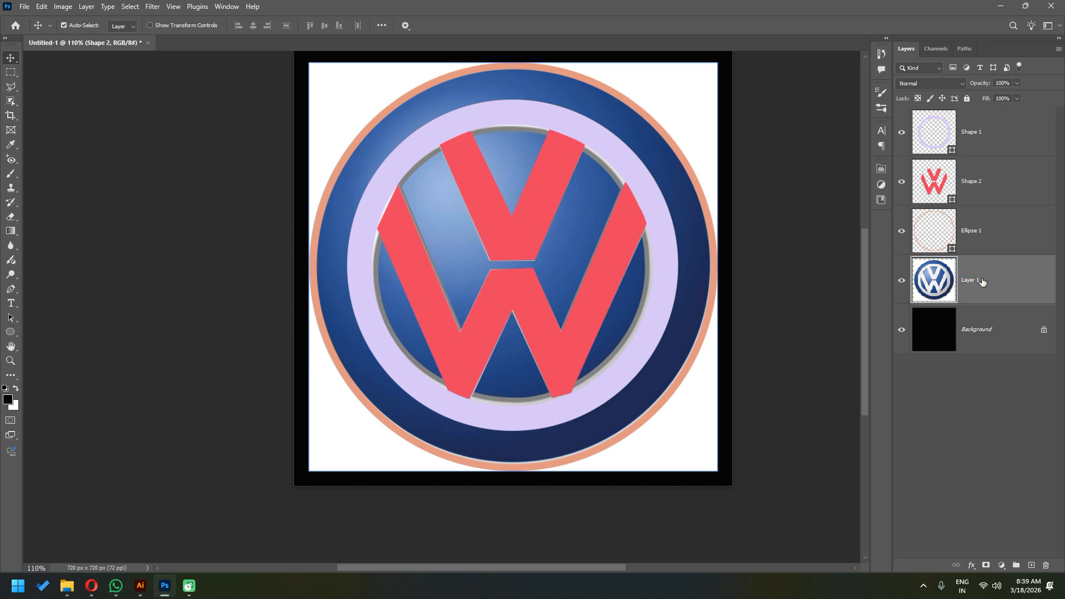
key(a)
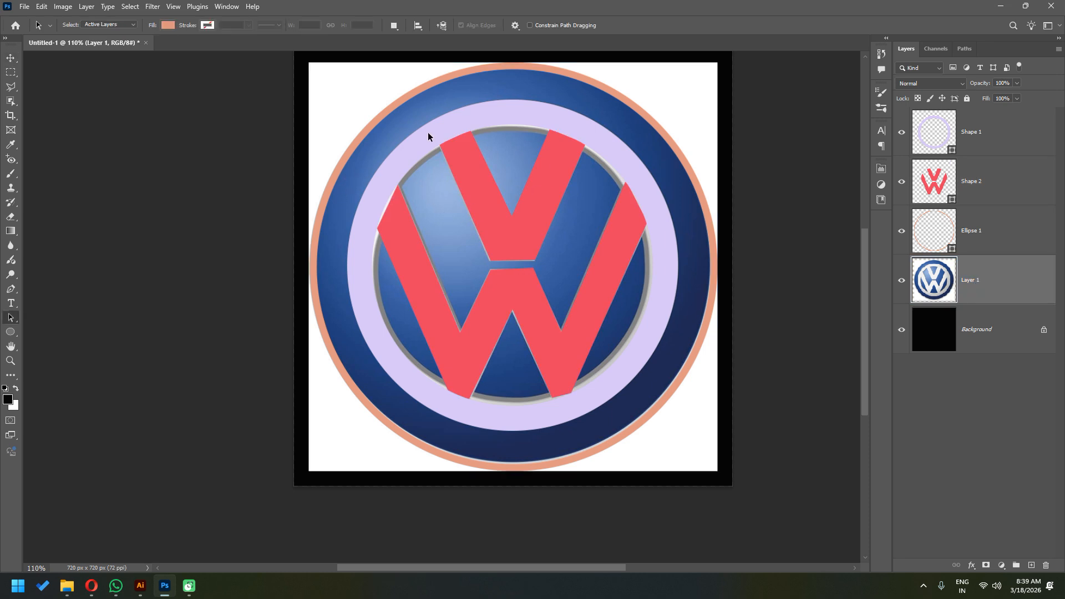
click(1044, 248)
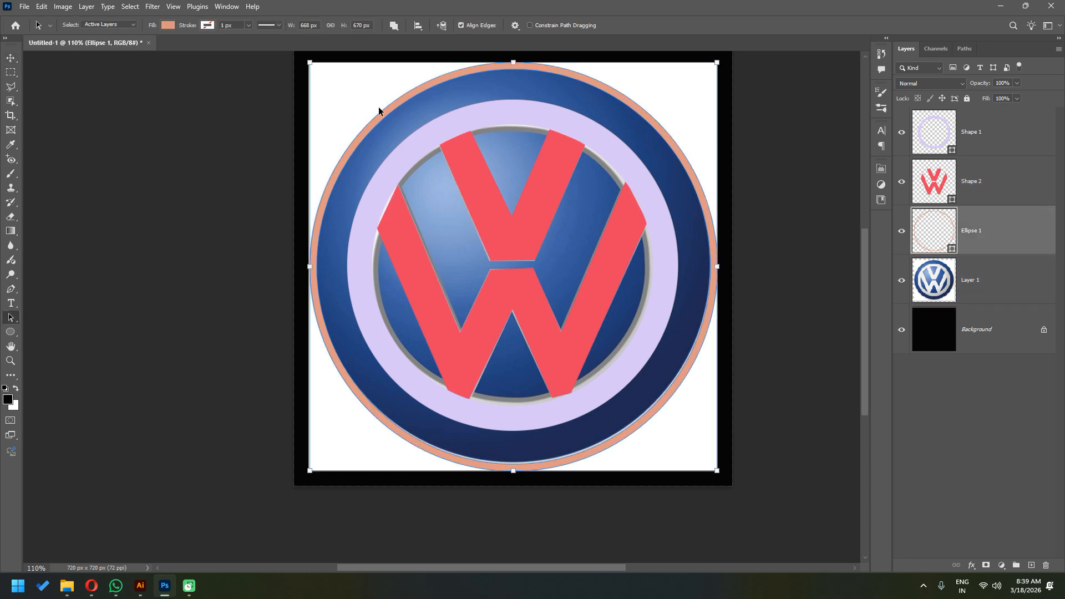
key(ctrl+c)
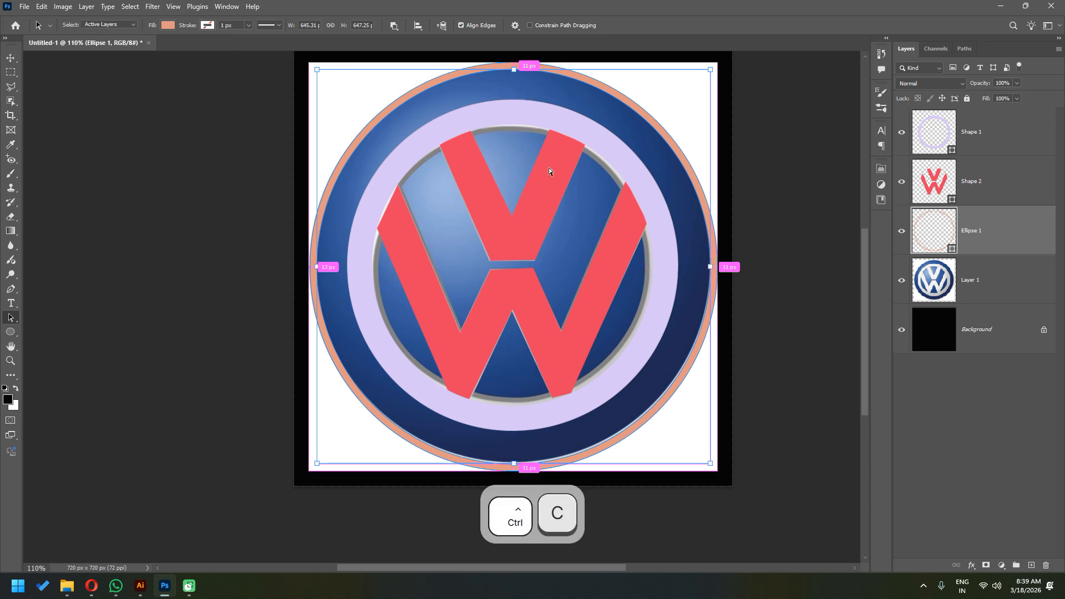
- Start a new shape layer with the Pen tool inside the logo and paste the copied circle path into it
key(p)
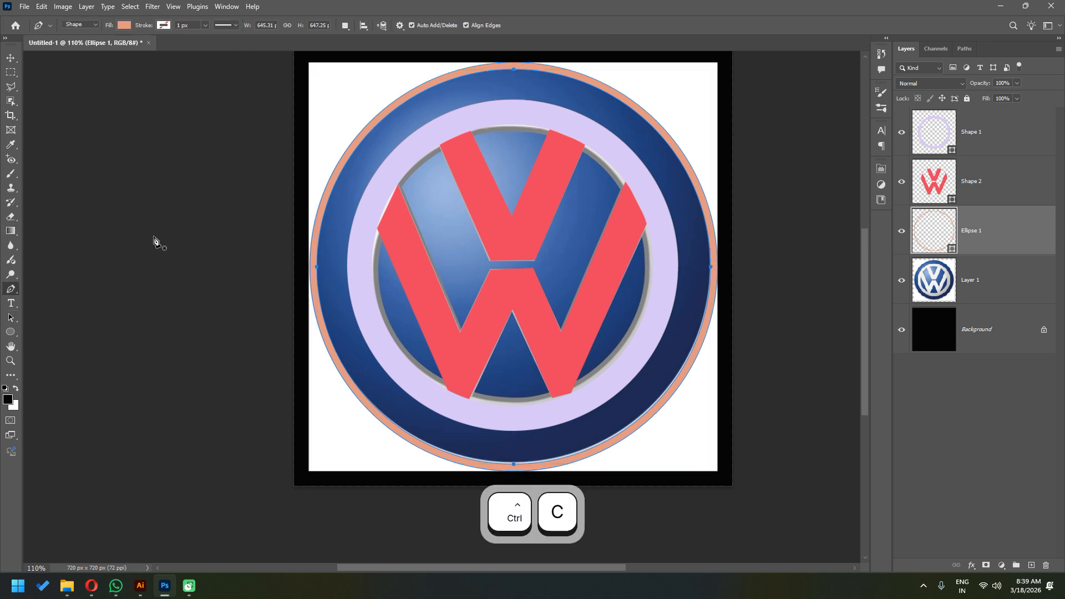
click(429, 223)
key(ctrl+v)
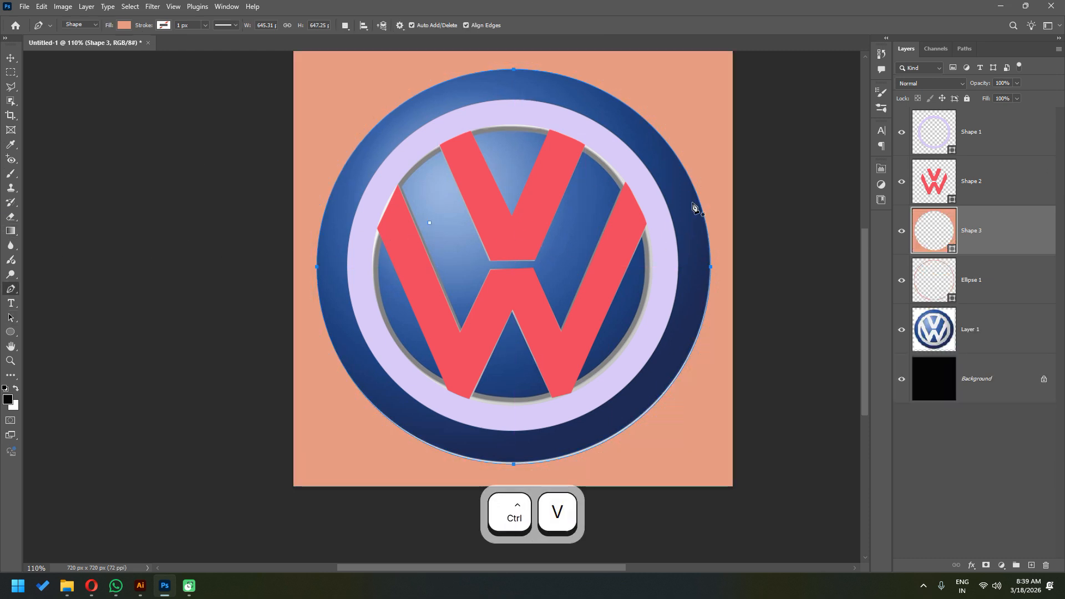
- Set the pasted circle's path operation to Combine Shapes
click(346, 27)
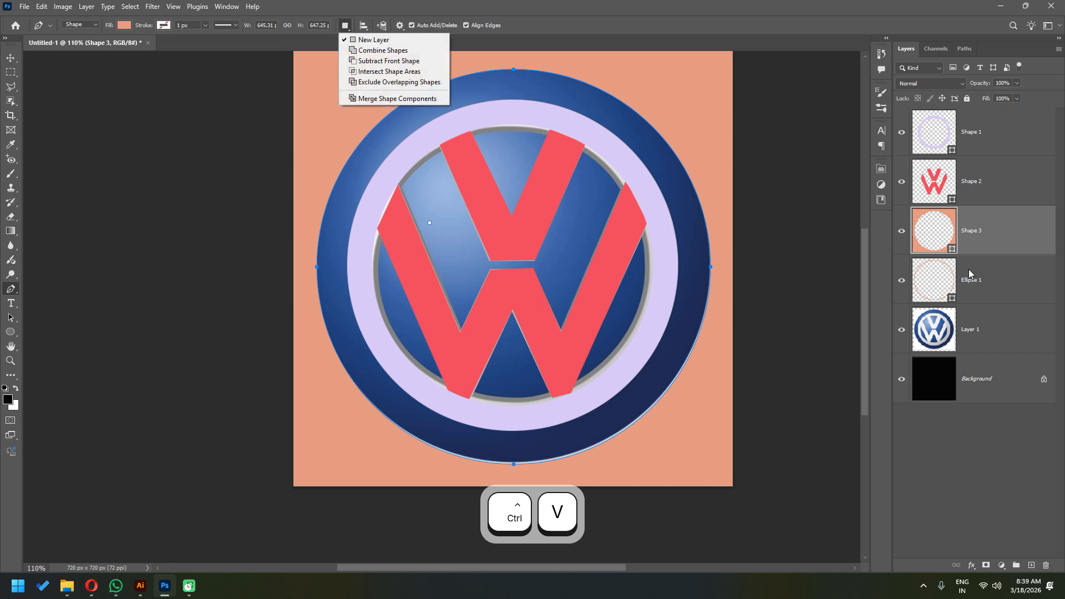
key(Escape)
key(a)
click(394, 26)
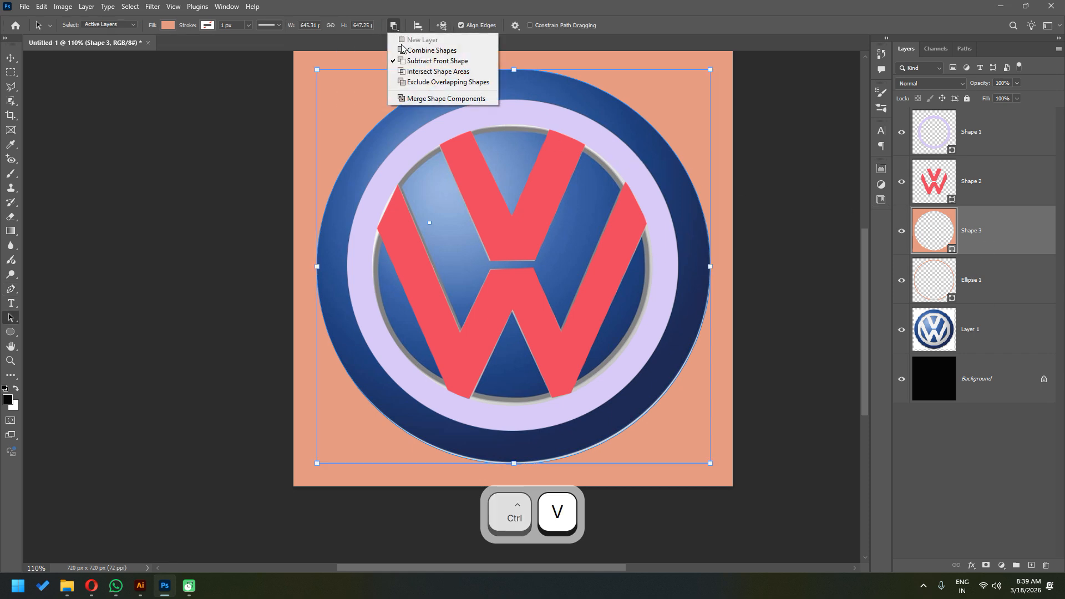
click(427, 48)
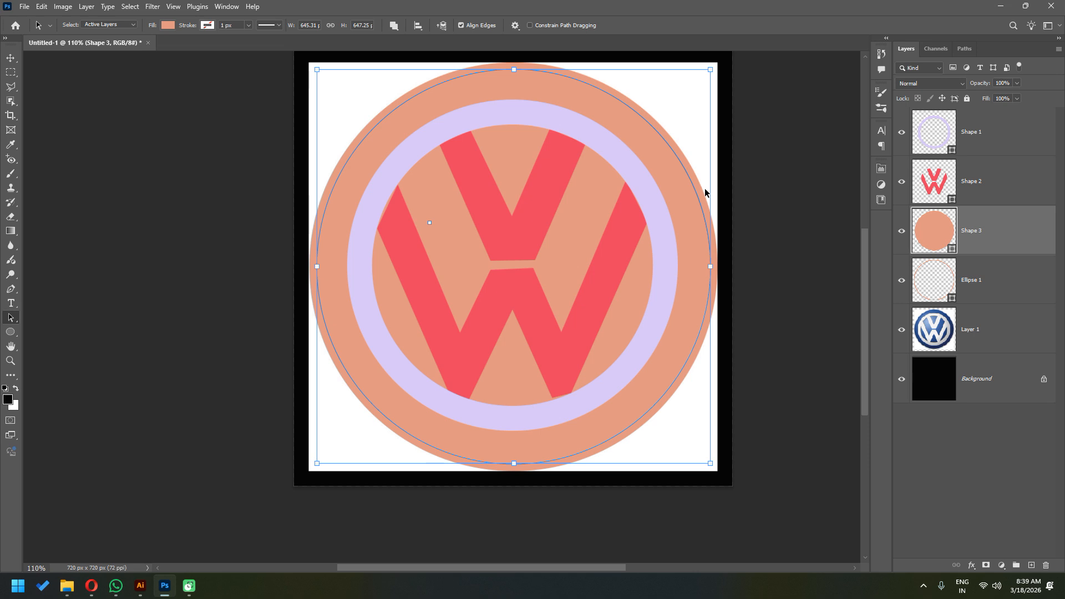
- Add a reversed radial Gradient Overlay to the Shape 3 circle and shift its bright center toward the logo's upper left
double_click(964, 242)
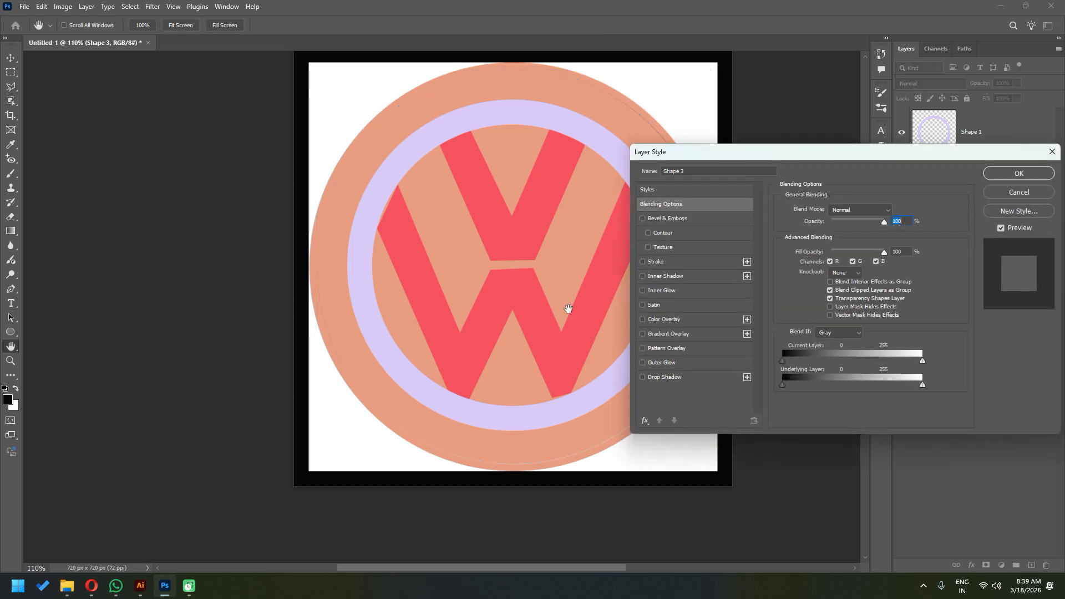
click(678, 335)
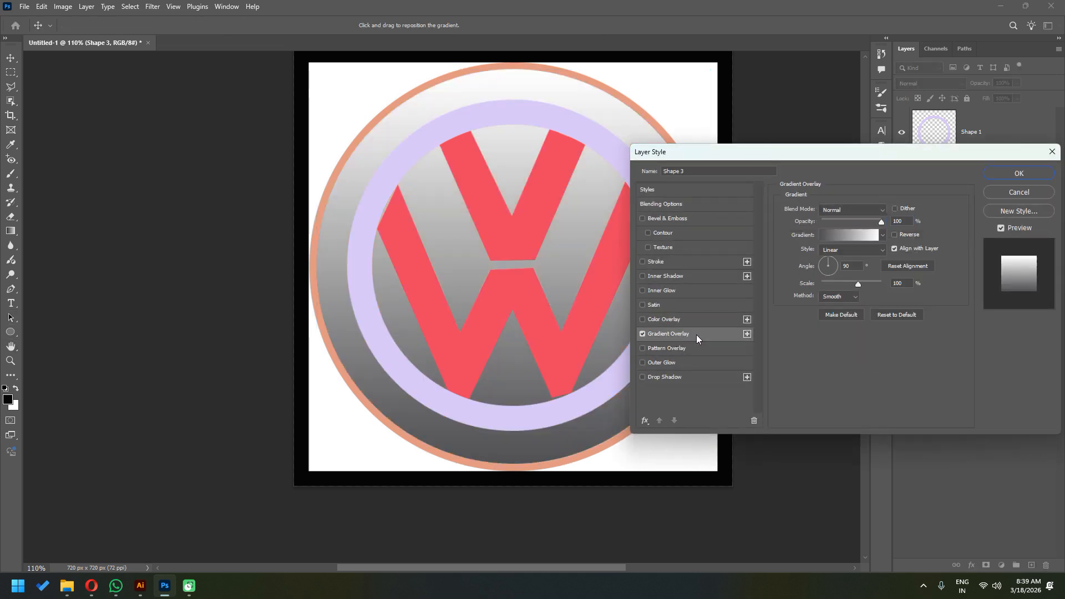
click(868, 251)
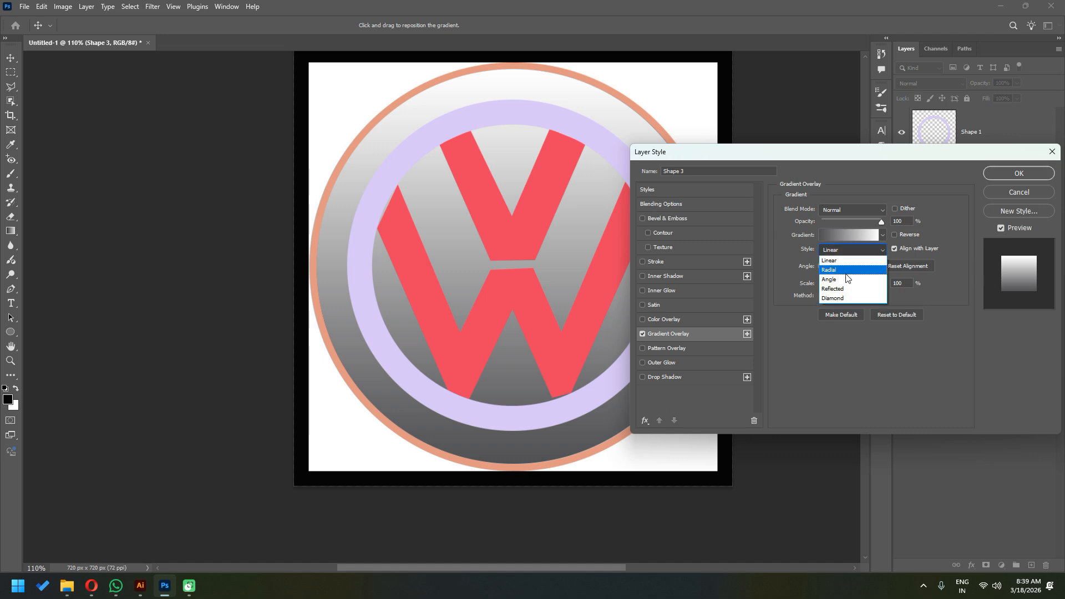
click(843, 272)
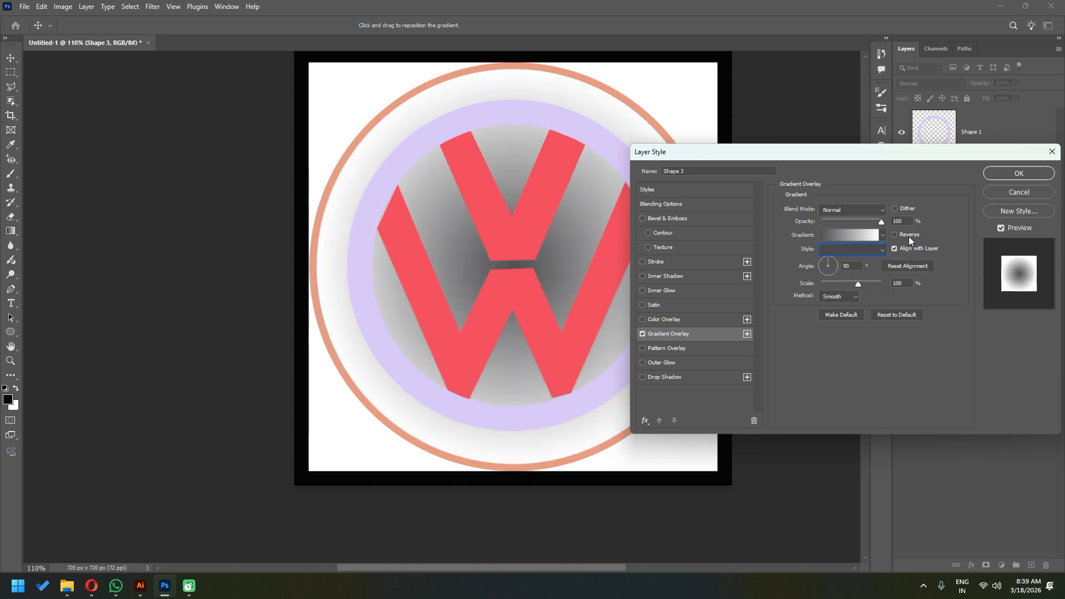
click(909, 236)
drag(501, 261, 469, 223)
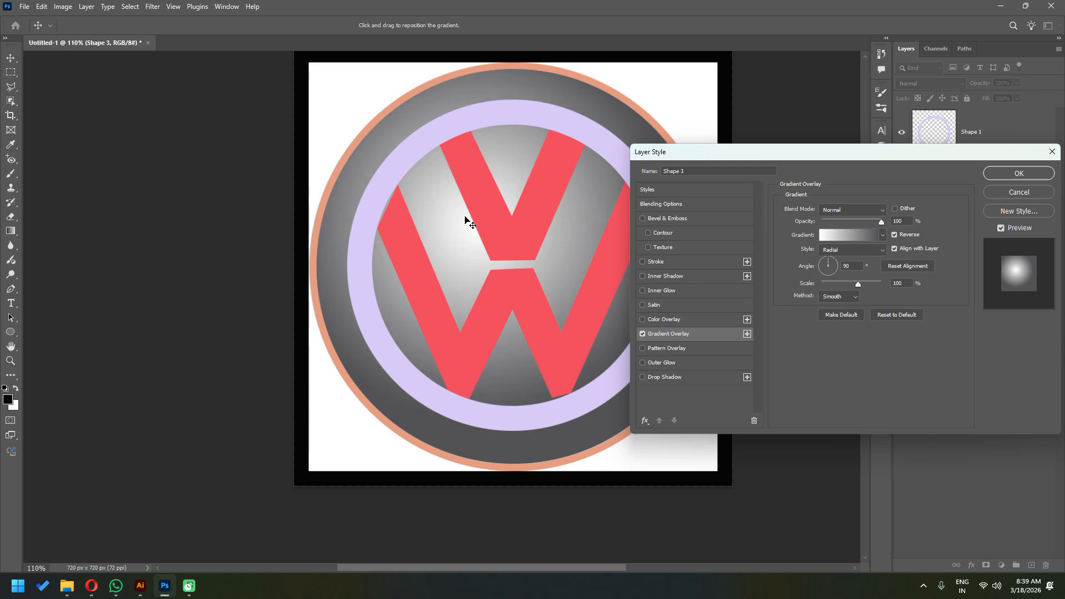
click(994, 174)
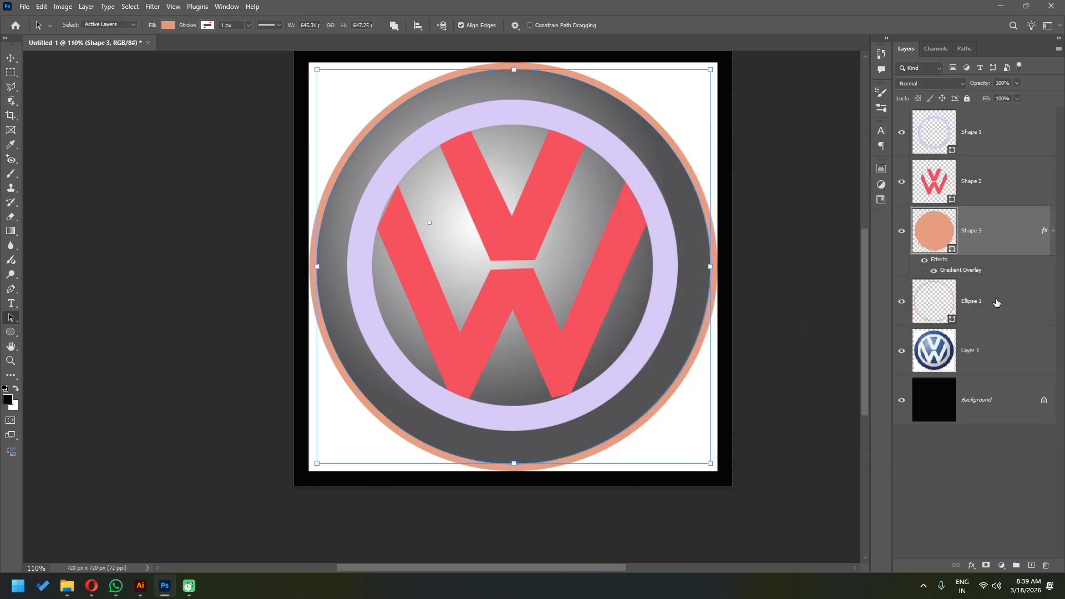
- Move Shape 3 below Ellipse 1 and fill both rings and the VW letters with the recent light gray color
drag(993, 250, 993, 327)
click(991, 239)
shift+click(976, 134)
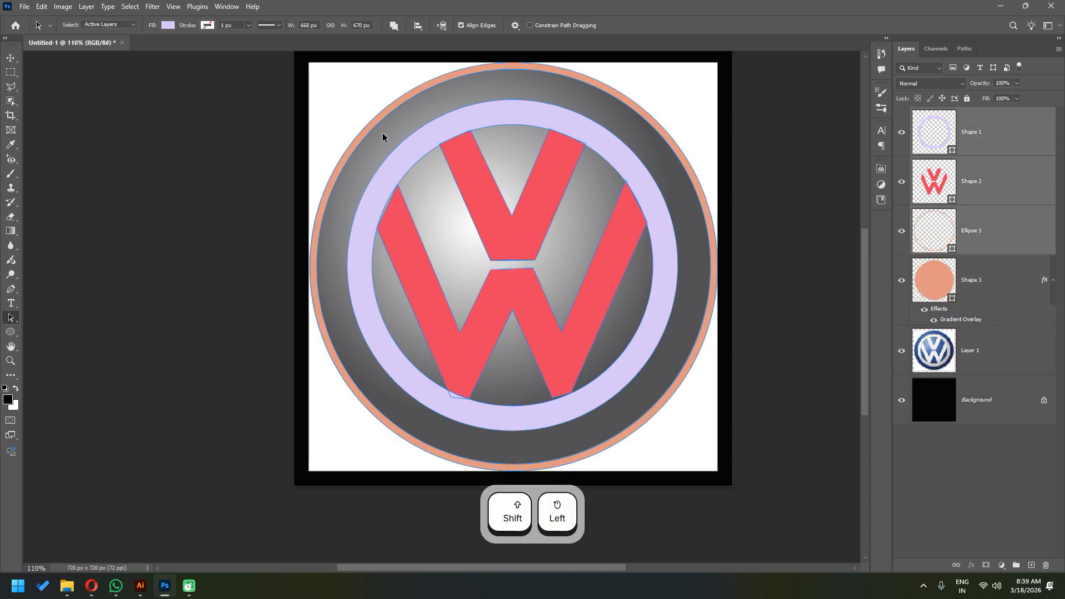
click(167, 25)
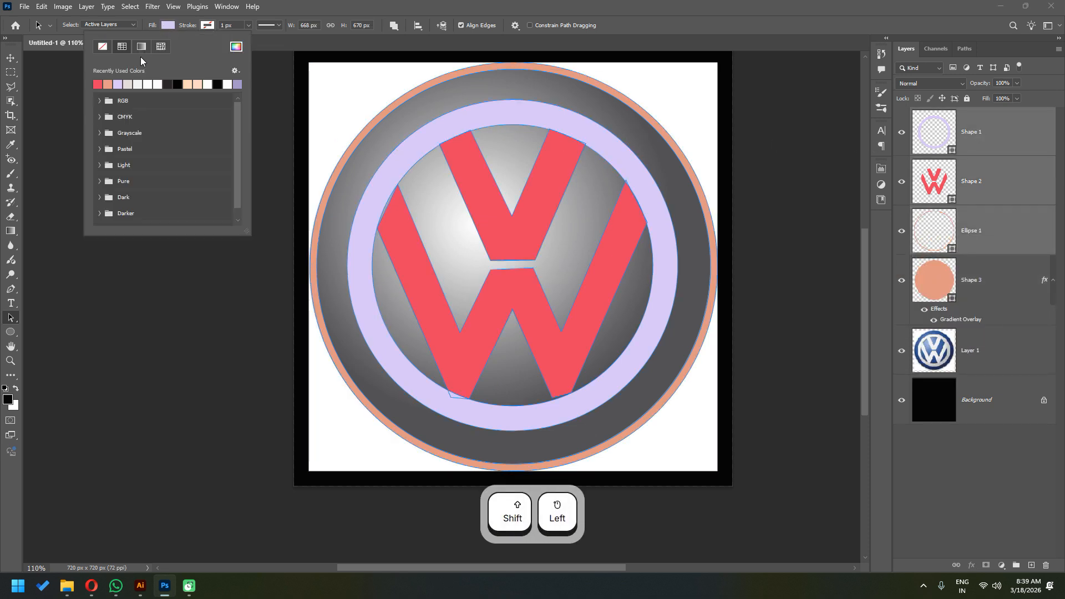
click(128, 83)
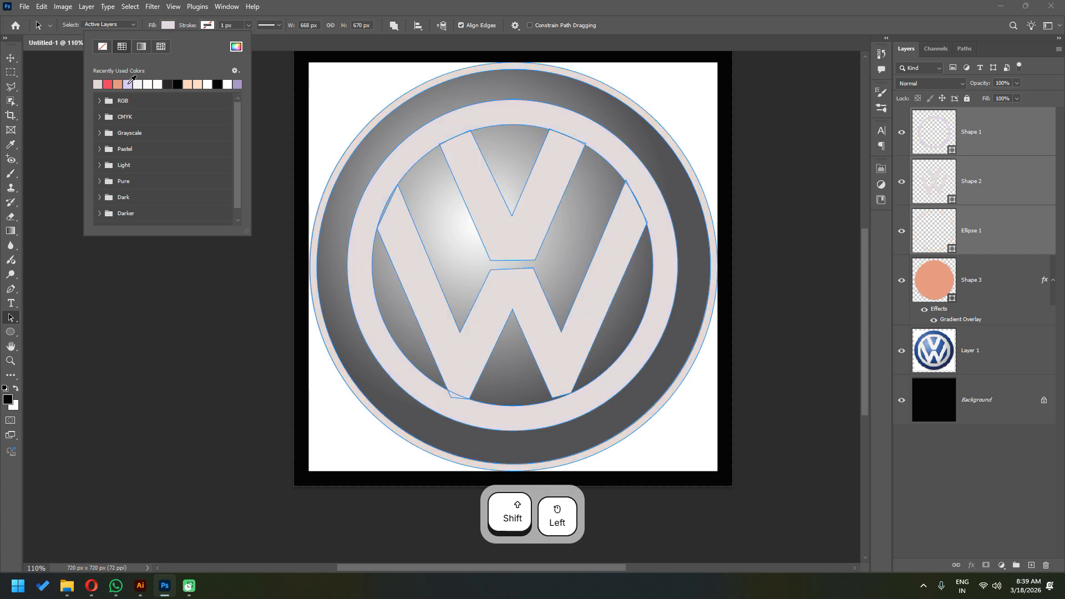
key(v)
click(213, 358)
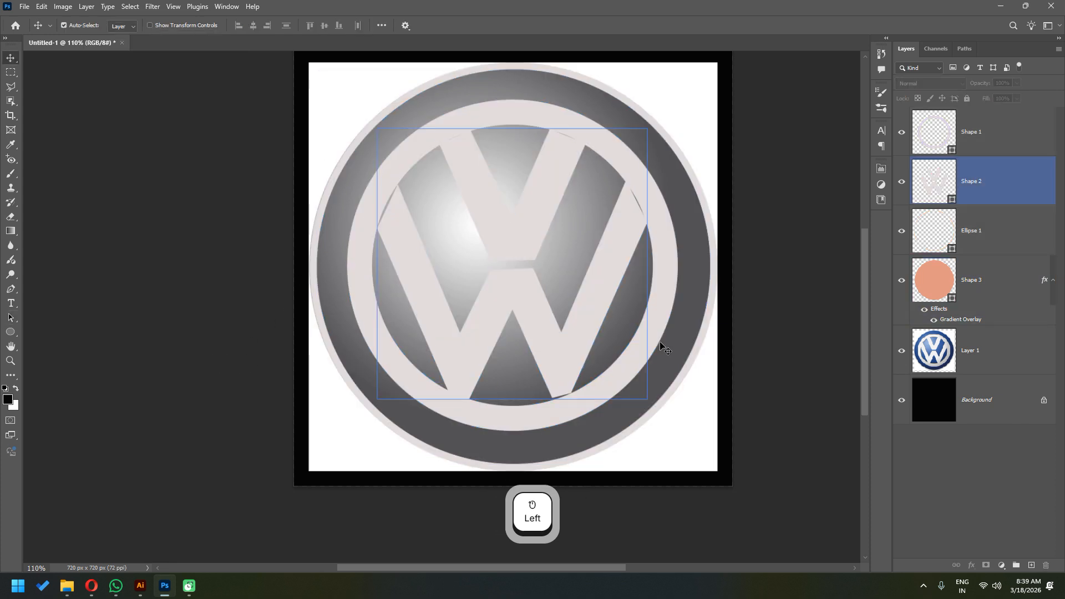
- Edit Shape 3's Gradient Overlay and recolor the gradient's dark stop at location 0 to blue 35599a
click(975, 320)
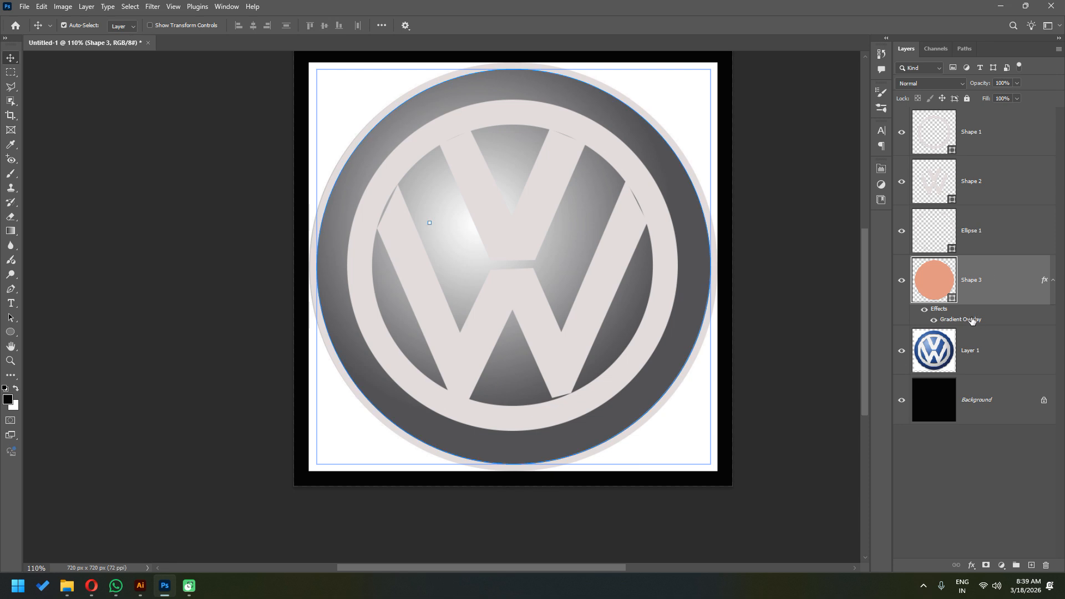
double_click(974, 322)
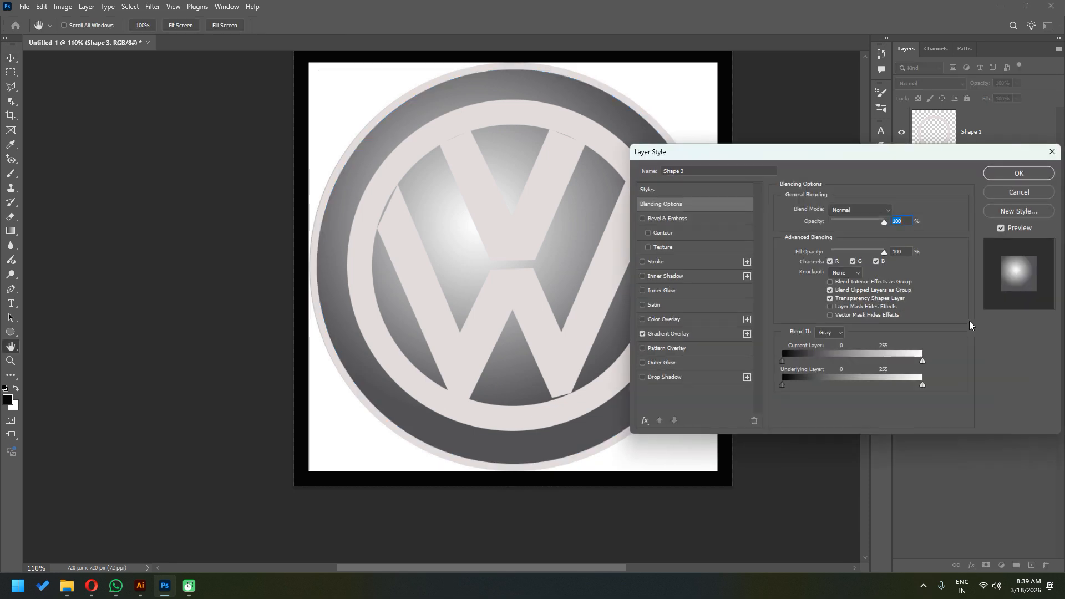
click(676, 333)
click(835, 234)
drag(512, 86, 842, 96)
double_click(743, 300)
drag(680, 163, 653, 149)
drag(741, 159, 738, 159)
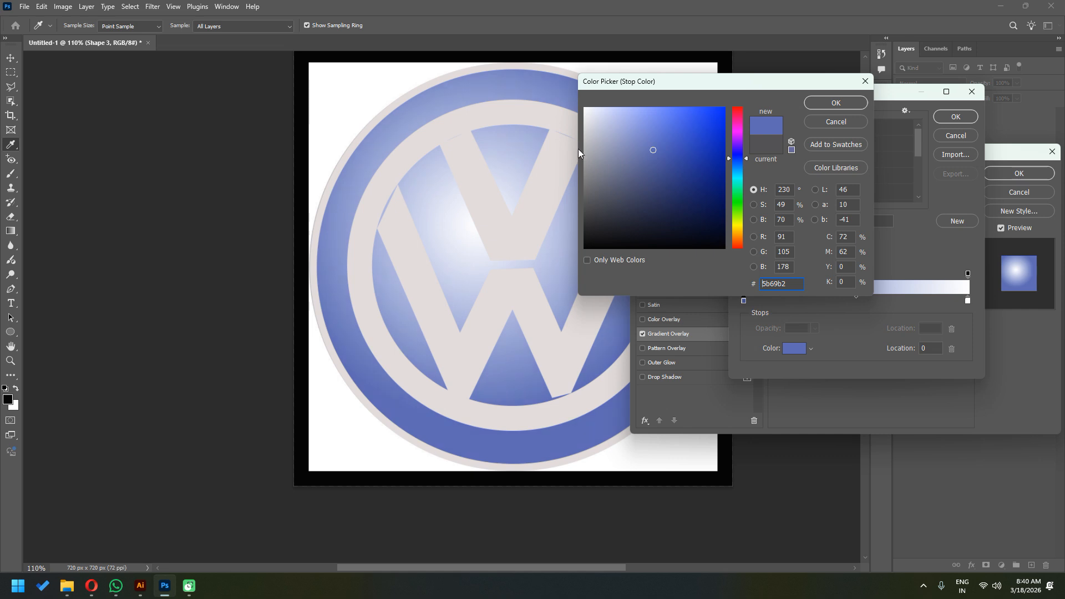
drag(645, 146, 669, 140)
drag(742, 159, 741, 156)
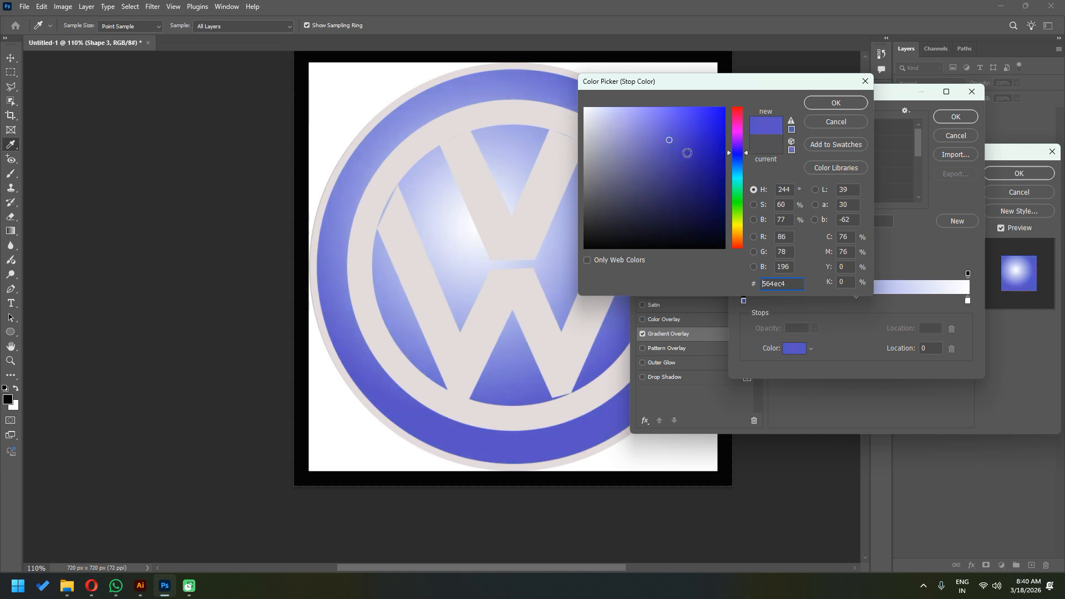
click(676, 163)
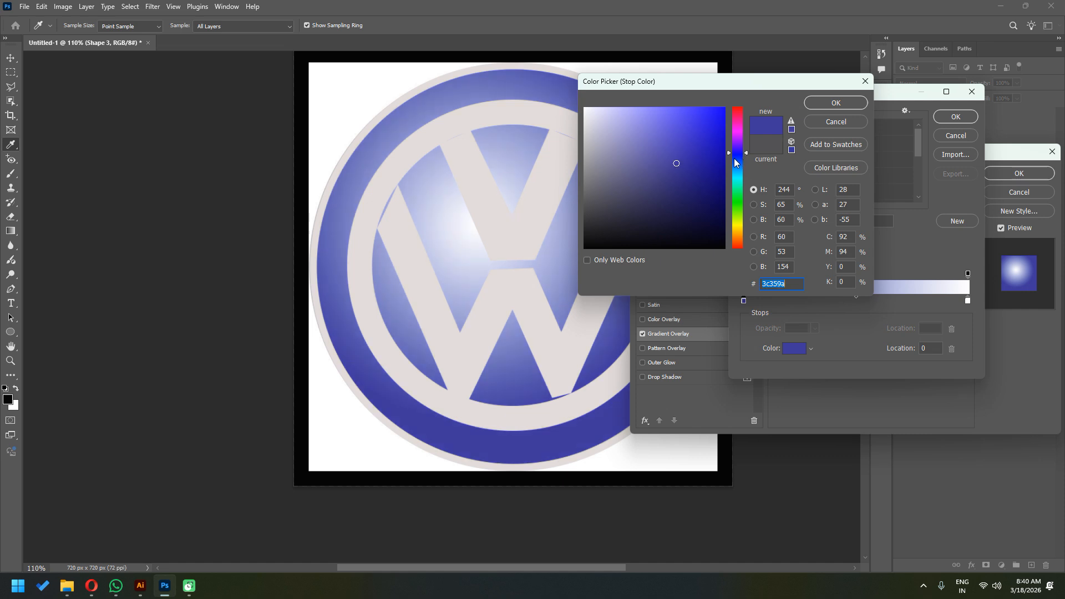
drag(735, 158, 737, 163)
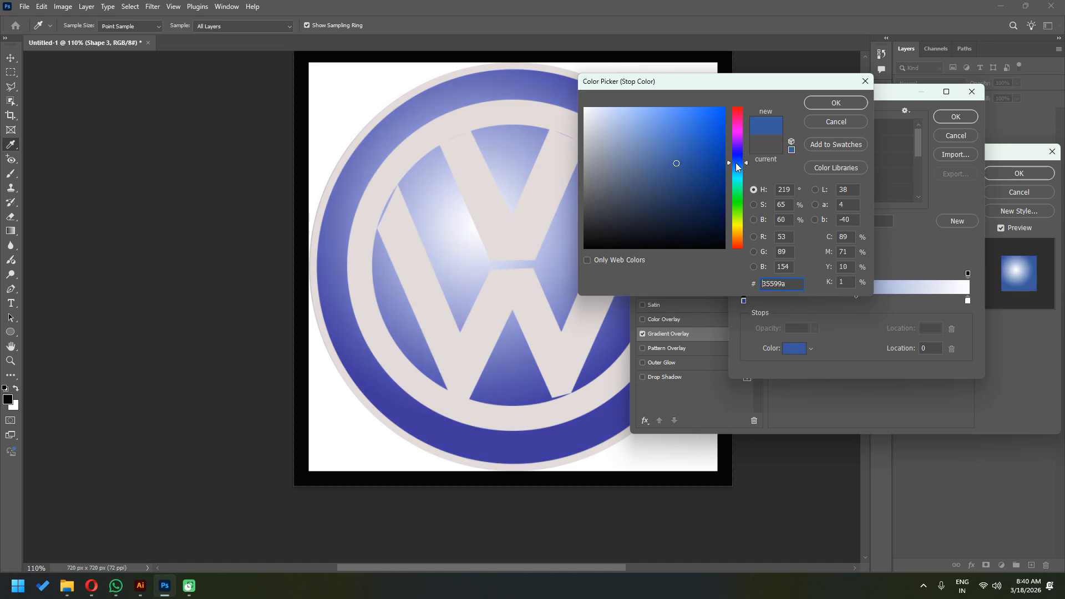
click(835, 103)
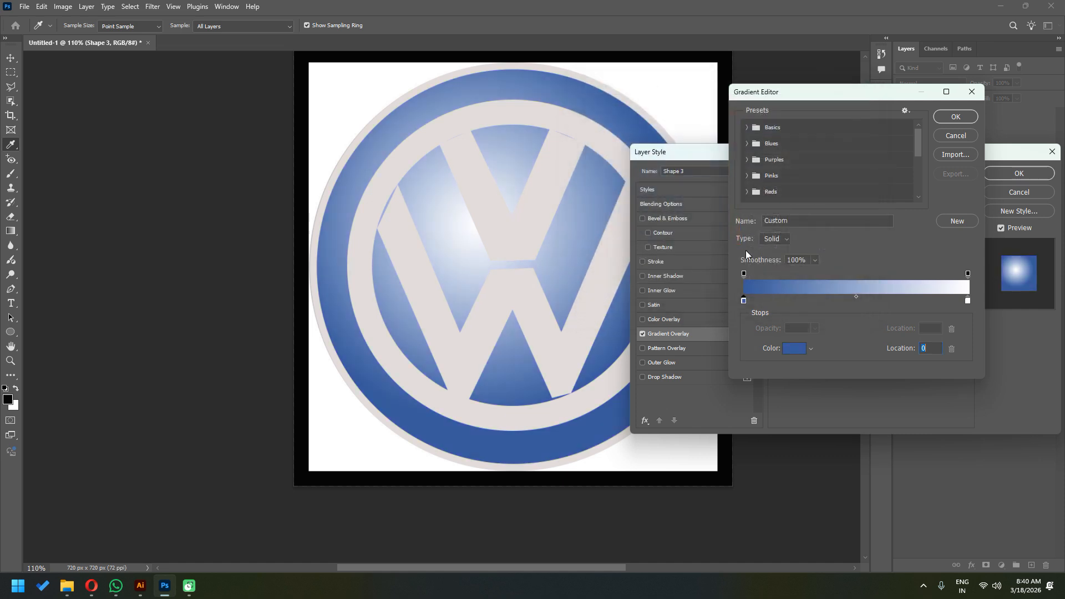
- Darken the gradient's blue stop at location 0 to navy 22385f
double_click(744, 301)
click(677, 182)
drag(679, 183, 674, 196)
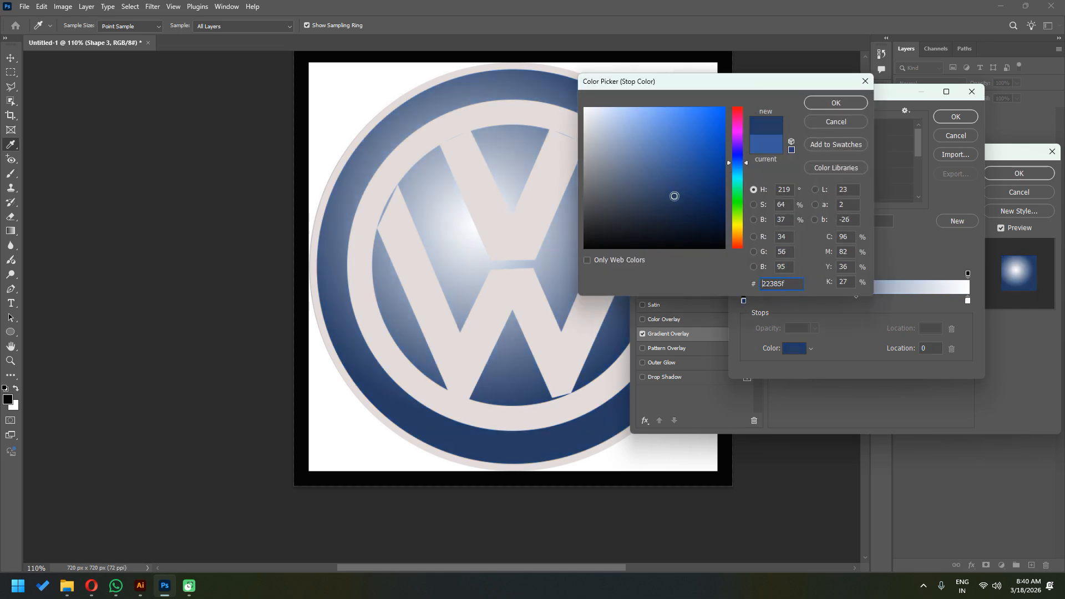
click(852, 105)
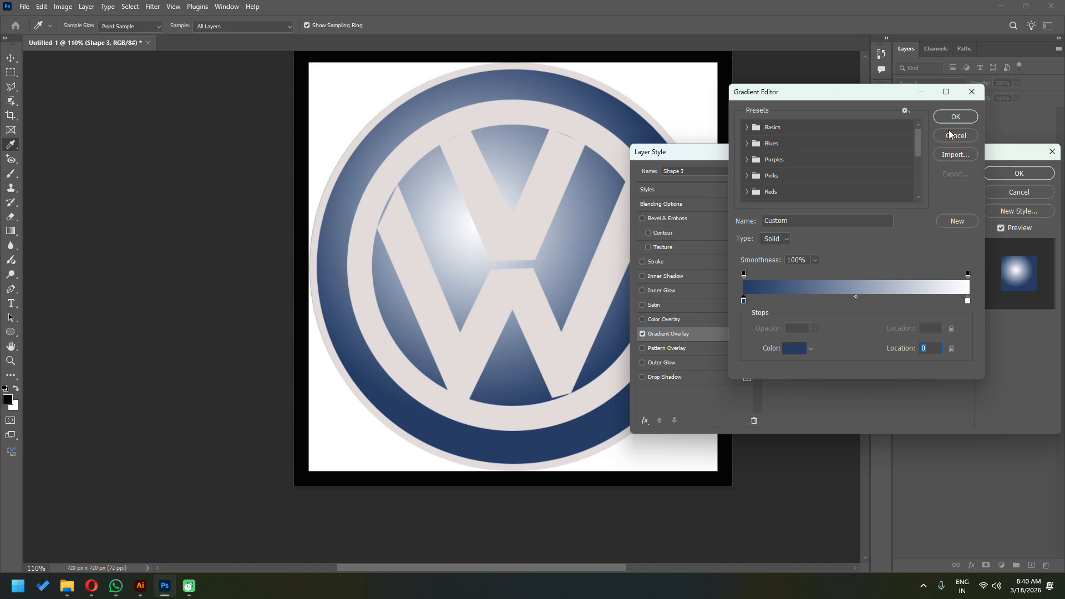
- Recolor the gradient's white stop at location 100 to pale blue aab4cd and apply the Gradient Overlay
double_click(967, 302)
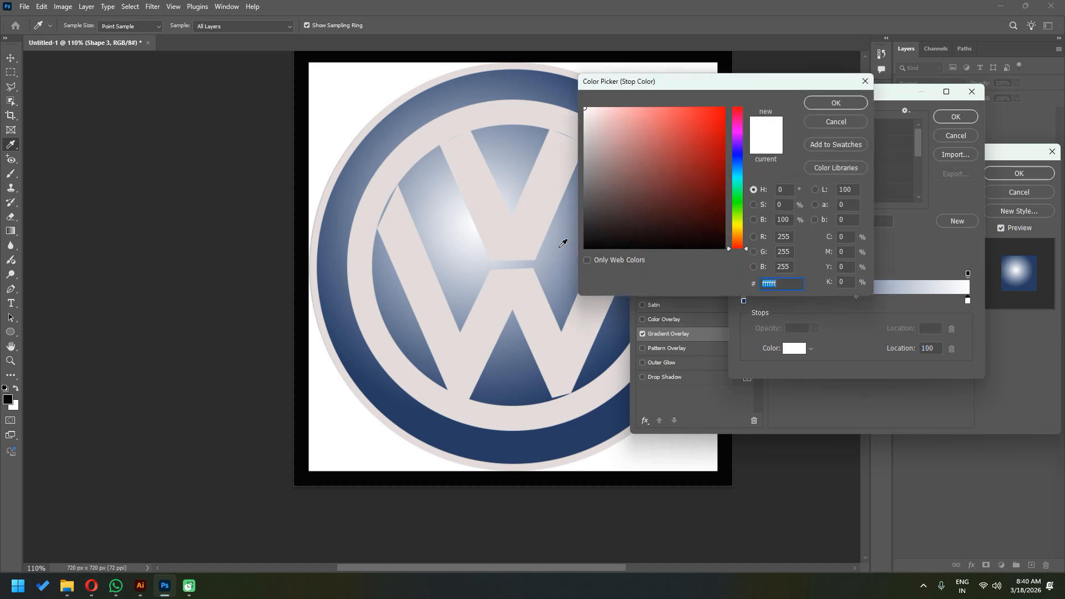
drag(473, 441, 604, 271)
mouse_move(628, 150)
mouse_down()
mouse_move(604, 145)
mouse_move(608, 135)
mouse_up()
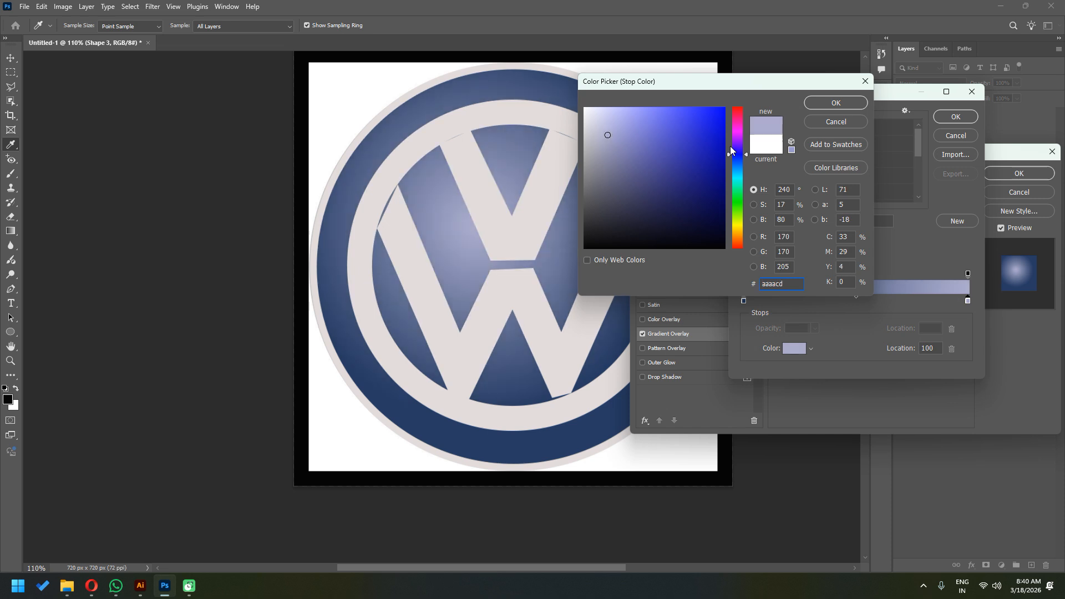
click(738, 161)
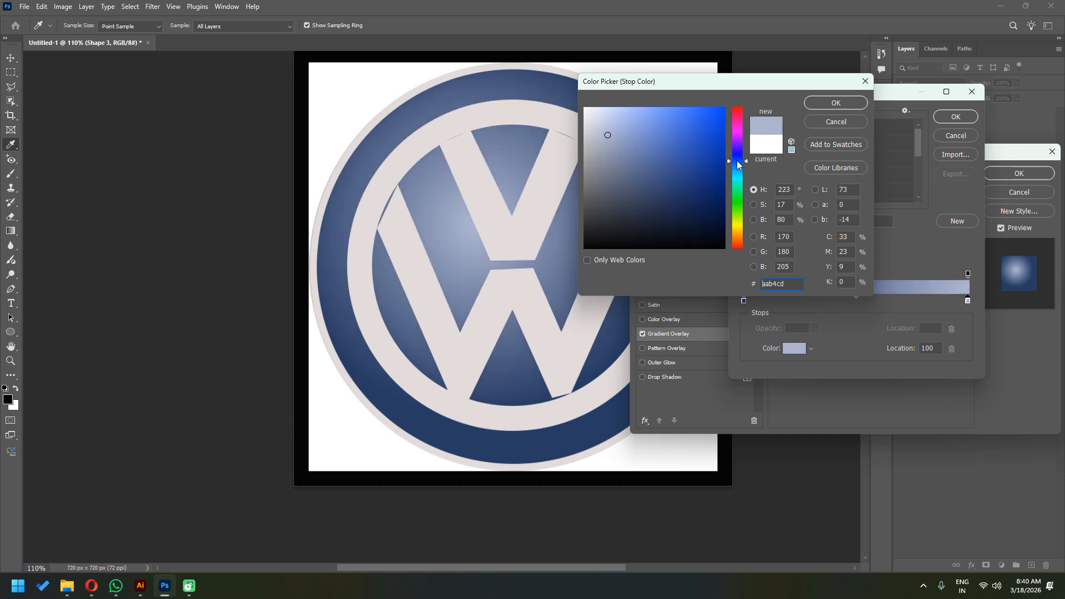
click(810, 105)
click(954, 117)
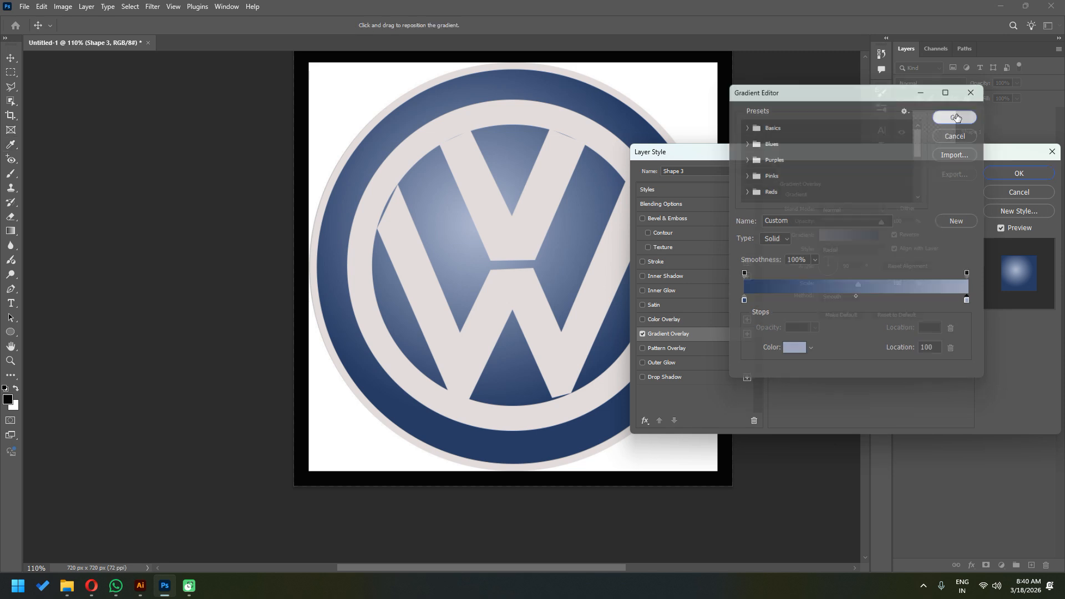
click(1019, 173)
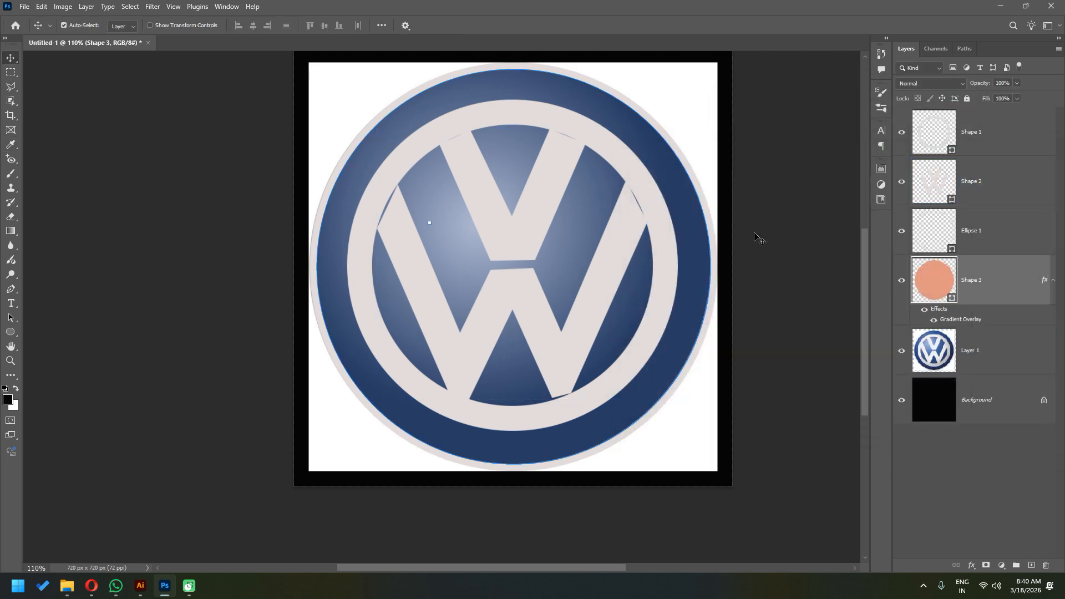
- Undo the accidental move of the reference image and hide Layer 1 so only the traced shapes show on the black background
scroll(577, 197, down, 1)
scroll(576, 195, down, 2)
drag(639, 120, 667, 143)
key(ctrl+z)
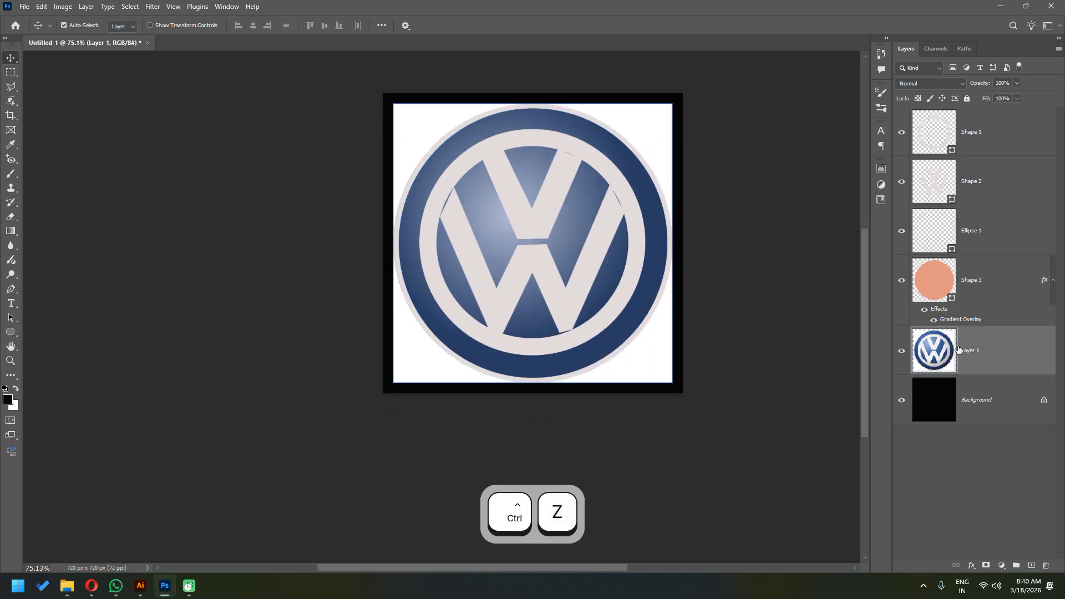
click(901, 351)
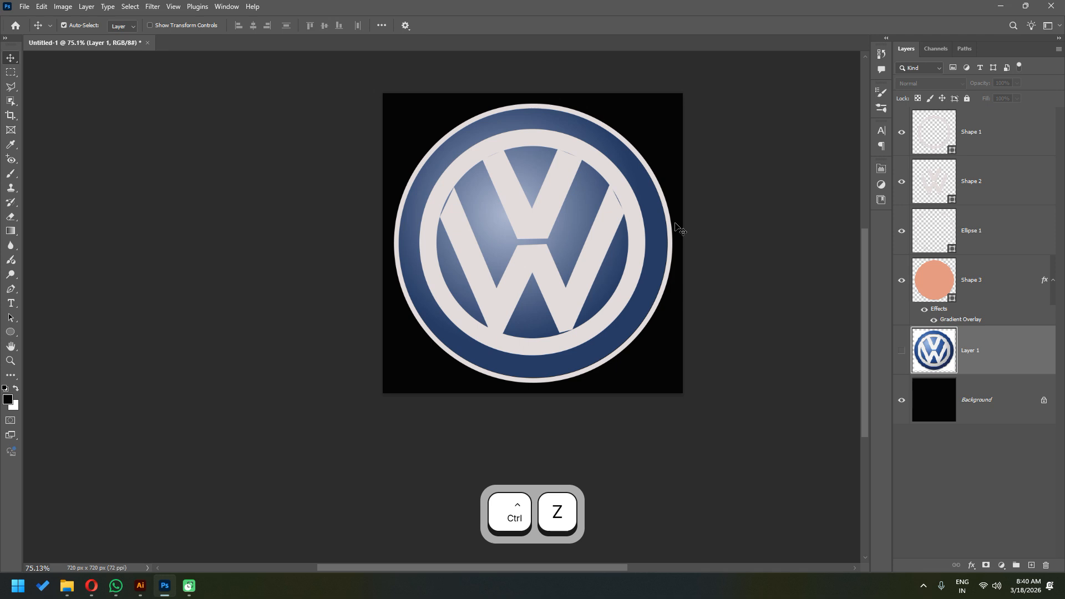
- Preview the whole logo in full-screen mode, fitted to the screen, and return to the standard view
key(f)
key(f)
key(ctrl+0)
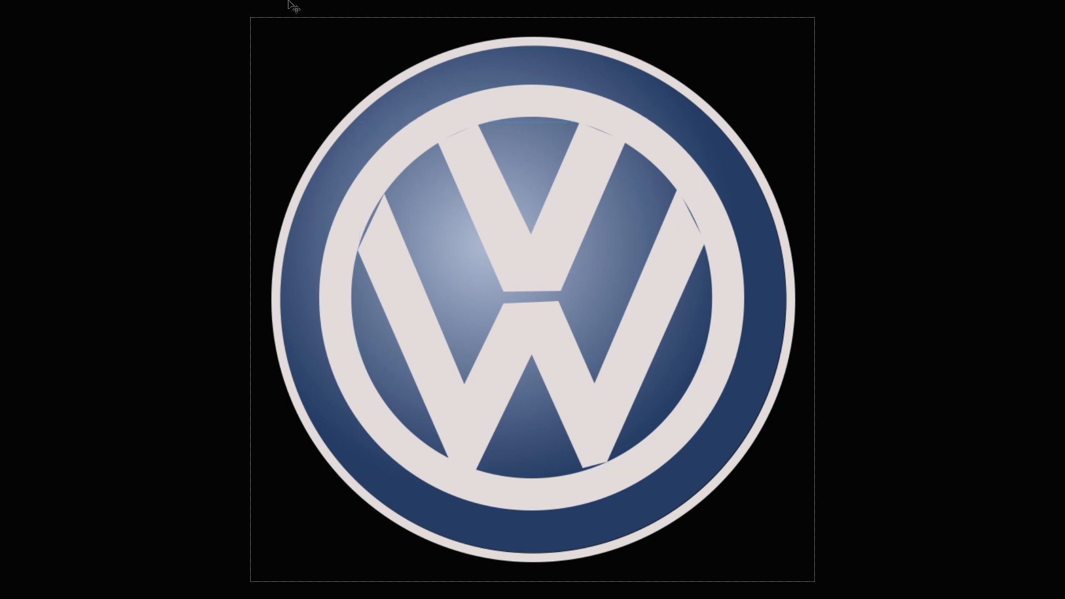
key(Escape)
- Add a smooth Inner Bevel to Ellipse 1, the thin outer ring, using the Bevel & Emboss layer style
scroll(632, 258, down, 2)
scroll(632, 258, up, 1)
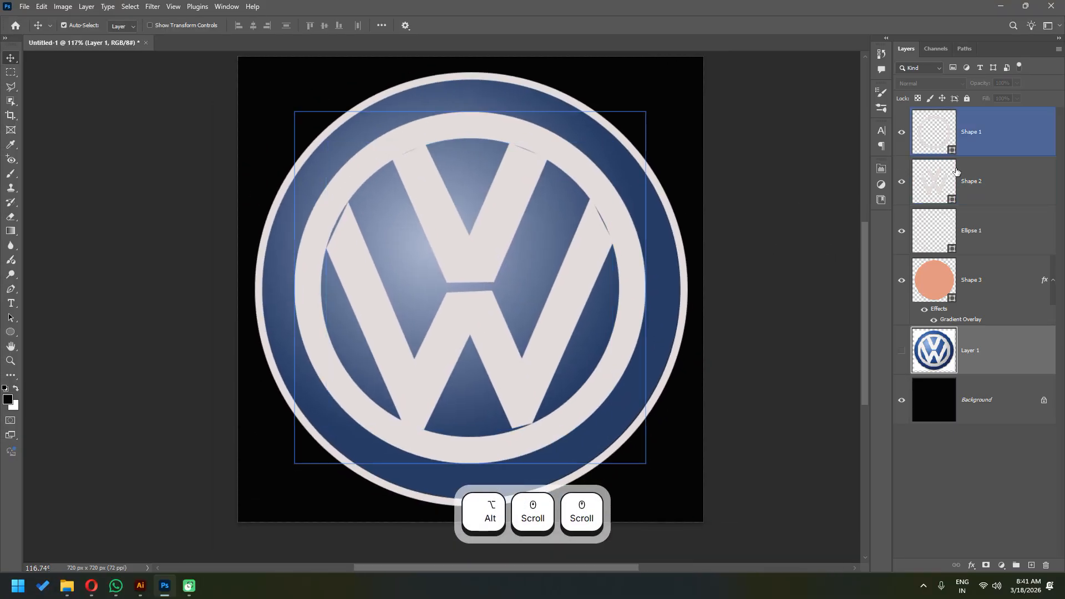
click(999, 239)
double_click(999, 239)
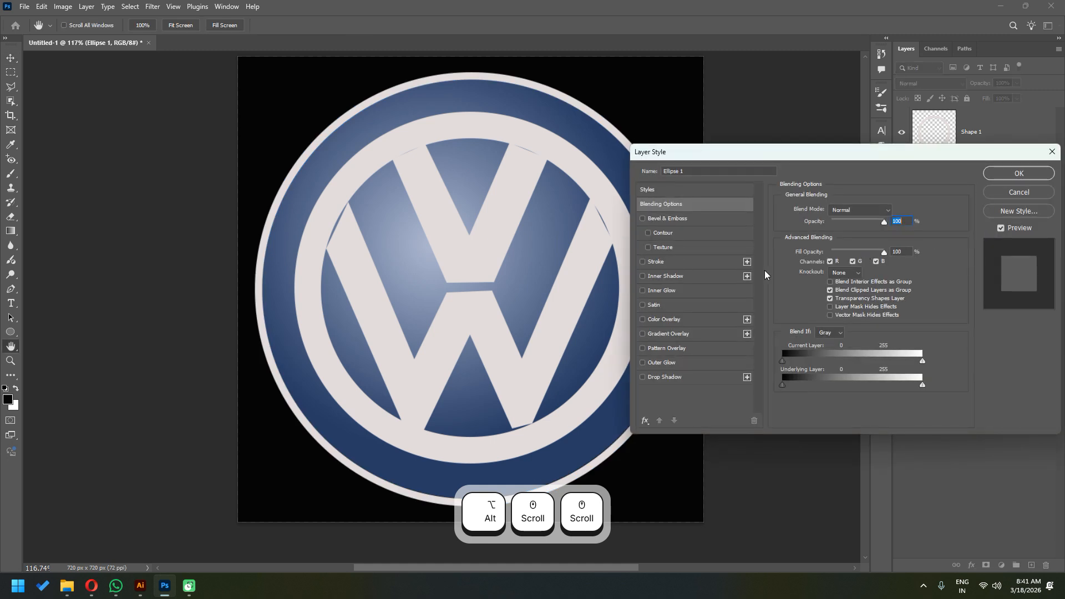
click(675, 217)
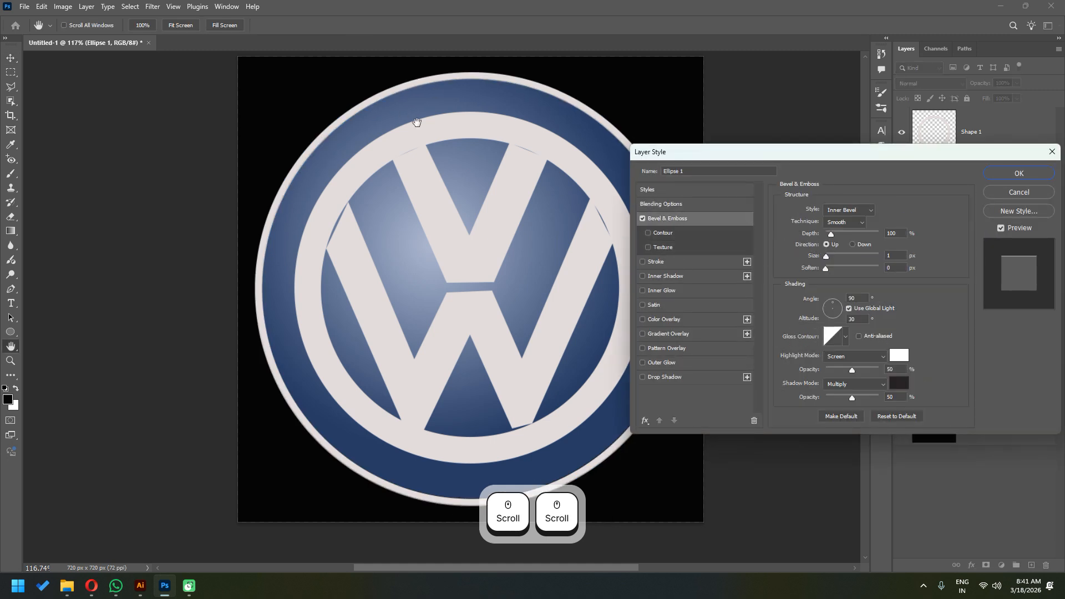
key(ctrl+0)
key(ctrl+minus)
key(ctrl+equal)
key(ctrl+equal)
key(ctrl+equal)
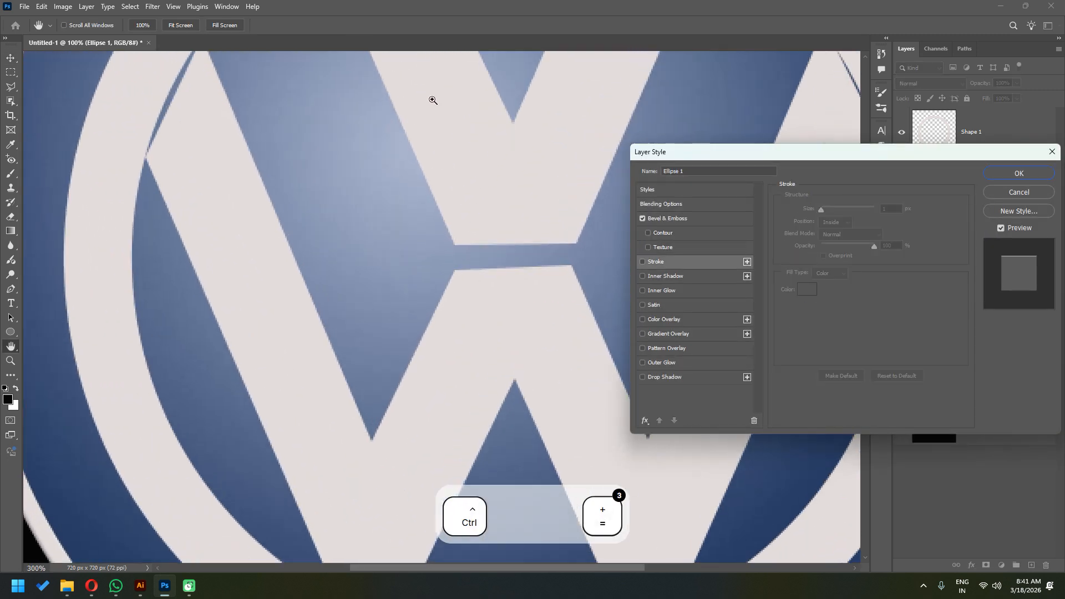
key(Return)
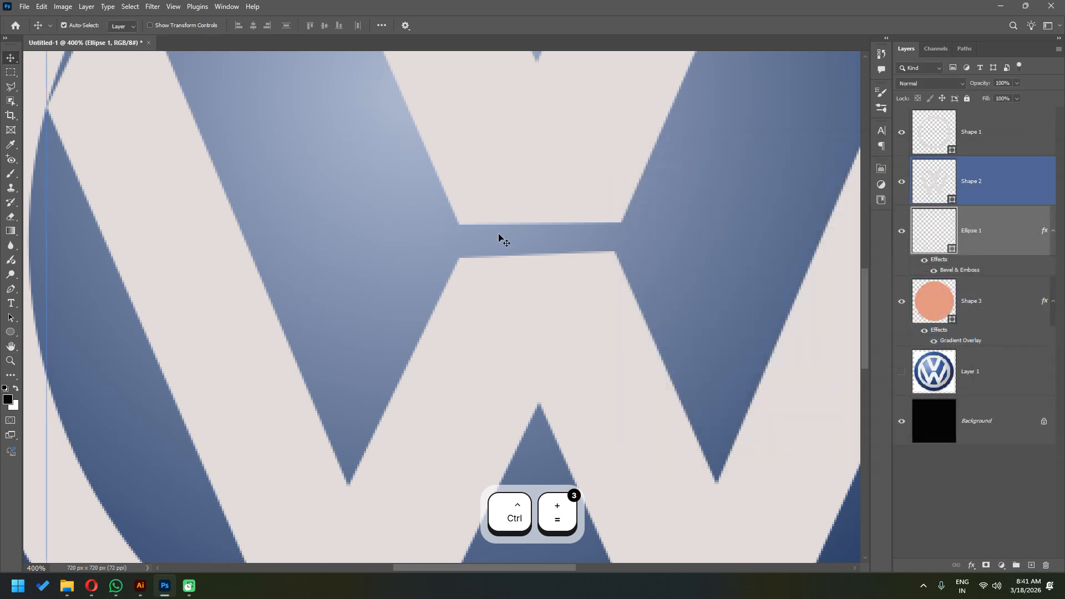
- Edit Ellipse 1's Bevel & Emboss, setting the depth to 334%, the size to 2 px and the soften to 1 px
scroll(633, 272, down, 5)
scroll(606, 159, up, 5)
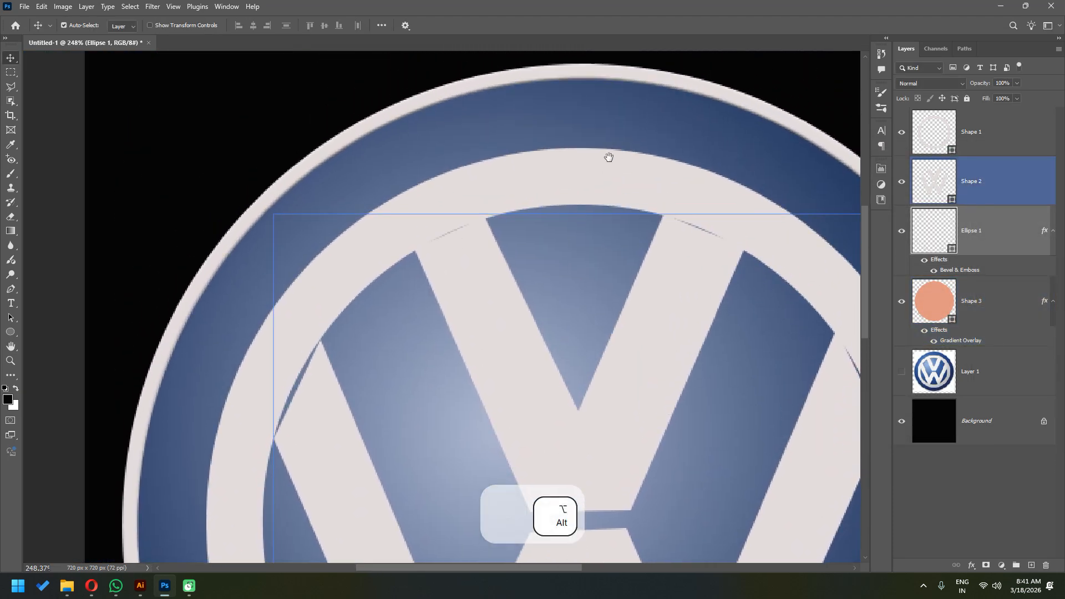
scroll(500, 114, up, 1)
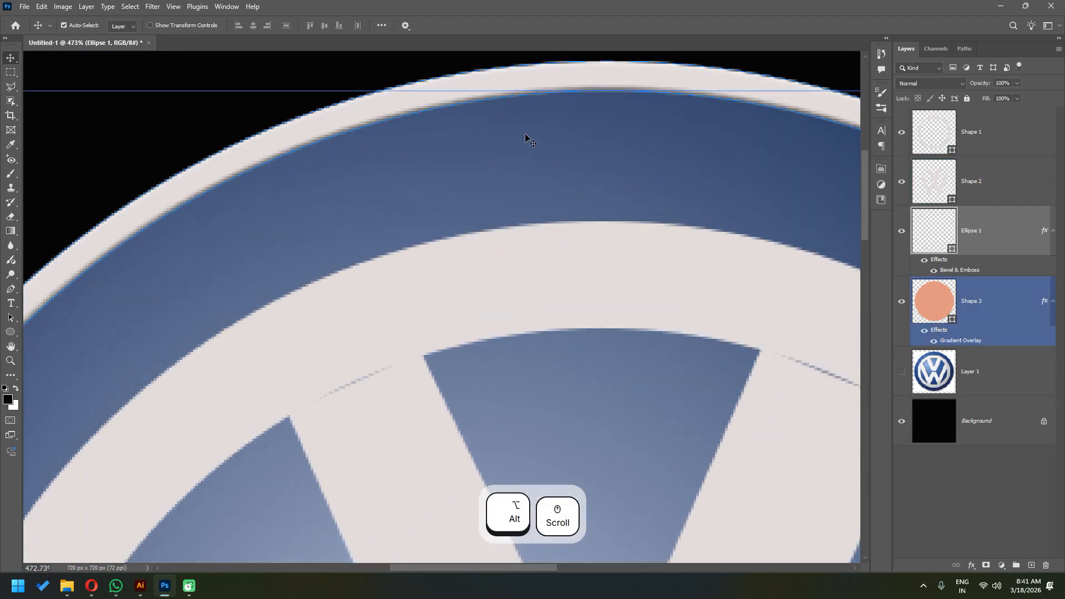
double_click(964, 271)
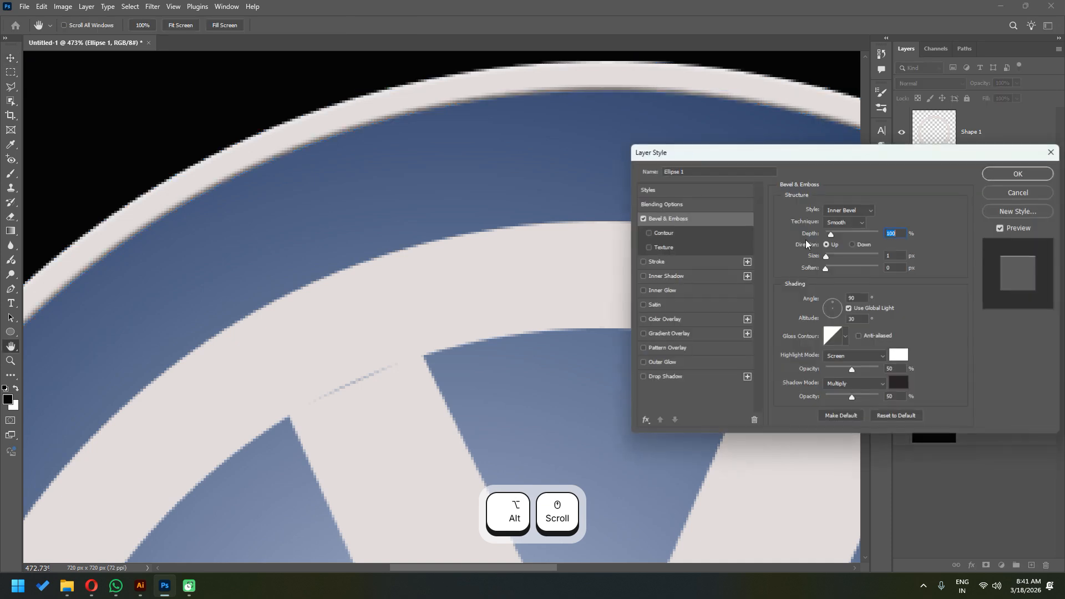
drag(826, 257, 848, 236)
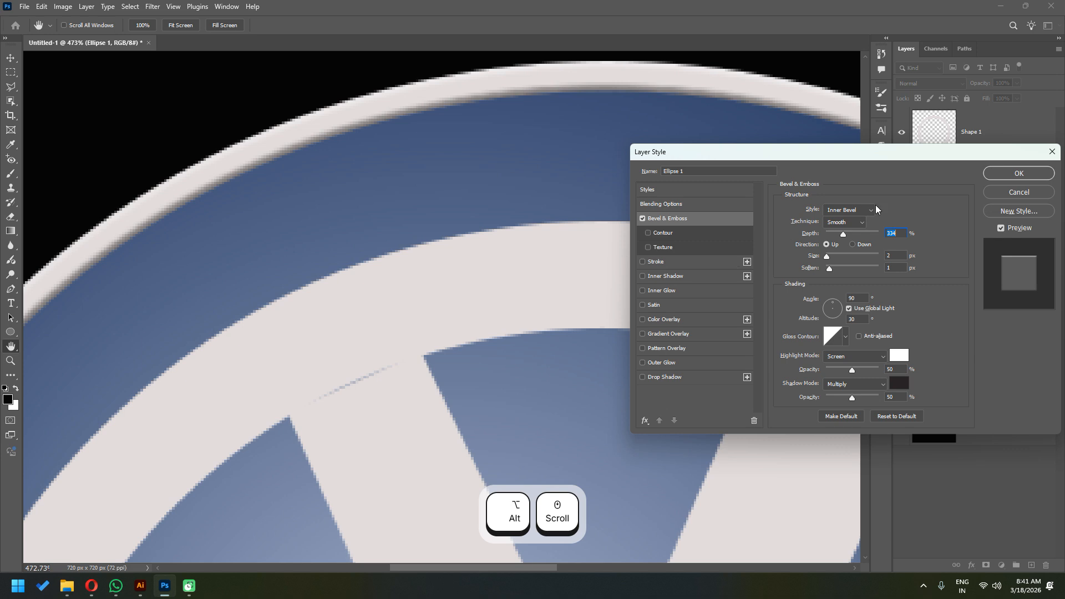
click(1019, 173)
scroll(639, 288, down, 3)
scroll(639, 288, down, 5)
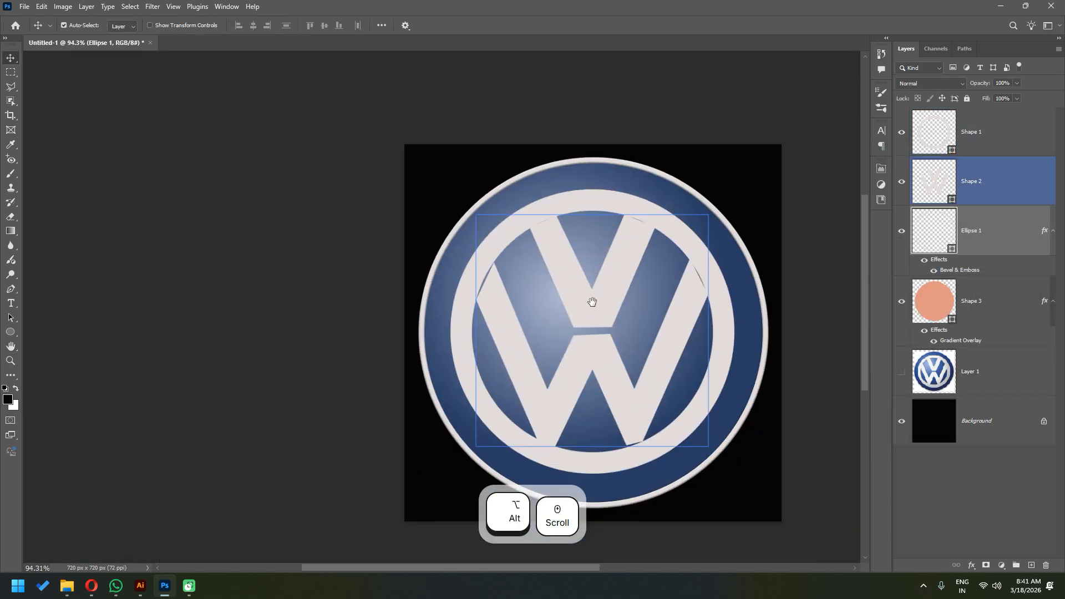
- Group the inner ring Shape 1 and the VW letters Shape 2 together
click(999, 183)
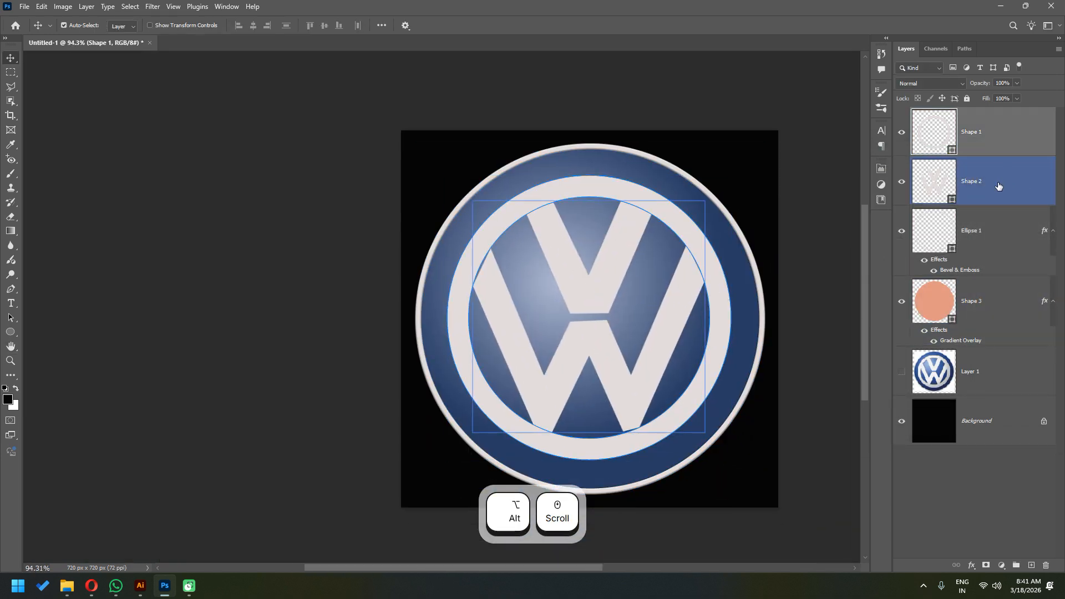
shift+click(1005, 146)
key(ctrl+g)
shift+click(982, 160)
- Add an Inner Bevel to Group 1 with depth 459%, size 5 px and soften 0 px
double_click(963, 118)
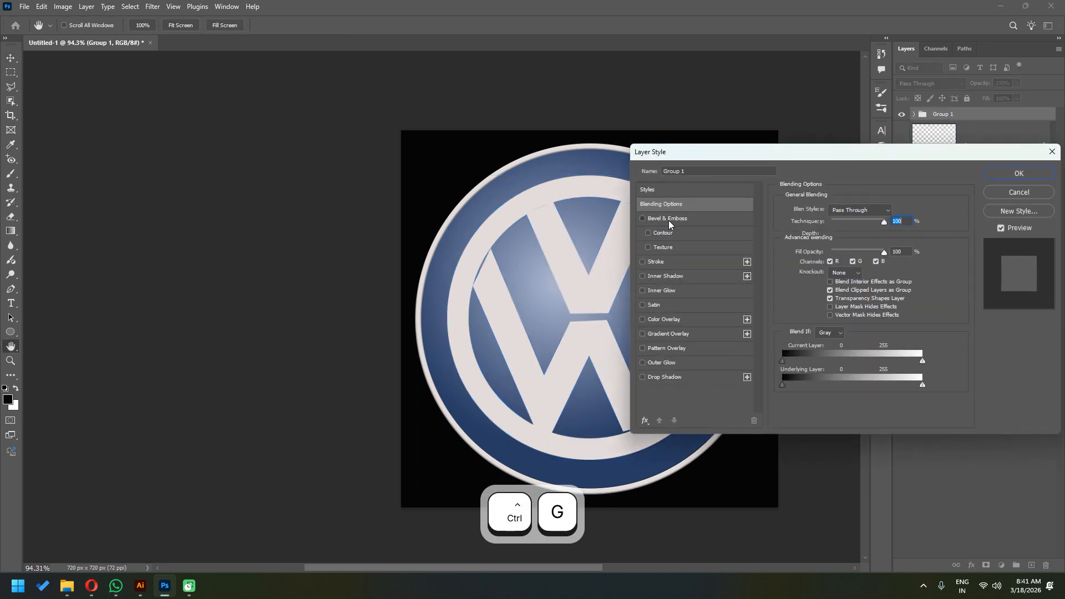
click(668, 220)
drag(768, 161, 880, 174)
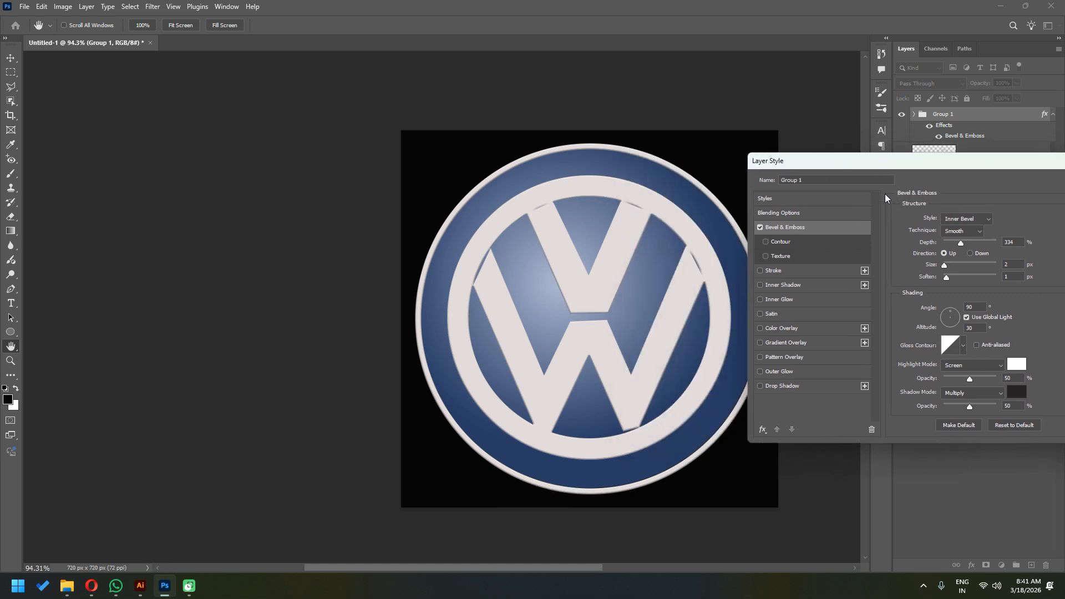
drag(964, 244, 967, 242)
drag(946, 278, 946, 267)
drag(949, 162, 824, 183)
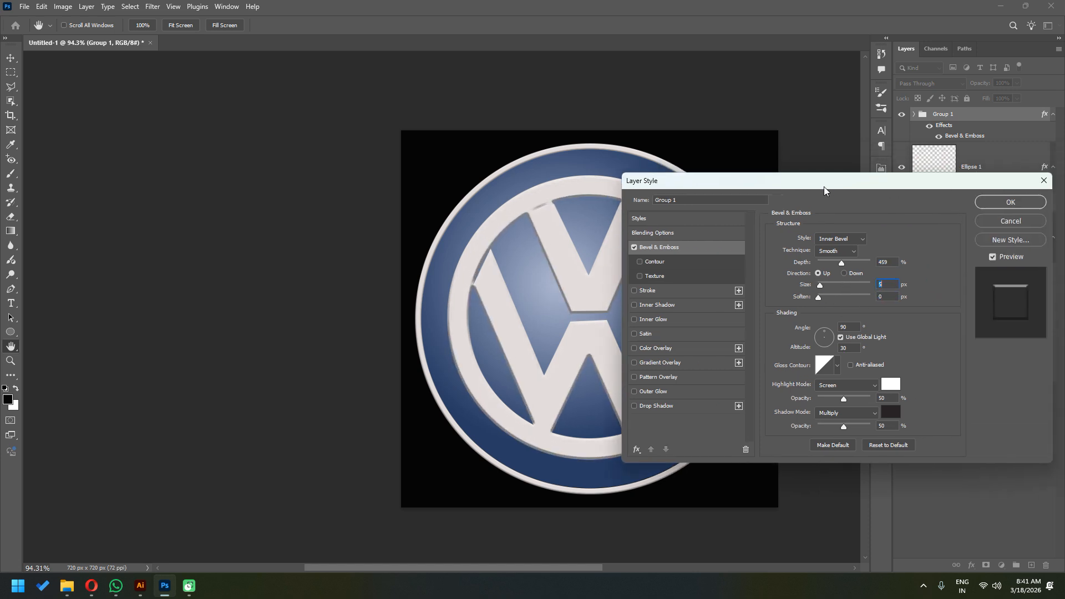
click(1009, 204)
- Move the two end anchor points of the W's upper-right arm in Shape 2 outward into the inner ring to close the gap
scroll(693, 335, down, 1)
scroll(693, 335, up, 8)
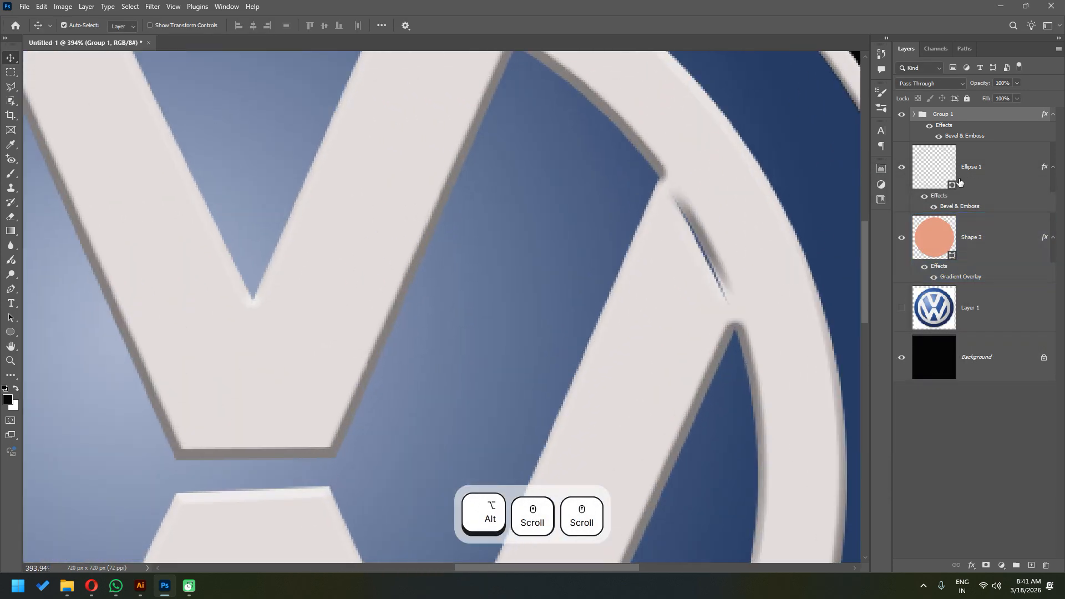
click(971, 174)
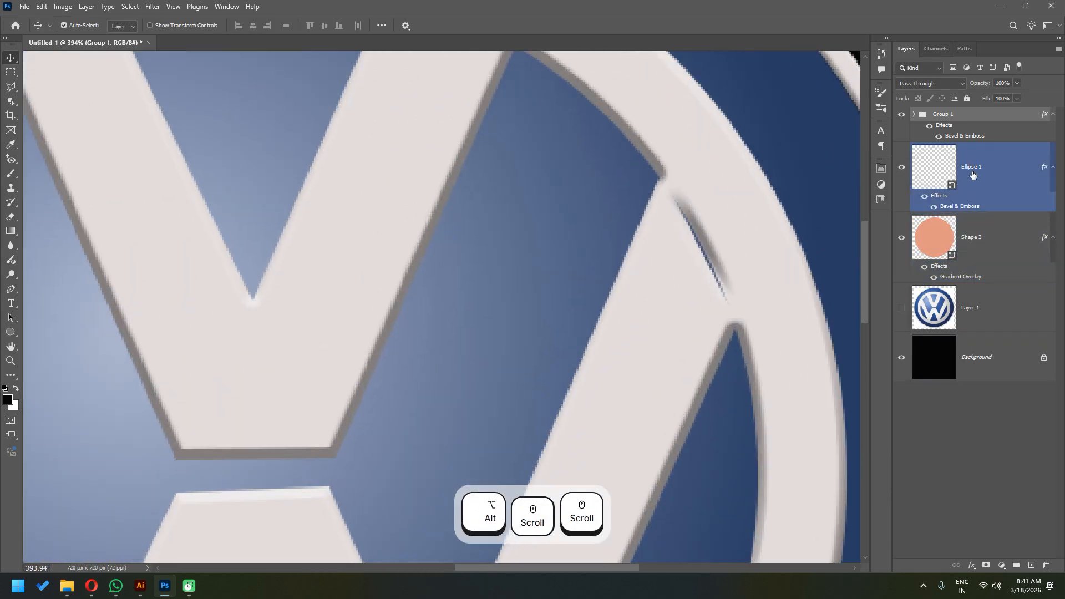
click(914, 115)
click(986, 214)
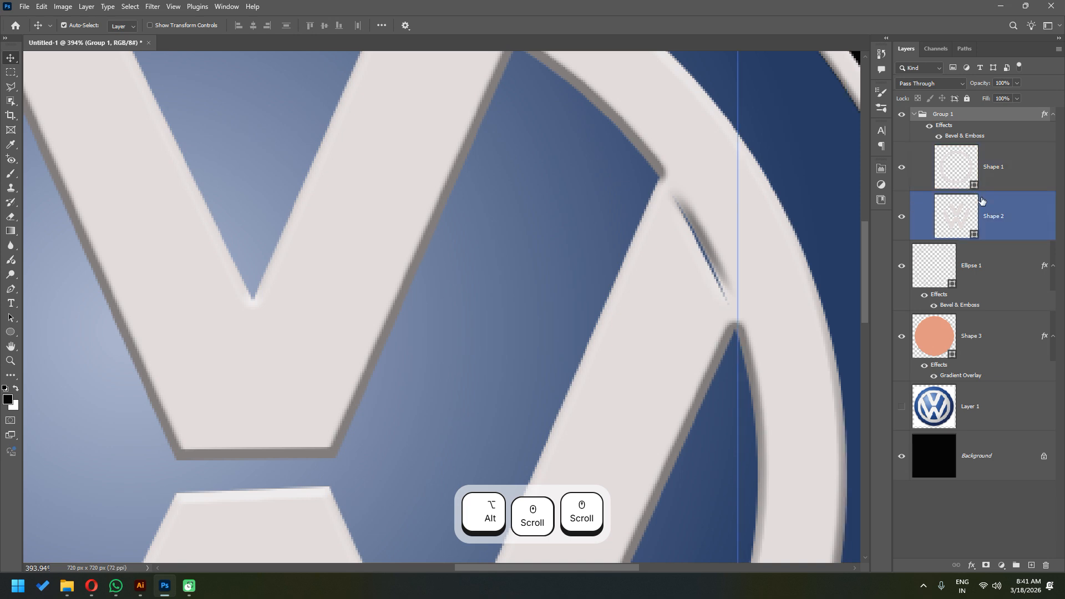
key(a)
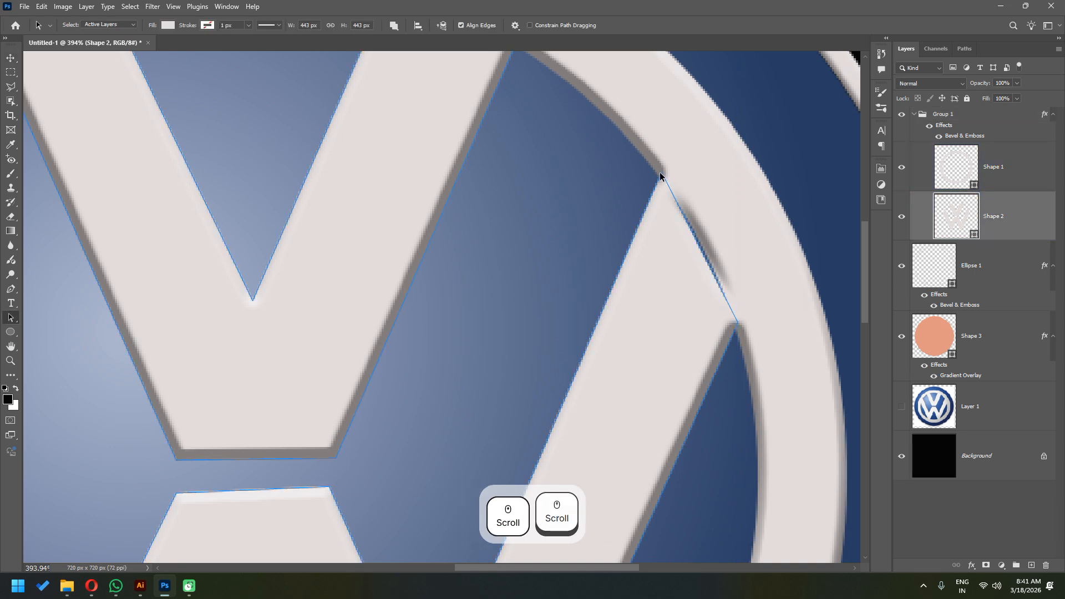
drag(660, 179, 670, 158)
key(ctrl+z)
click(720, 229)
drag(737, 323, 742, 312)
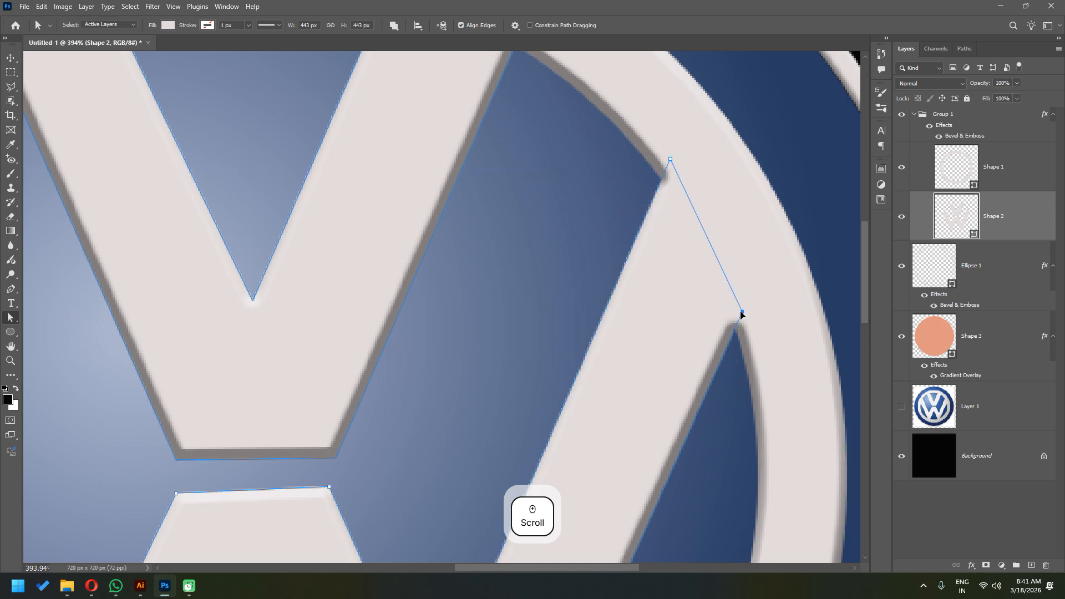
- Extend the bottom corners of the W's two feet into the inner ring by moving their anchor points
scroll(662, 333, down, 6)
drag(395, 457, 526, 285)
scroll(525, 284, down, 2)
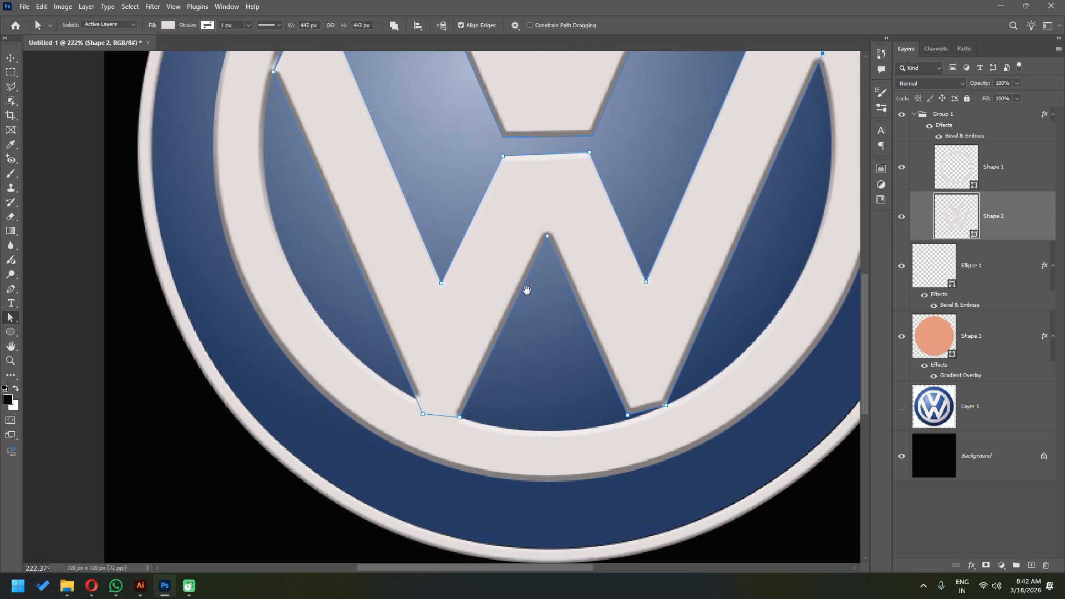
scroll(528, 162, up, 6)
mouse_move(539, 212)
mouse_down()
mouse_move(557, 197)
mouse_move(542, 202)
mouse_up()
ctrl+right_click(572, 166)
click(592, 183)
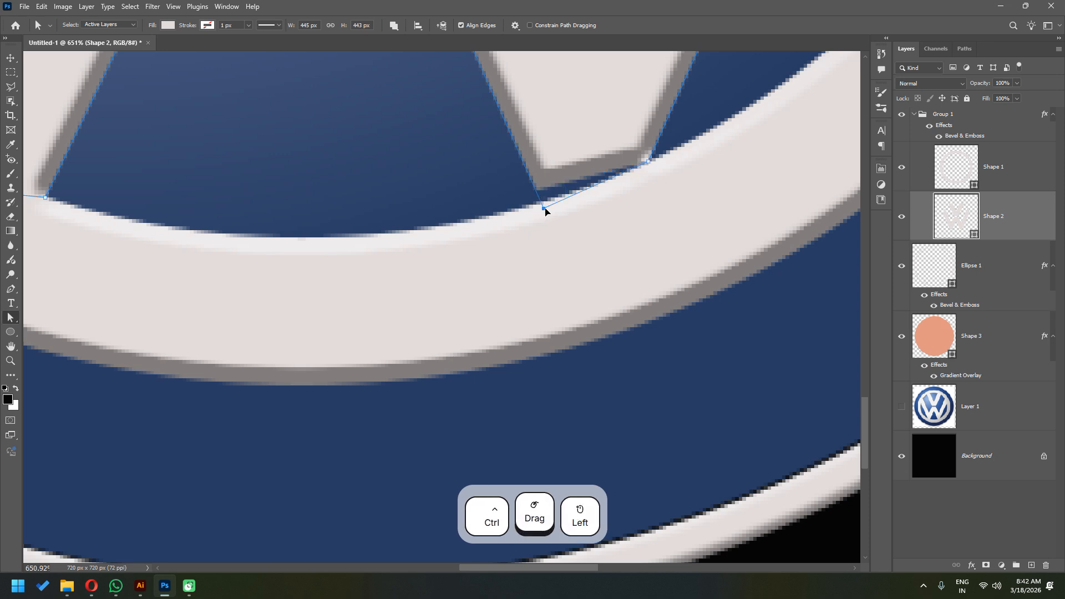
drag(649, 163, 654, 171)
scroll(649, 188, down, 5)
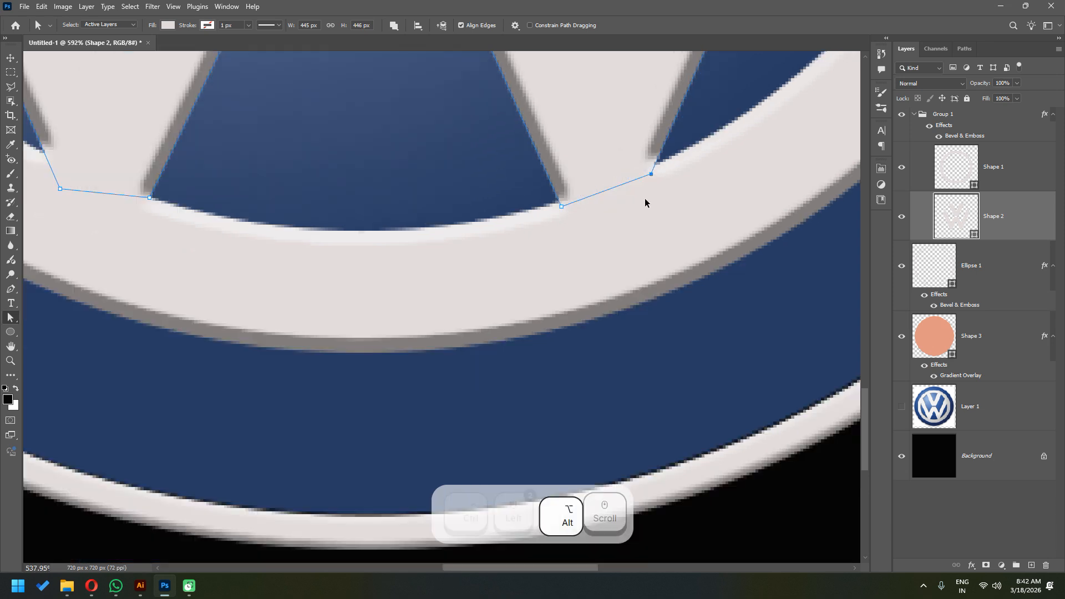
- Level the flat top of the W's middle peak and extend its upper-left arm outward into the inner ring
scroll(557, 403, down, 5)
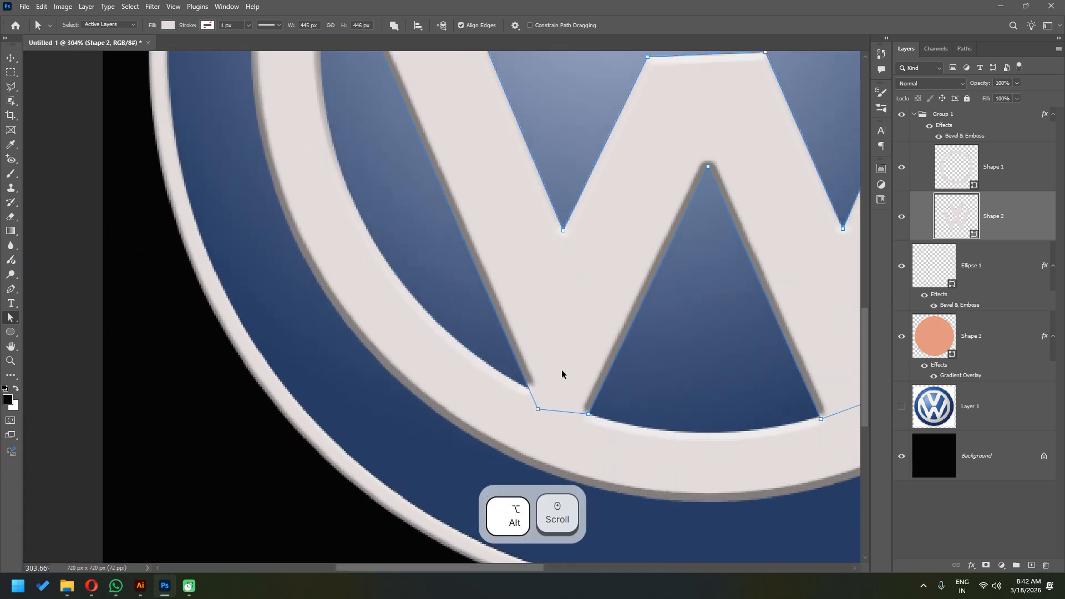
drag(583, 282, 585, 276)
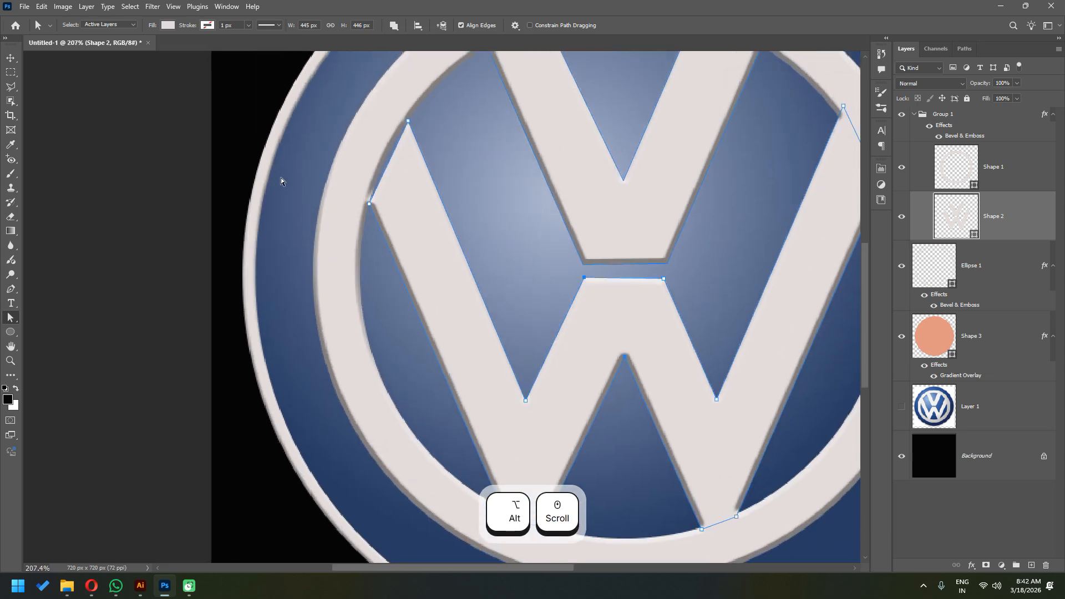
drag(370, 204, 363, 191)
drag(407, 127, 399, 117)
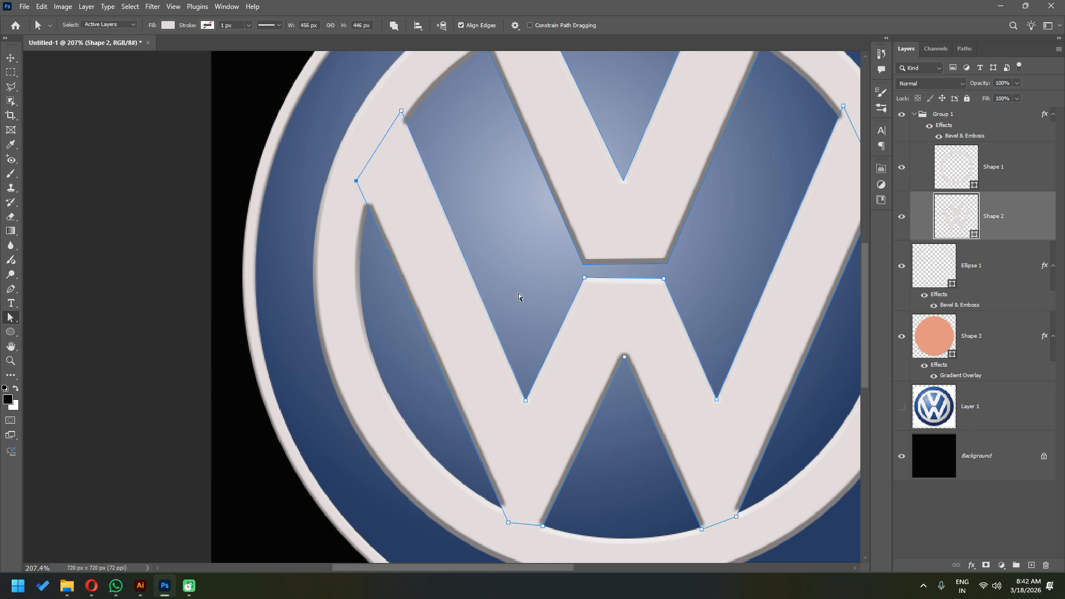
- Move the top anchor points of the V's two arms into the inner ring to close the gaps, and deselect the path
scroll(522, 305, down, 3)
scroll(674, 128, up, 5)
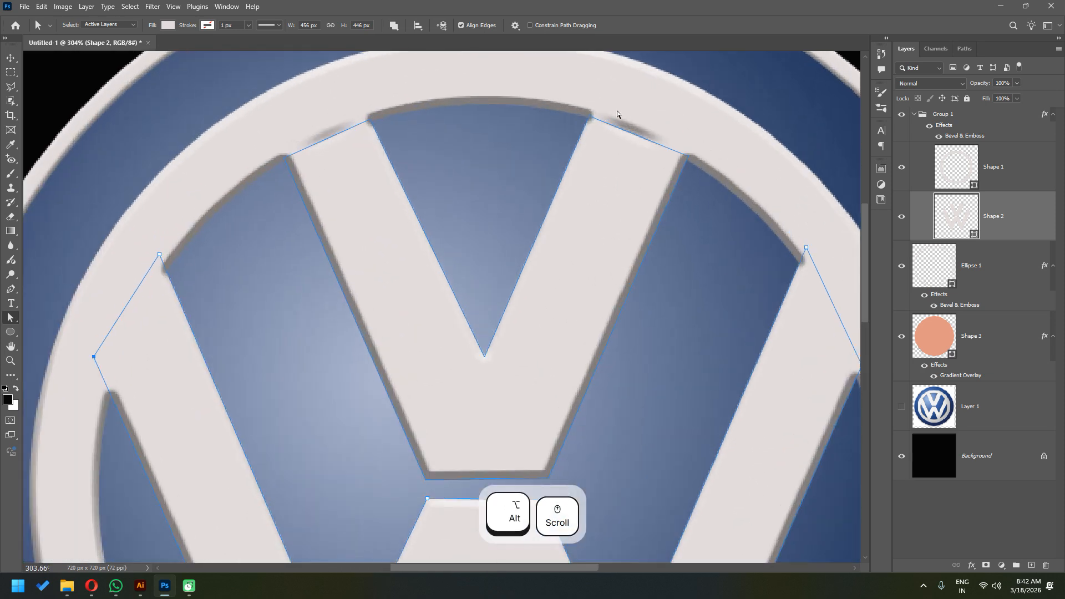
drag(592, 117, 595, 104)
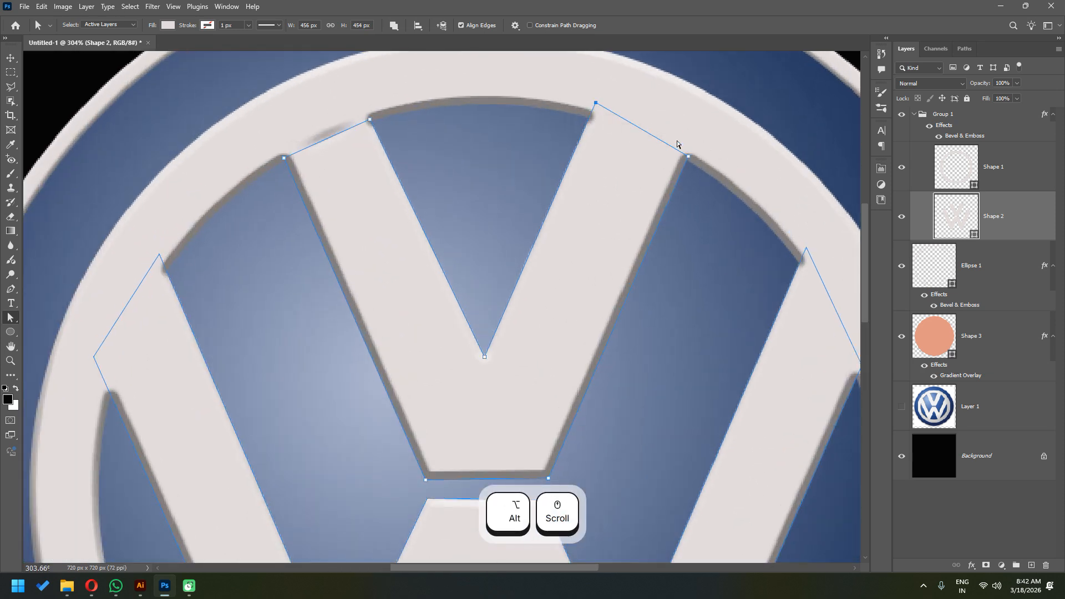
drag(688, 156, 690, 152)
drag(289, 156, 281, 138)
scroll(486, 235, down, 2)
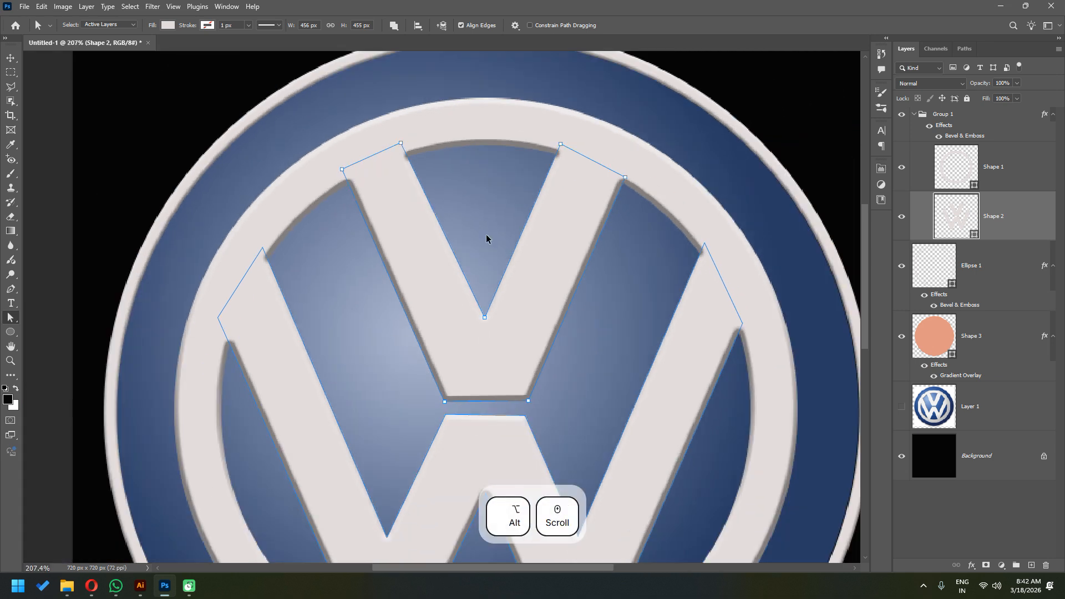
scroll(486, 239, down, 3)
ctrl+click(232, 302)
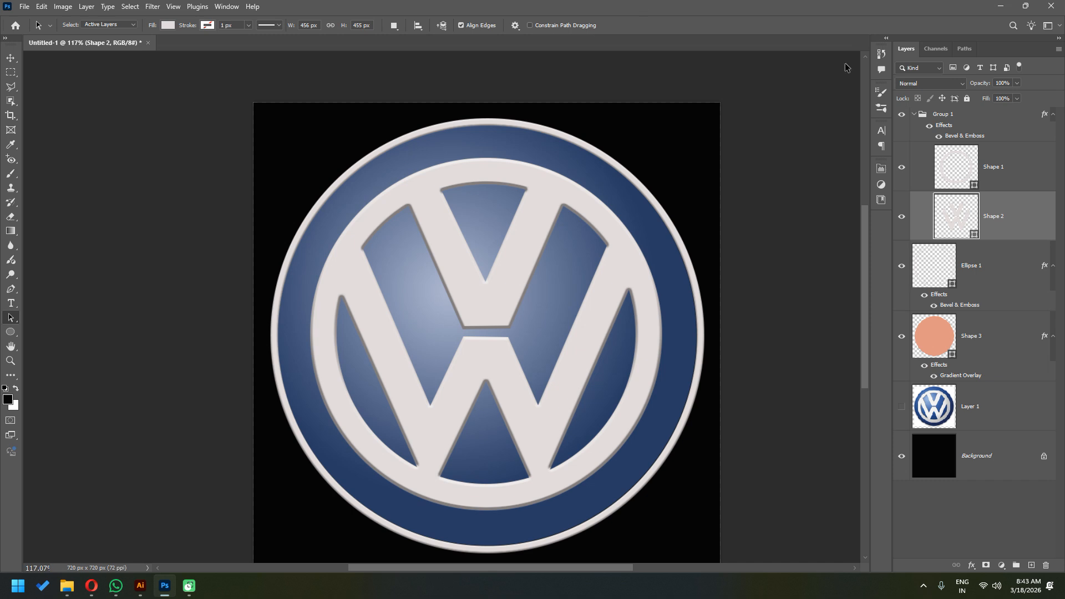
- Switch to the Opera browser, close the Volkswagen image tab, and search Google Images for "mercedes logo"
click(92, 585)
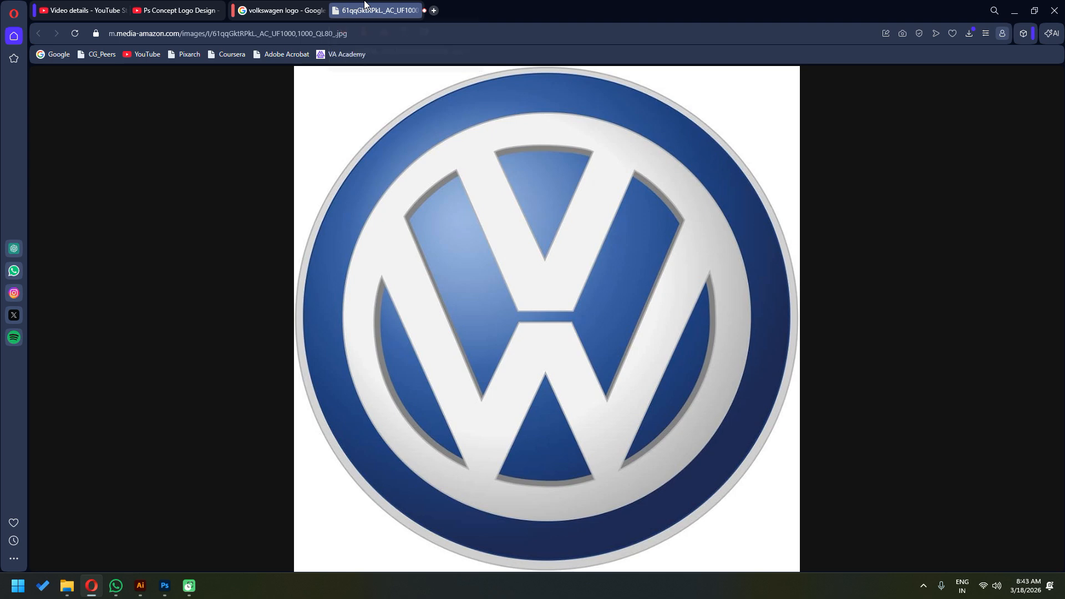
middle_click(367, 7)
drag(205, 98, 1, 2)
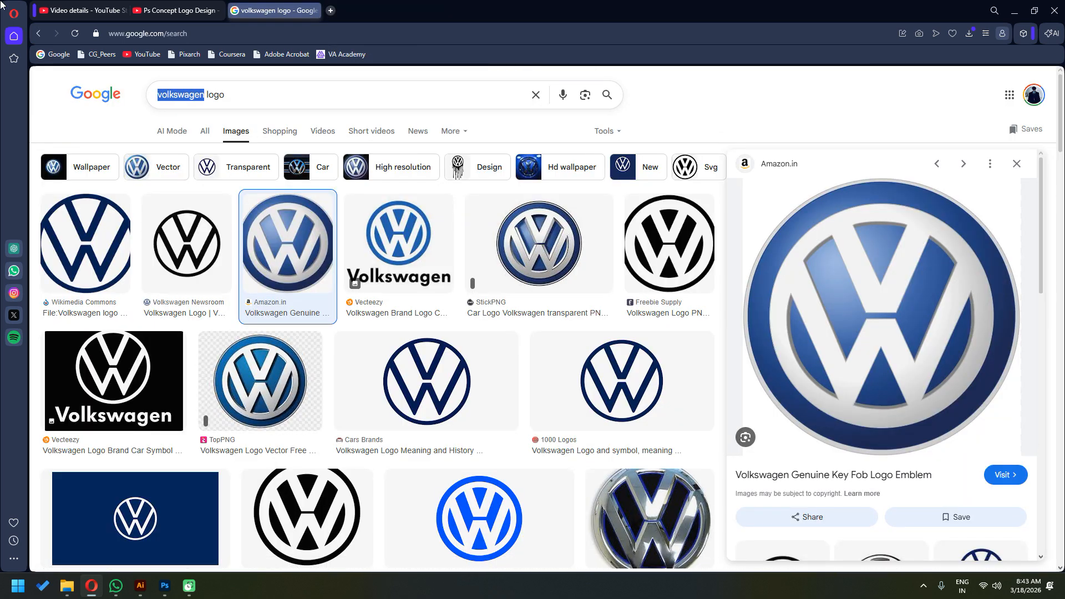
text(mercedes)
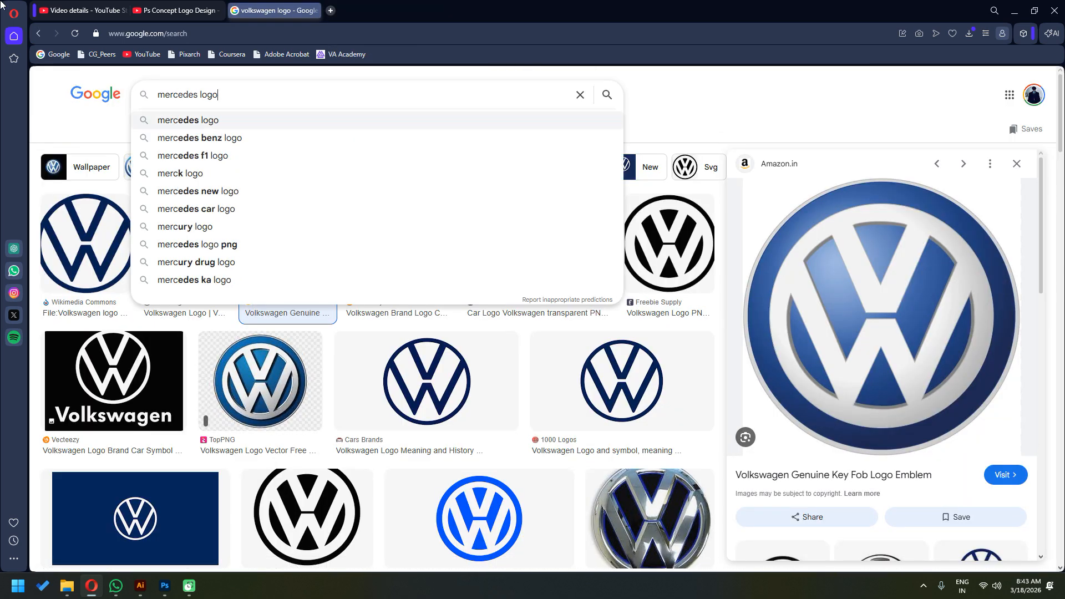
key(Return)
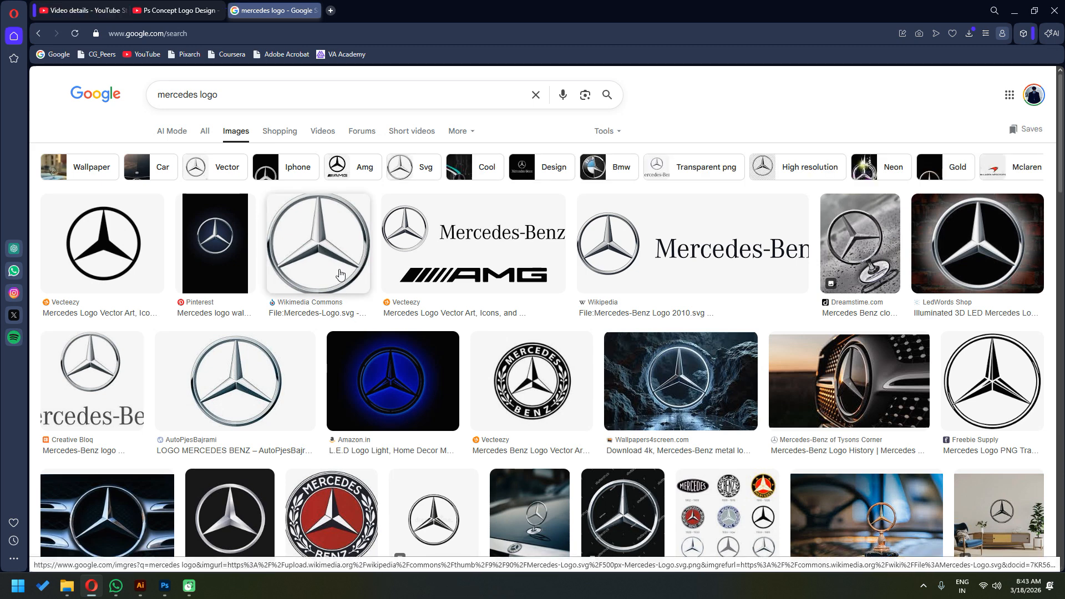
- Open the Wikimedia Commons Mercedes-Logo.svg image full size in a new tab and copy the image
click(340, 276)
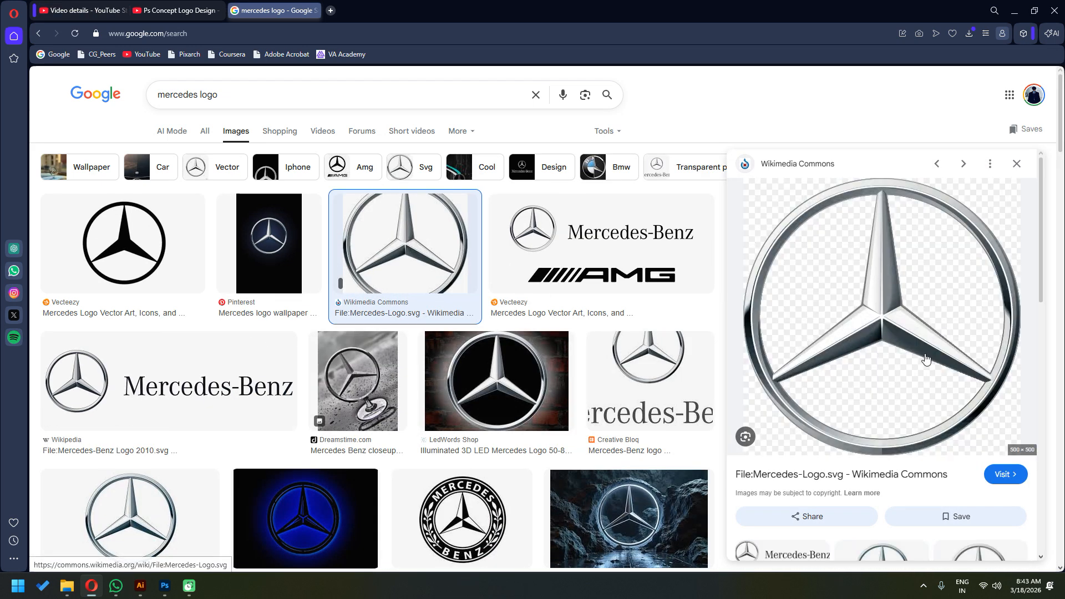
right_click(926, 359)
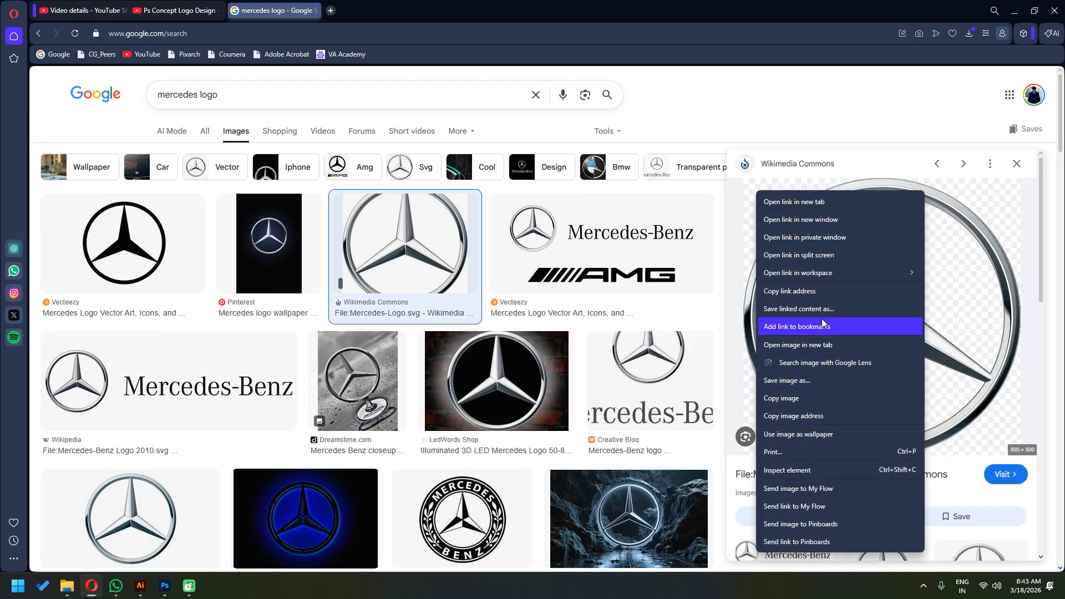
click(804, 345)
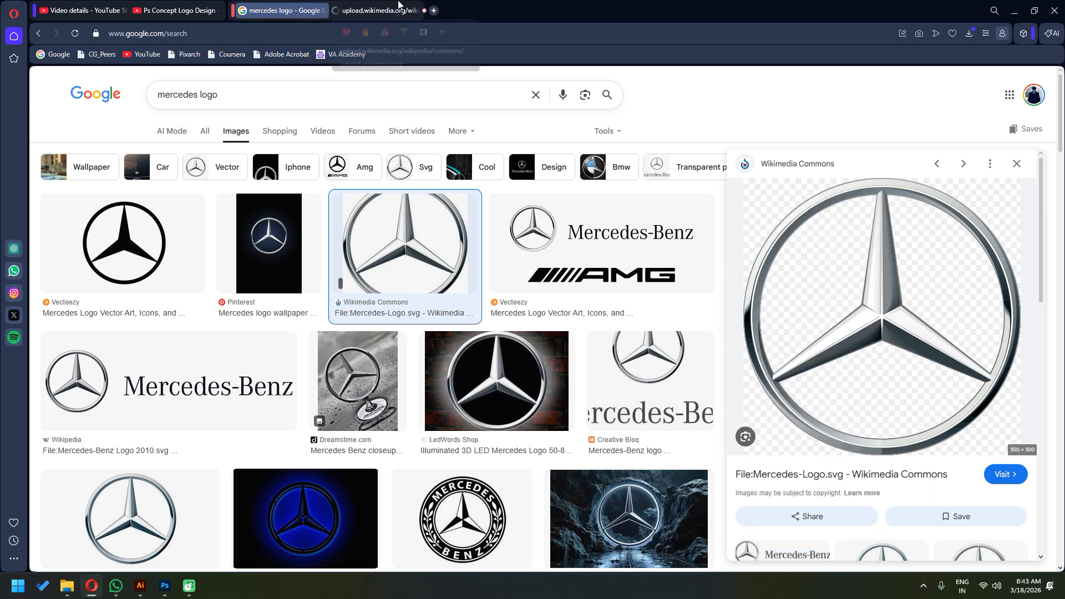
click(393, 6)
right_click(608, 263)
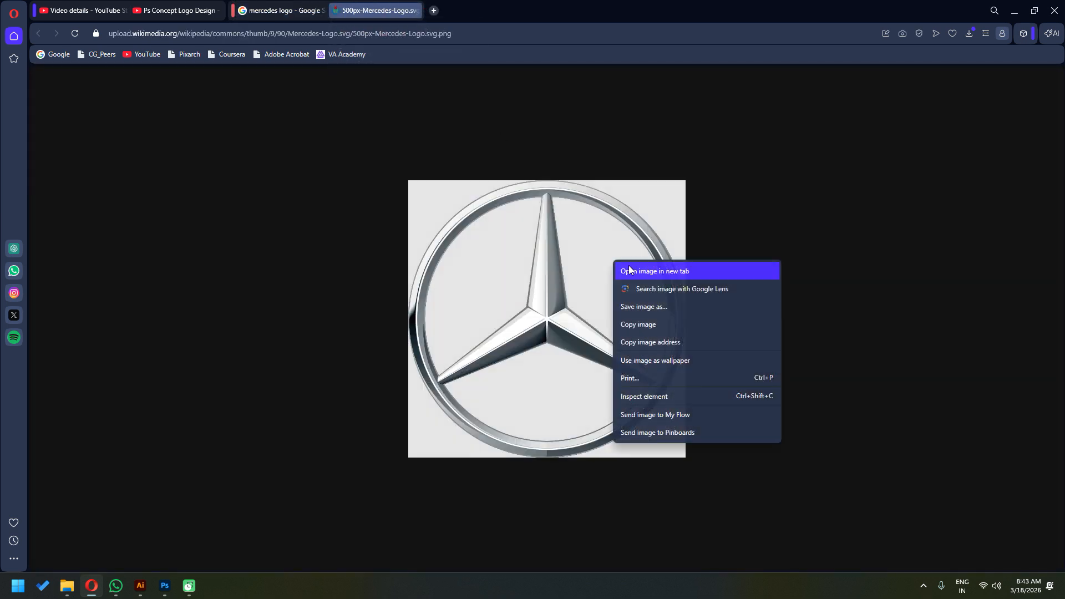
click(657, 322)
- Switch to WhatsApp, send the copied Mercedes logo image to the VA Academy Feb Batch group, and minimize the window
click(116, 586)
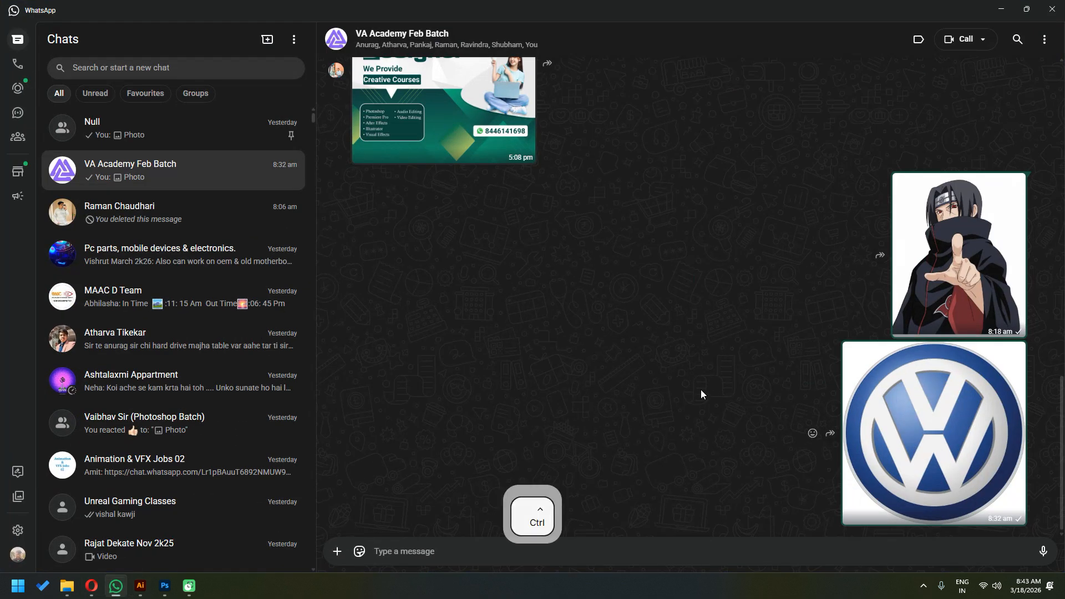
key(ctrl+v)
key(ctrl+v)
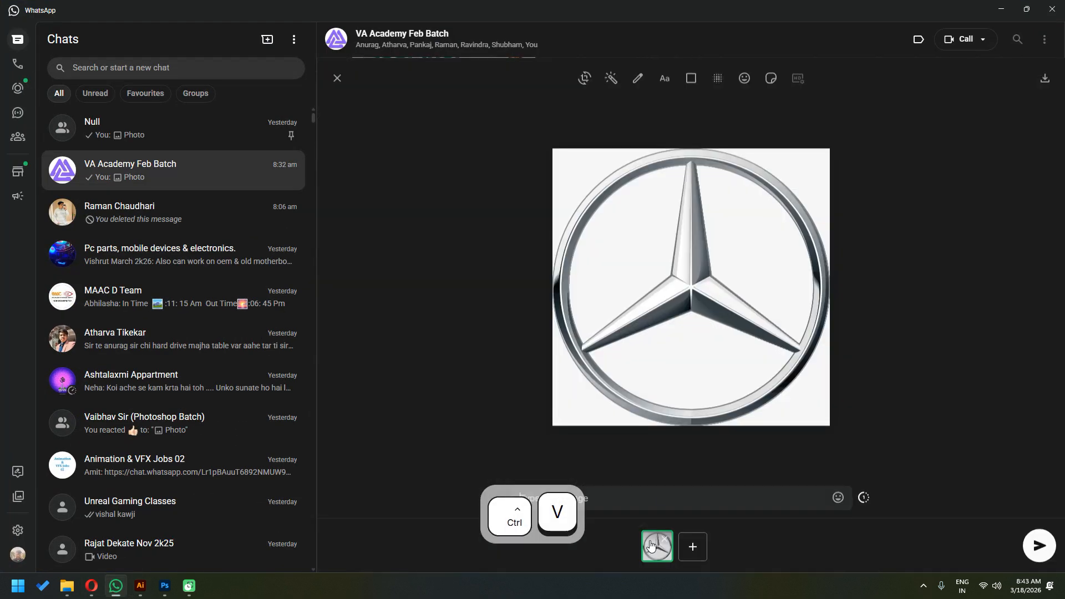
key(Return)
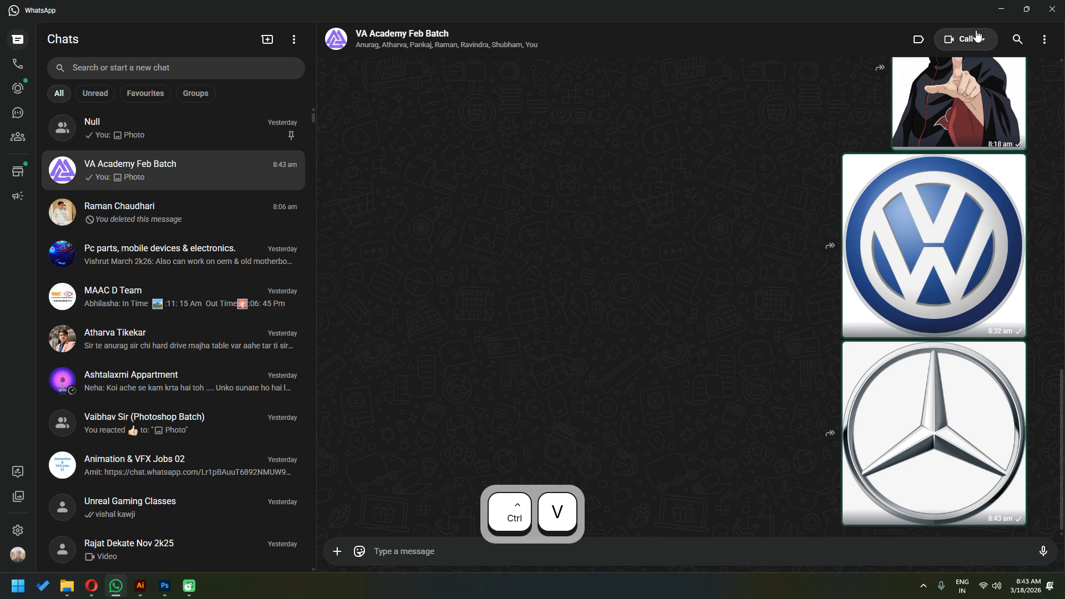
scroll(729, 240, up, 3)
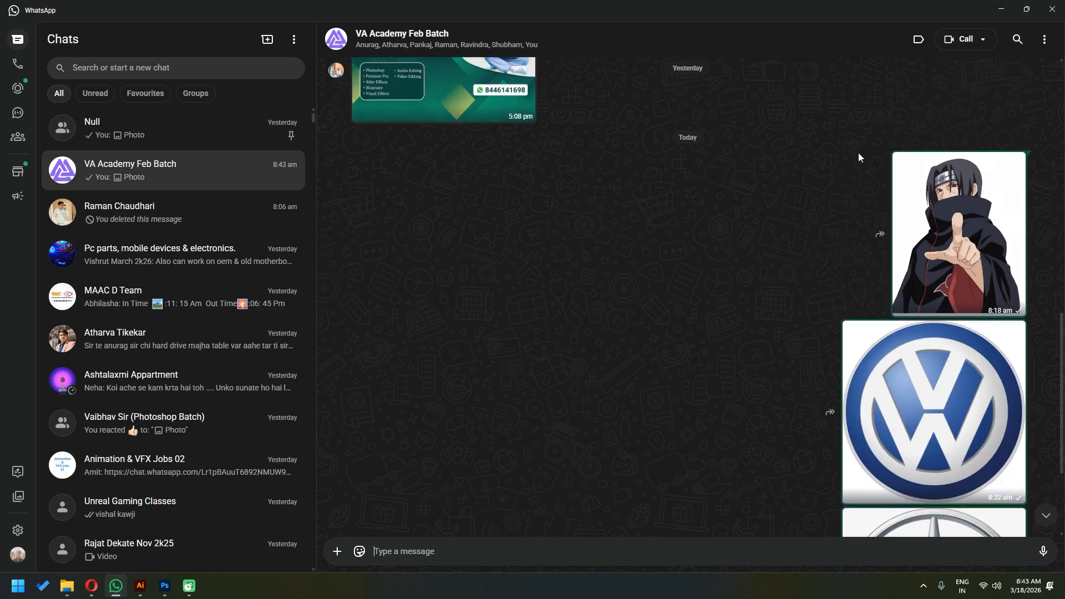
click(999, 10)
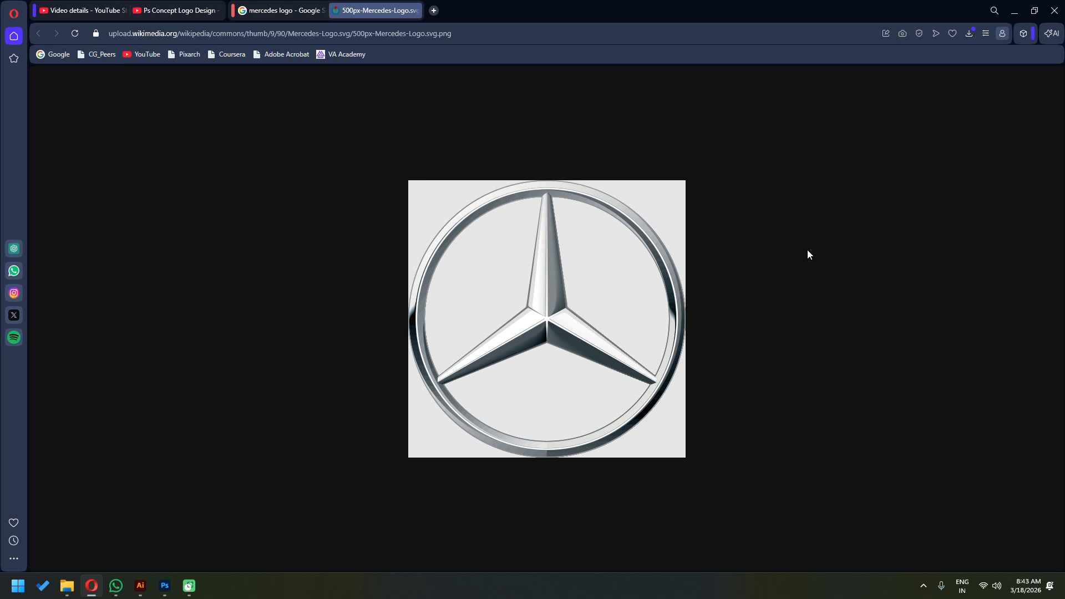
click(1047, 574)
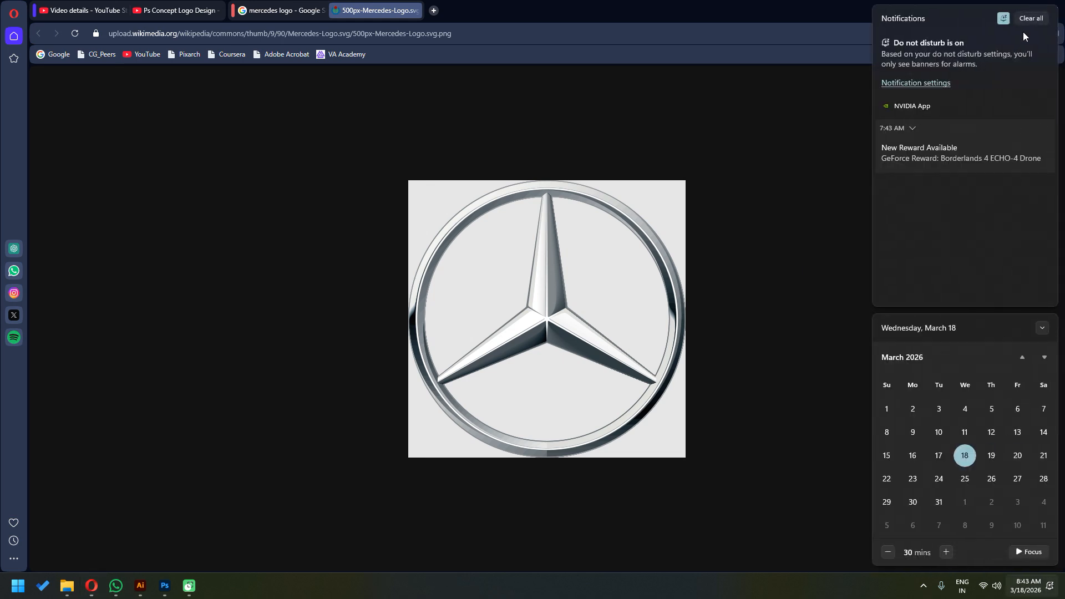
click(609, 4)
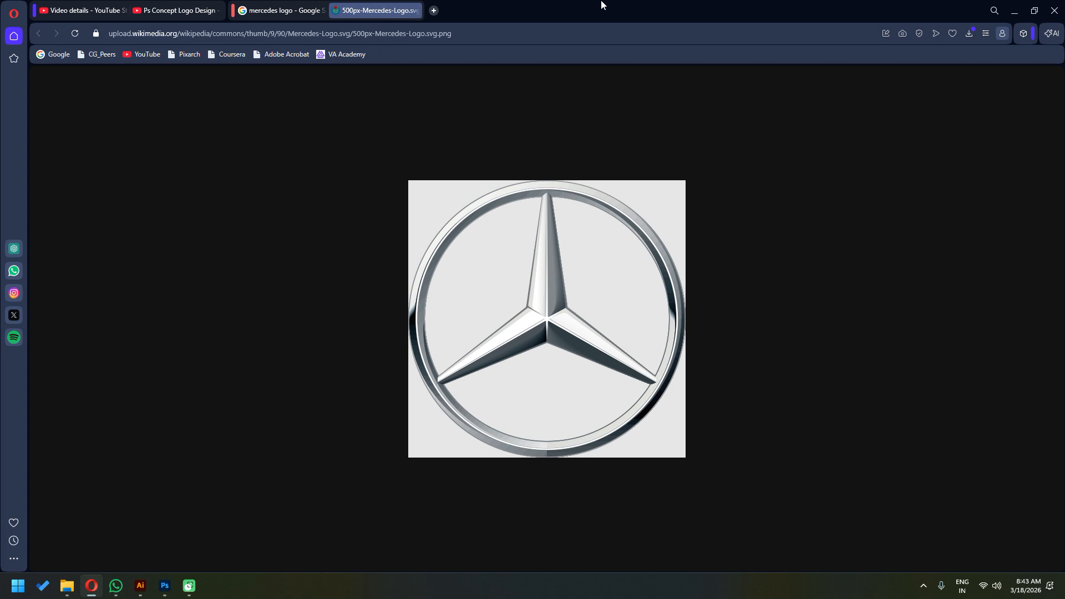
click(923, 586)
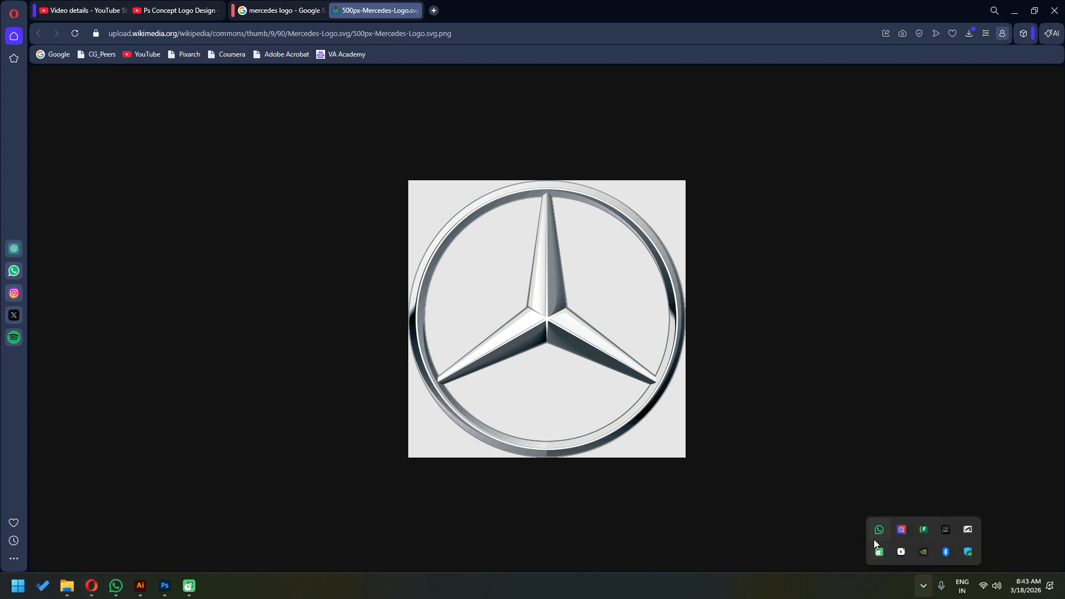